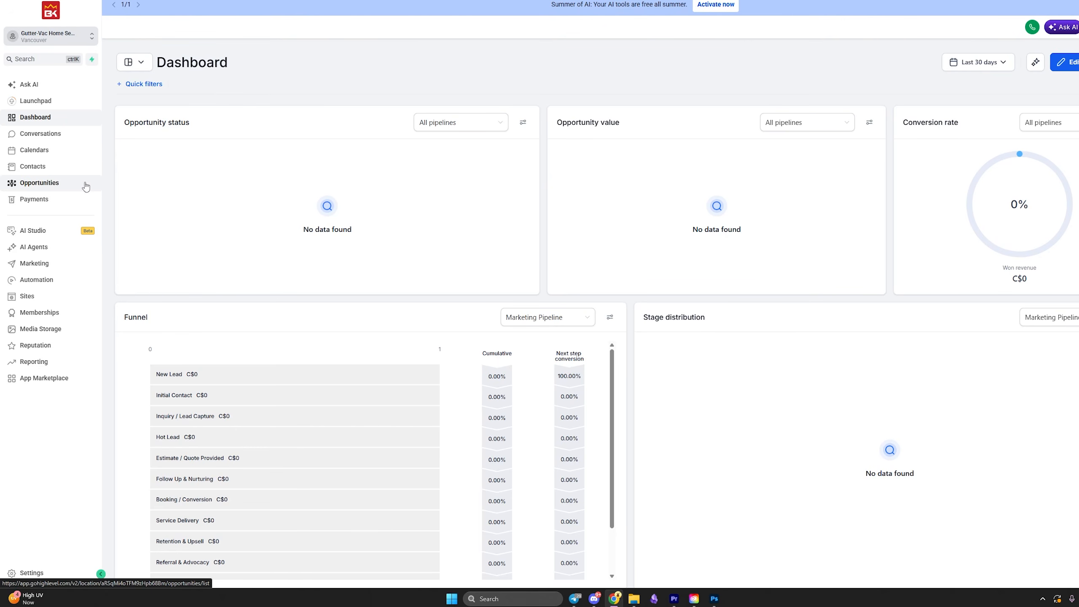
# Open AI Studio from the sub-account Dashboard's left sidebar.
pyautogui.click(35, 235)
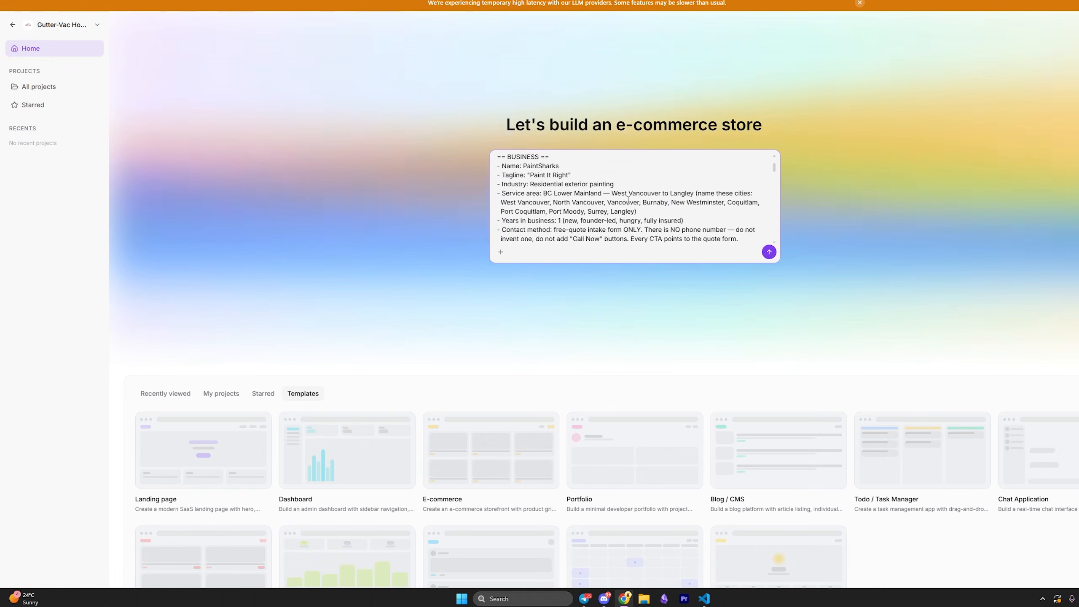
# Review the pasted PaintSharks exterior-painting brief, including its SEO section, and submit it.
pyautogui.scroll(-10, 628, 200)
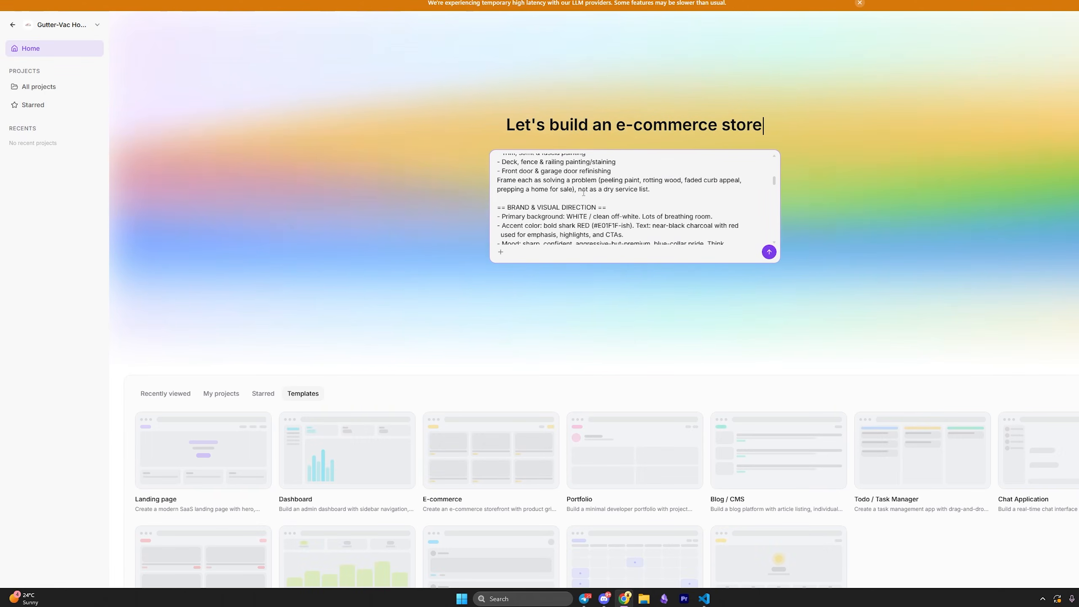
pyautogui.scroll(3, 656, 212)
pyautogui.scroll(-10, 655, 212)
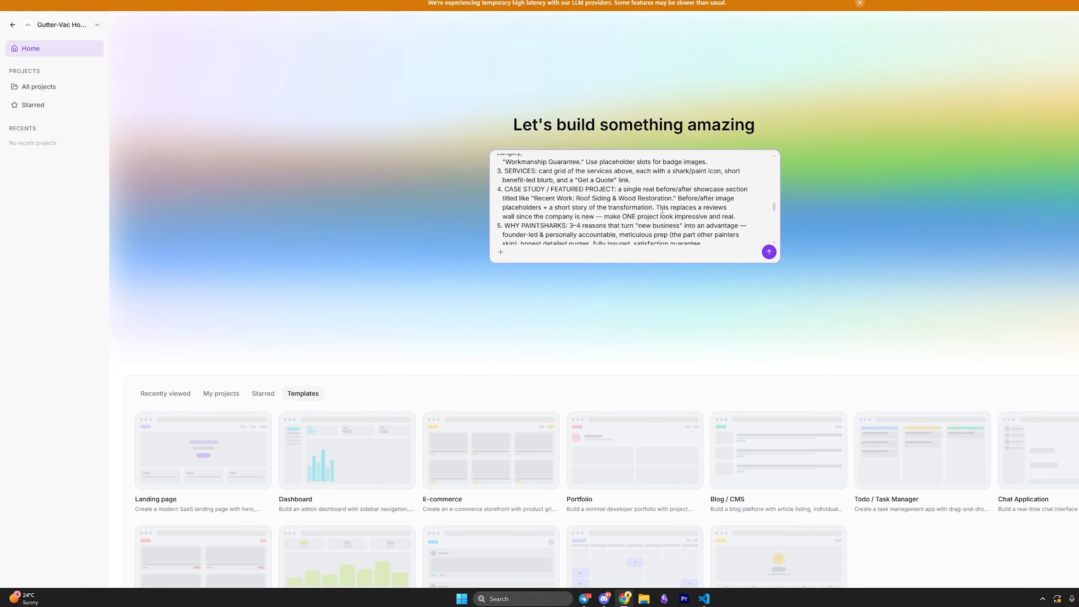
pyautogui.scroll(-10, 645, 209)
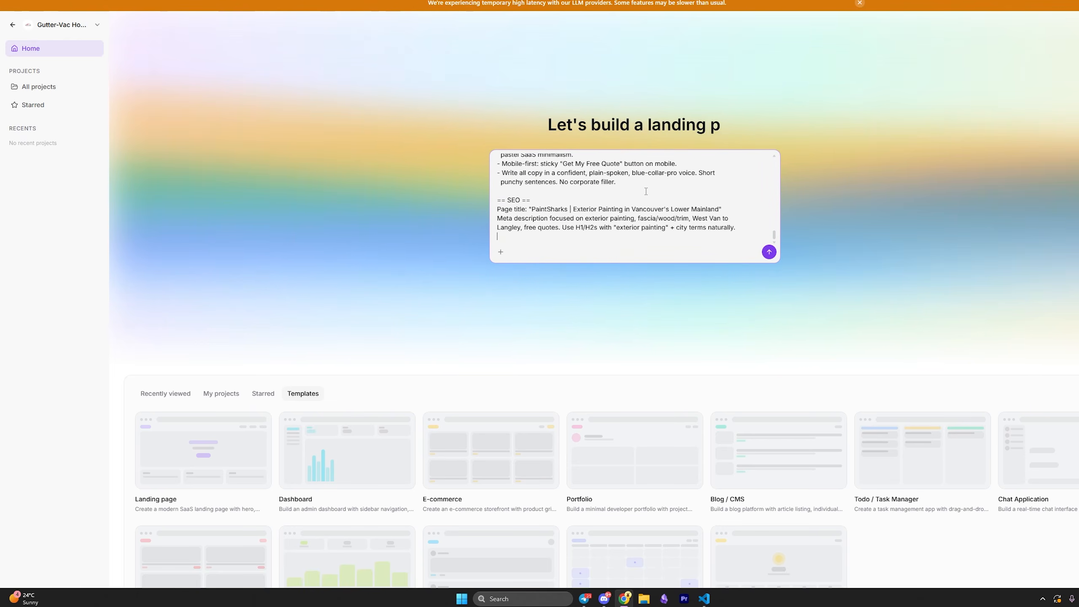
pyautogui.moveTo(736, 227); pyautogui.dragTo(457, 199)
pyautogui.click(580, 225)
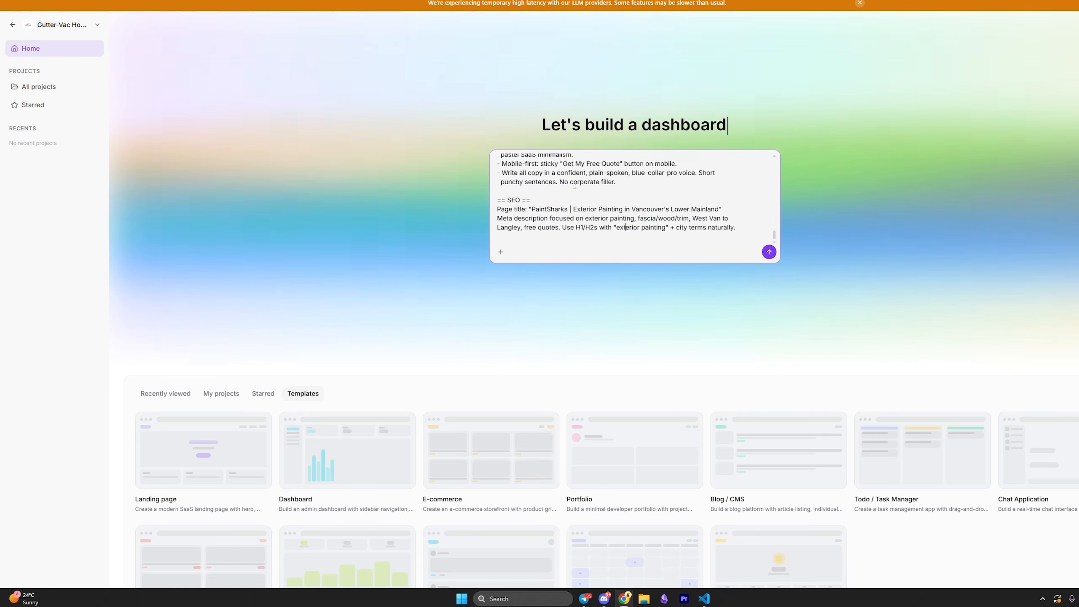
pyautogui.scroll(8, 629, 204)
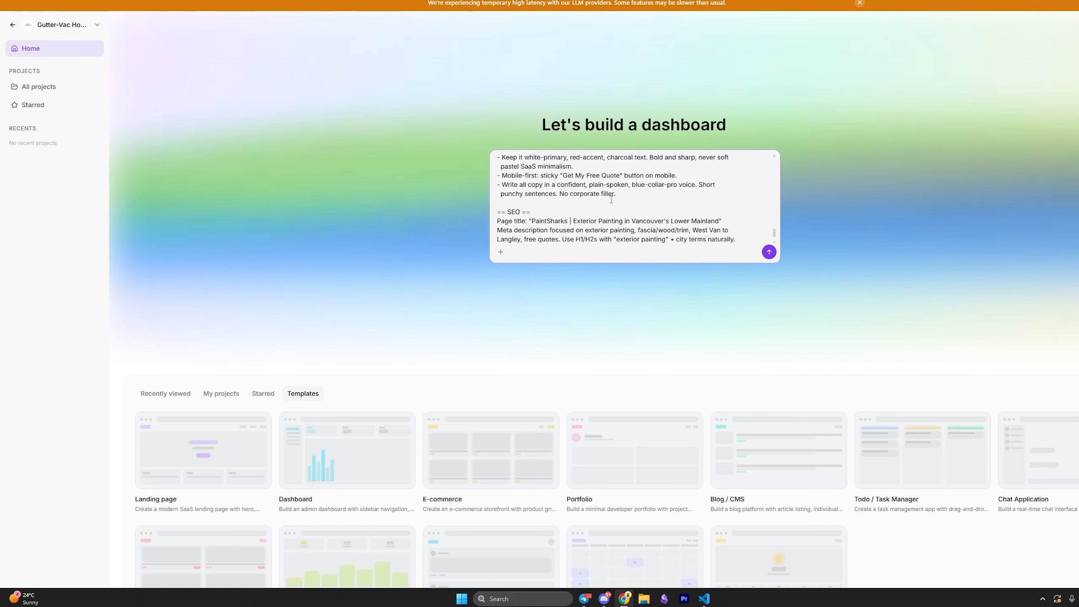
pyautogui.click(768, 253)
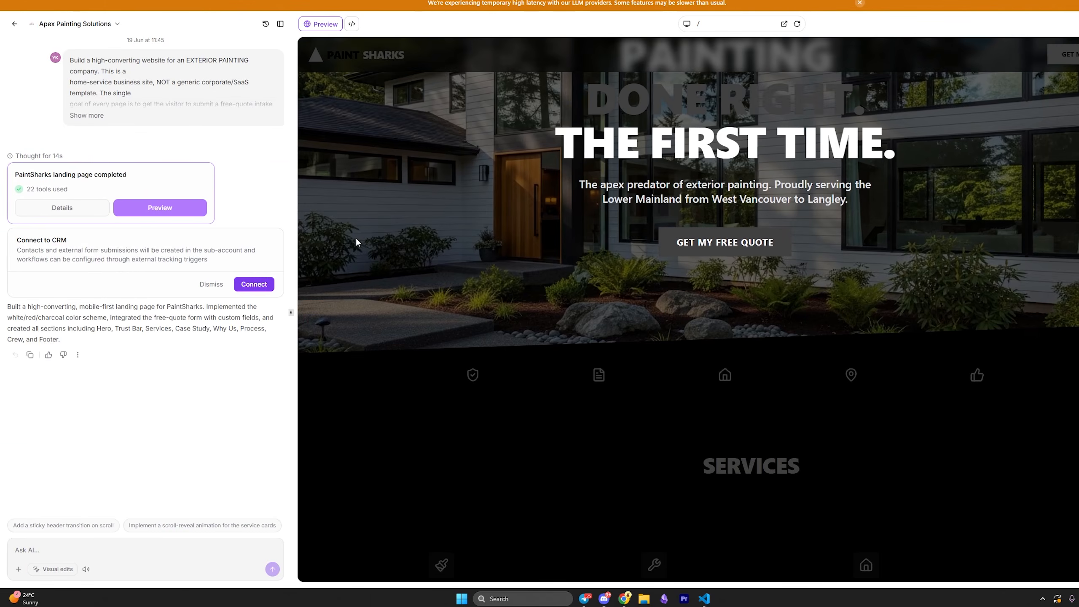
# Scroll the generated PaintSharks landing page and bring the logo 1.png window alongside it.
pyautogui.scroll(-15, 356, 255)
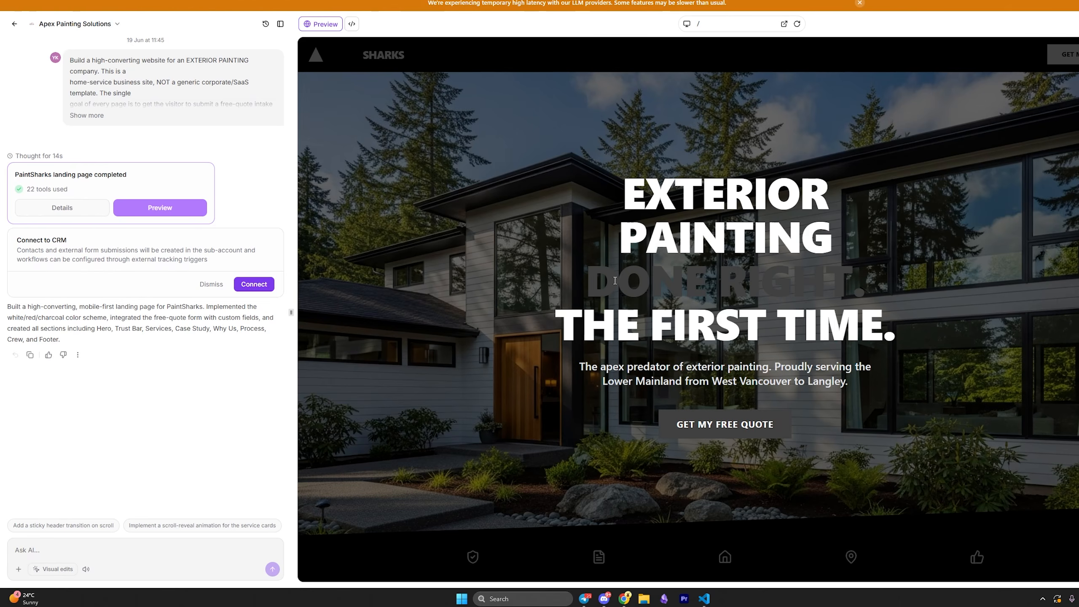
pyautogui.moveTo(614, 281); pyautogui.dragTo(922, 289)
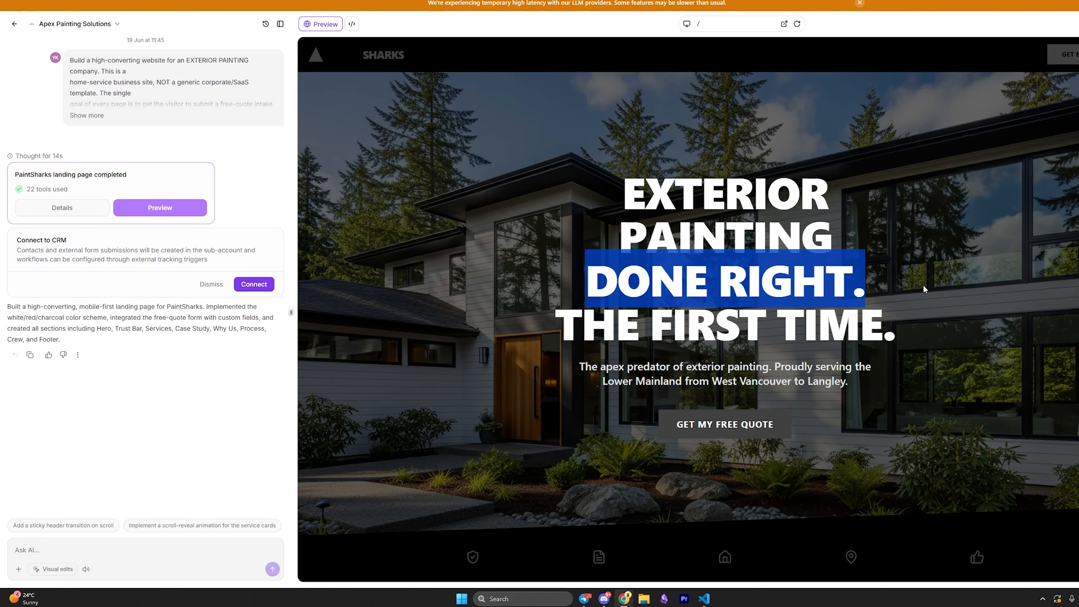
pyautogui.scroll(-5, 588, 306)
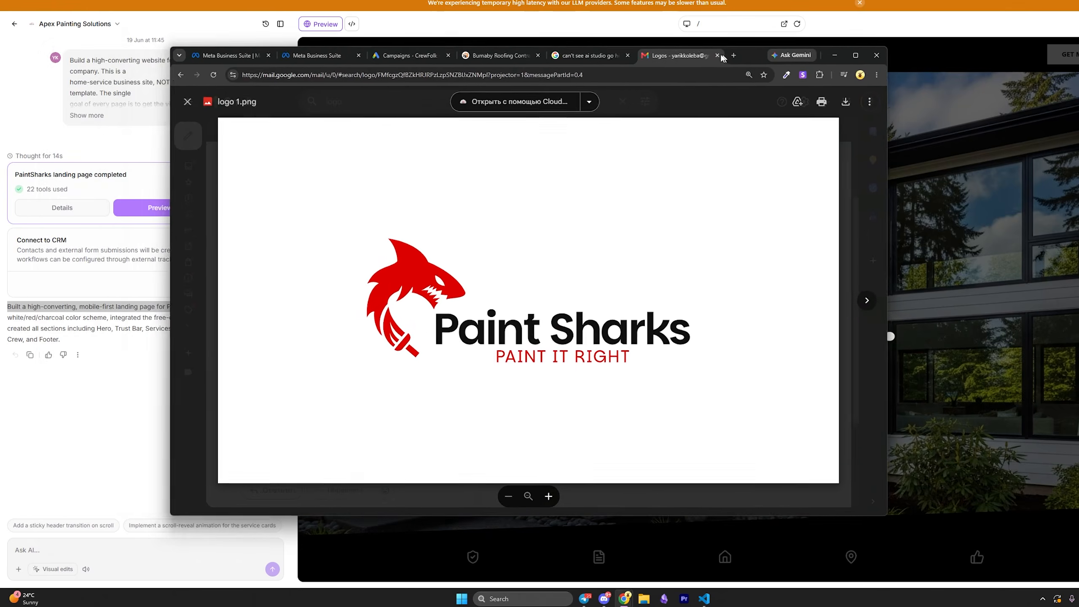
pyautogui.moveTo(722, 41)
pyautogui.mouseDown()
pyautogui.moveTo(626, 15)
pyautogui.moveTo(384, 8)
pyautogui.mouseUp()
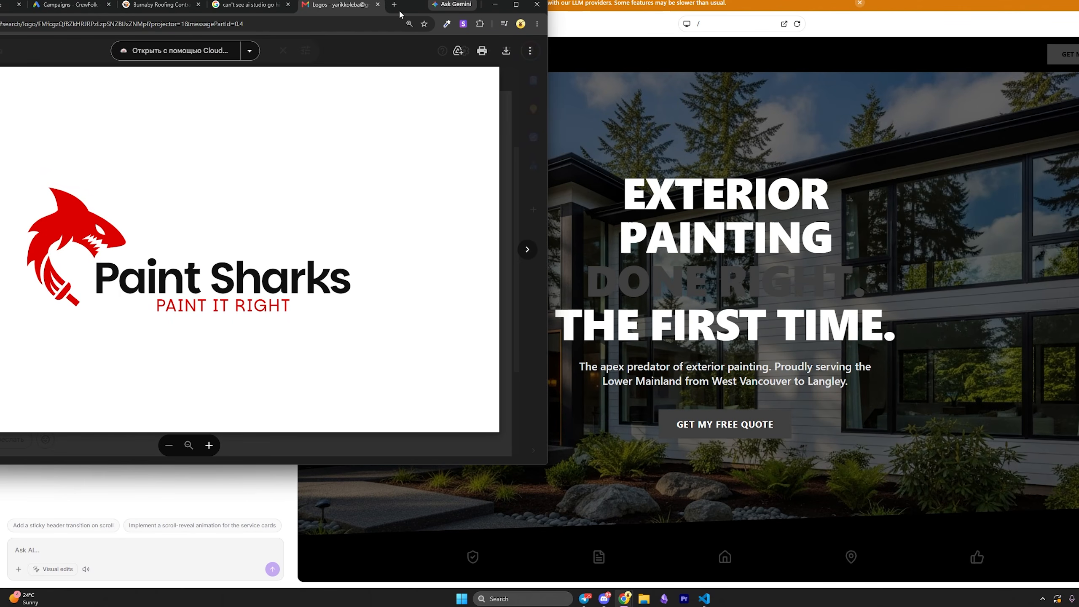
pyautogui.moveTo(400, 13); pyautogui.dragTo(712, 107)
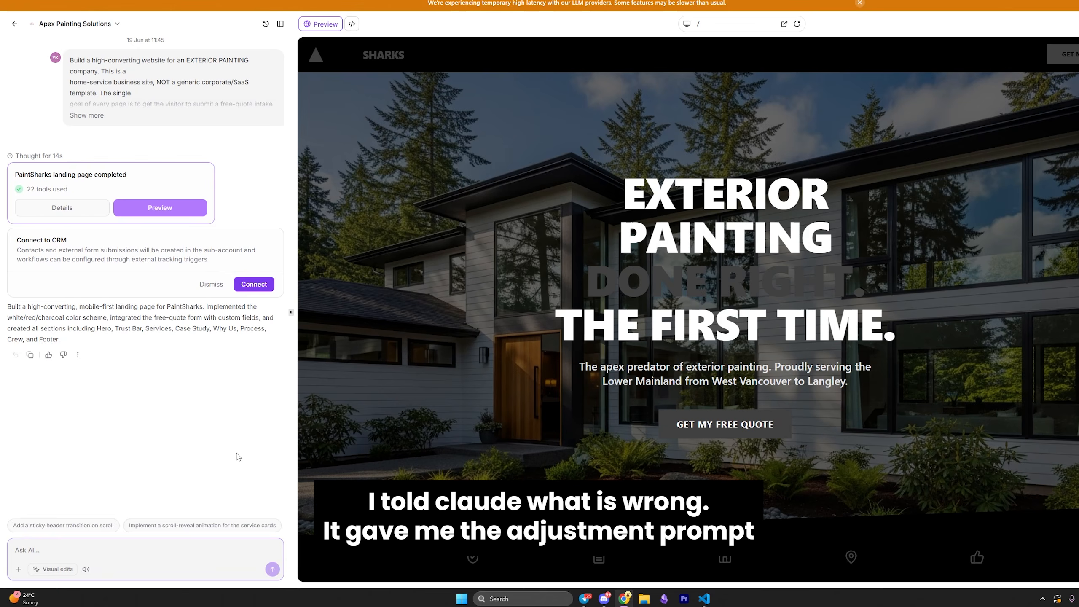
# Send the Ask AI prompt for white backgrounds, red headlines and charcoal body text.
pyautogui.hotkey('ctrl', 'v')
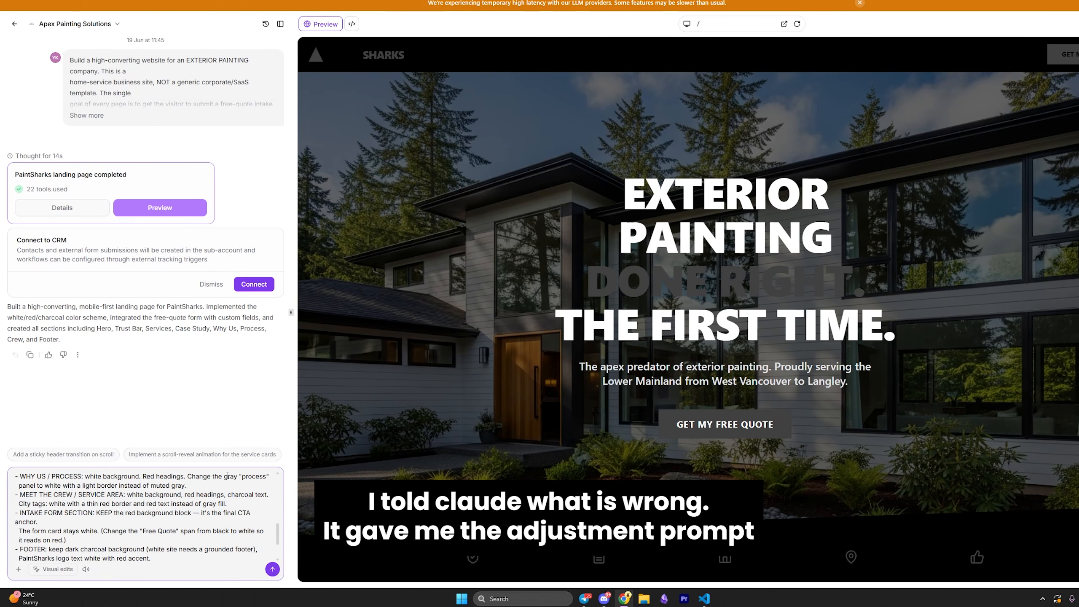
pyautogui.scroll(10, 114, 528)
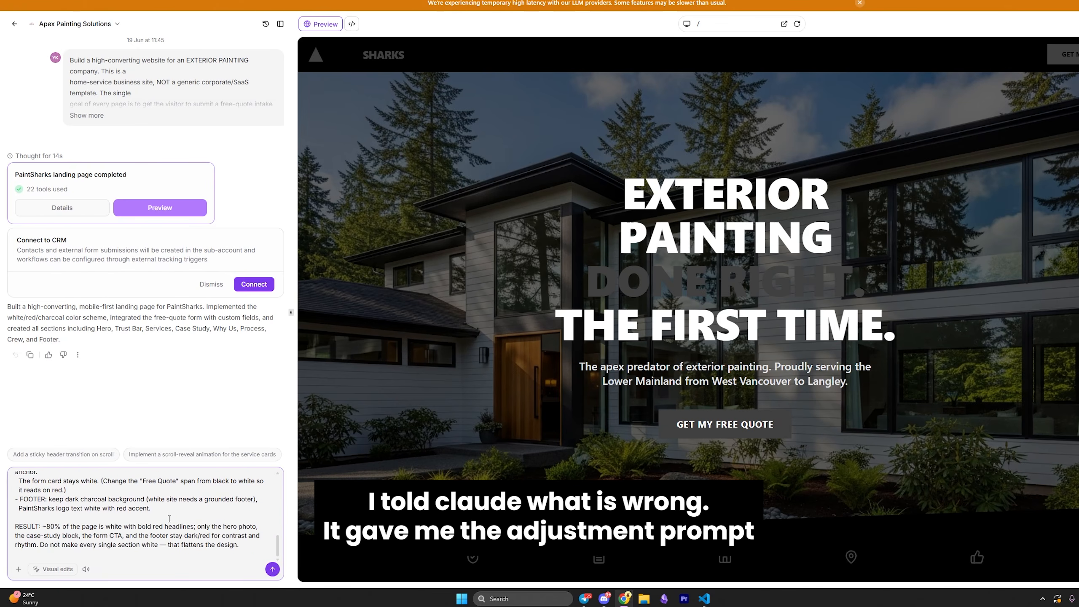
pyautogui.scroll(3, 115, 527)
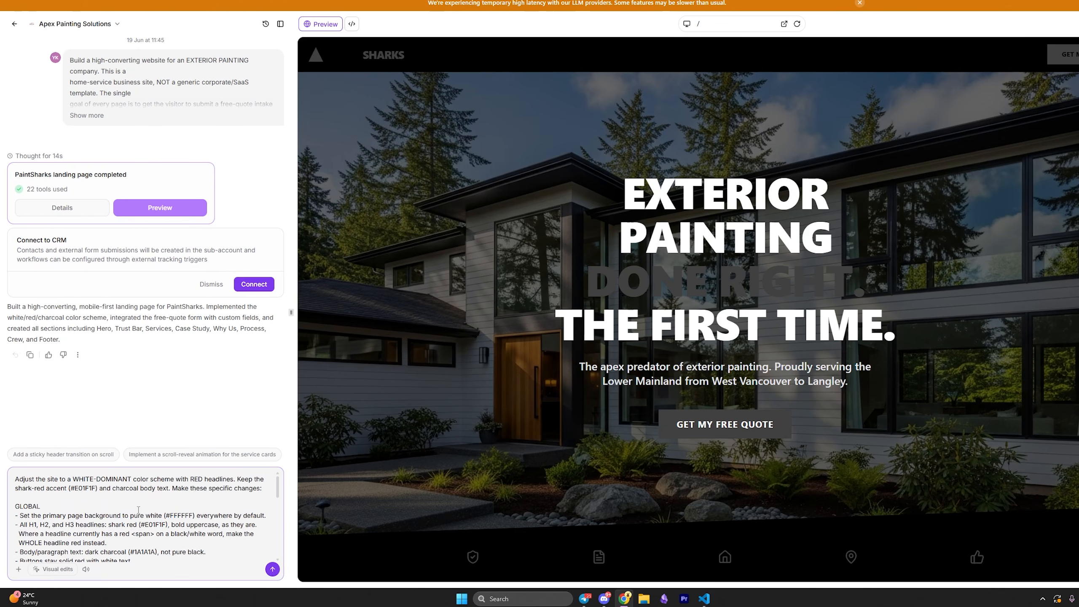
pyautogui.scroll(-5, 154, 518)
pyautogui.press('Return')
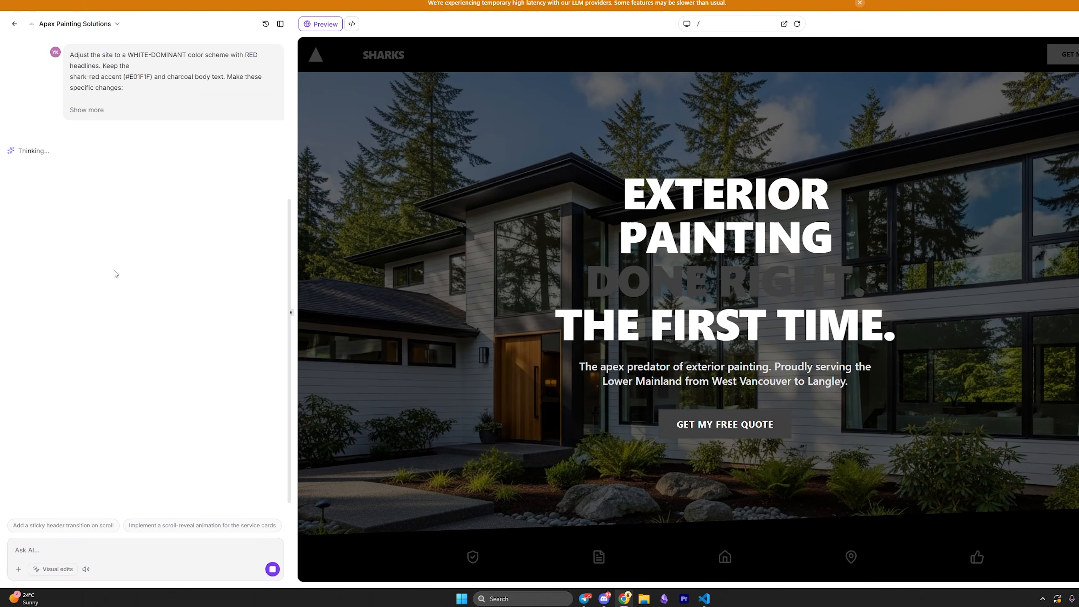
# Scroll the preview to check the recoloured sections against the Paint Sharks logo.
pyautogui.scroll(5, 191, 143)
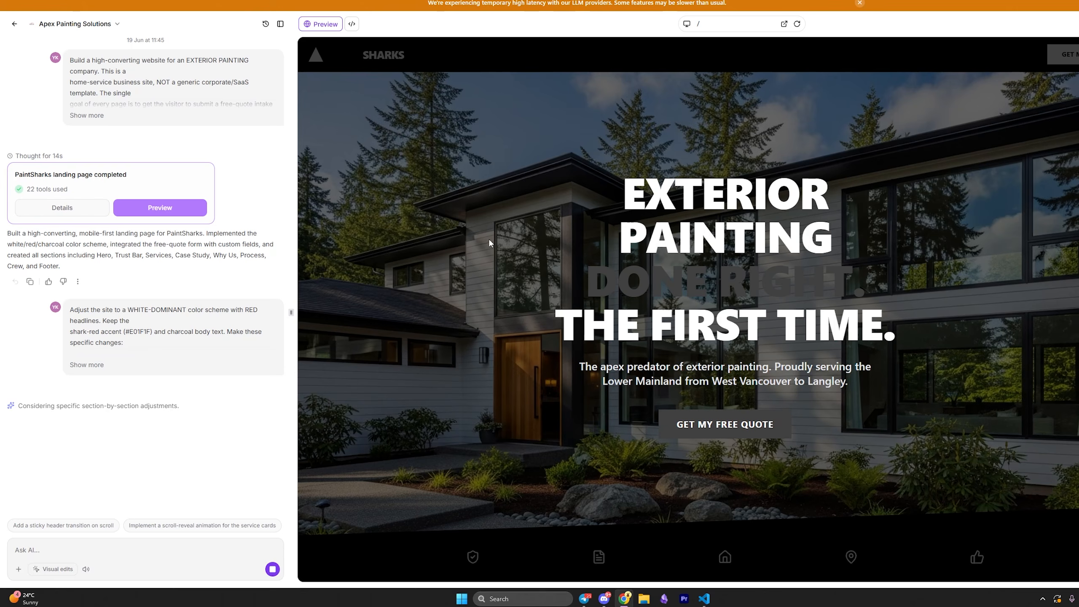
pyautogui.scroll(-5, 672, 307)
pyautogui.scroll(5, 684, 410)
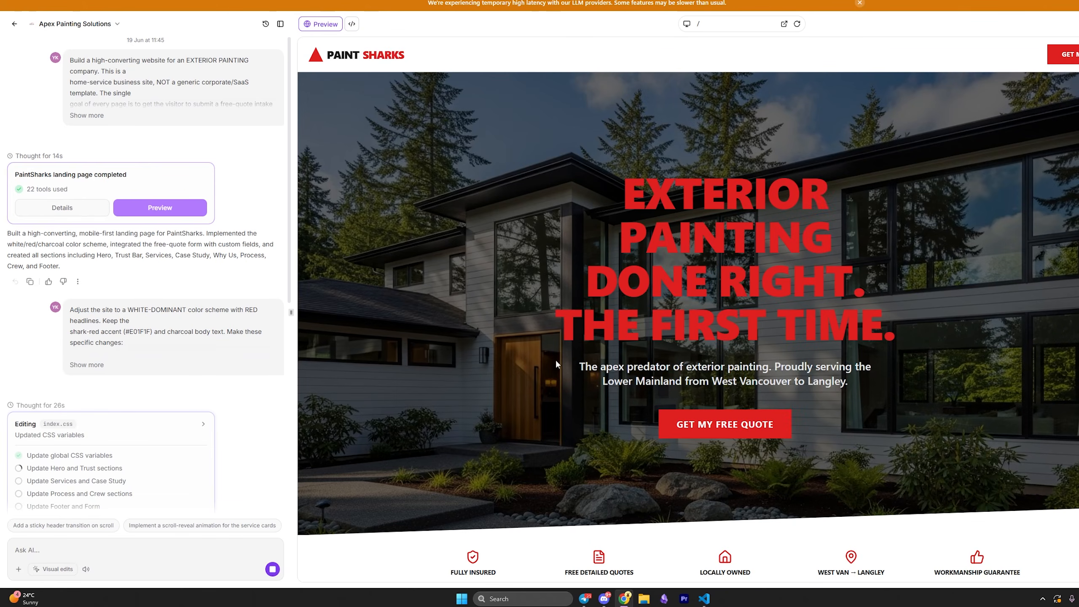
pyautogui.scroll(-20, 554, 359)
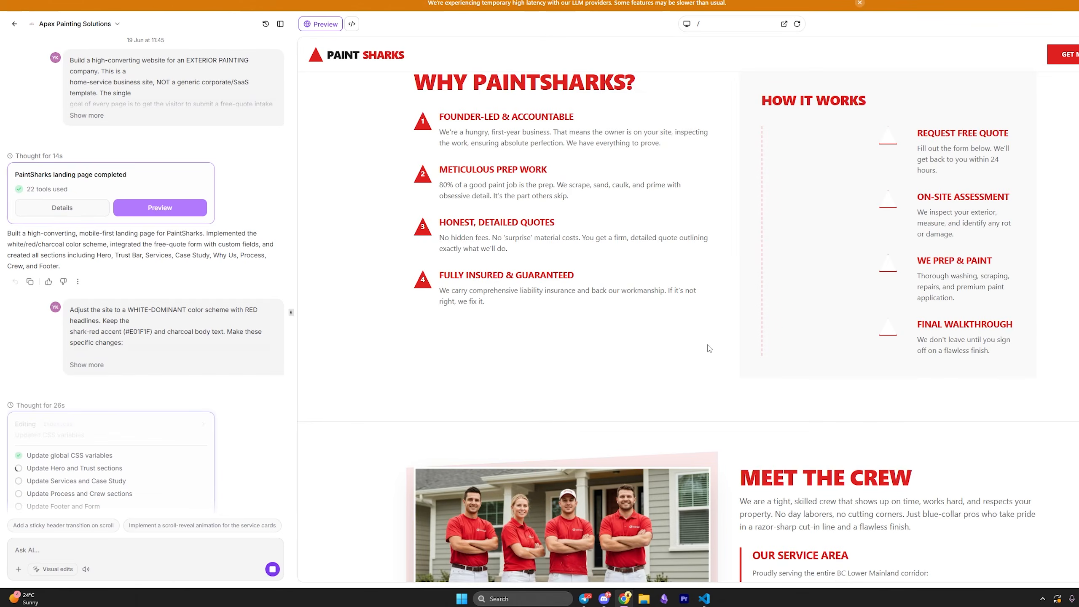
pyautogui.scroll(-10, 709, 348)
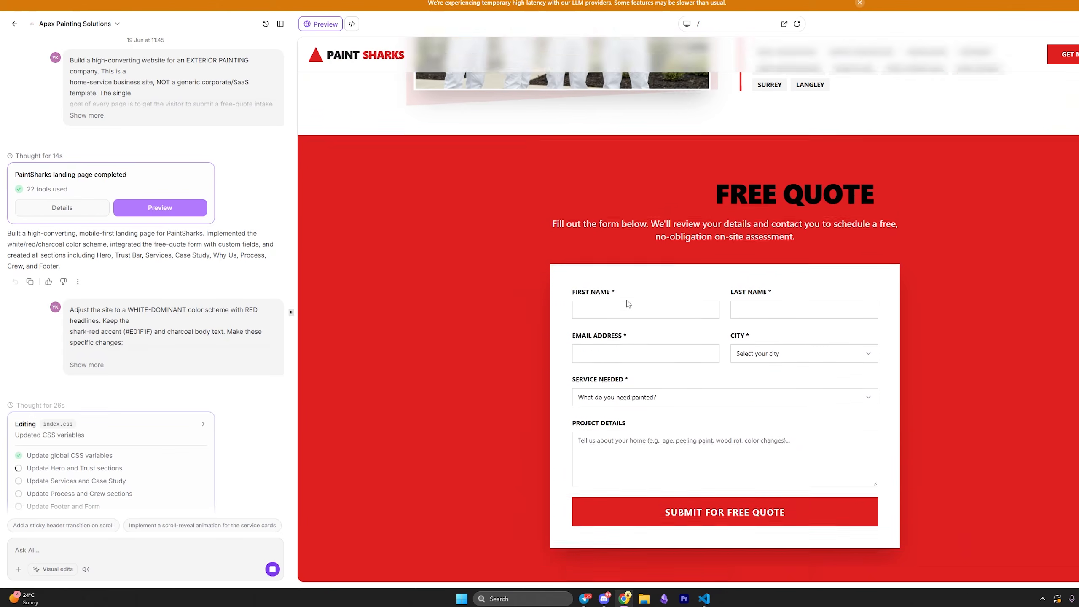
pyautogui.scroll(10, 628, 303)
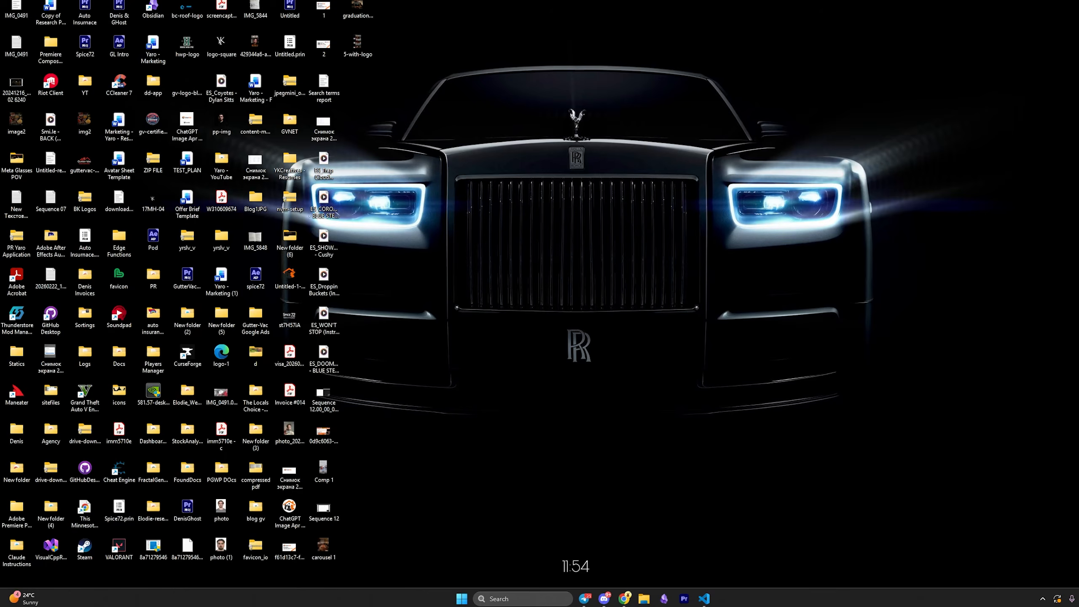
pyautogui.moveTo(726, 95)
pyautogui.mouseDown()
pyautogui.moveTo(605, 21)
pyautogui.moveTo(467, 53)
pyautogui.moveTo(450, 37)
pyautogui.moveTo(480, 42)
pyautogui.mouseUp()
pyautogui.scroll(15, 926, 171)
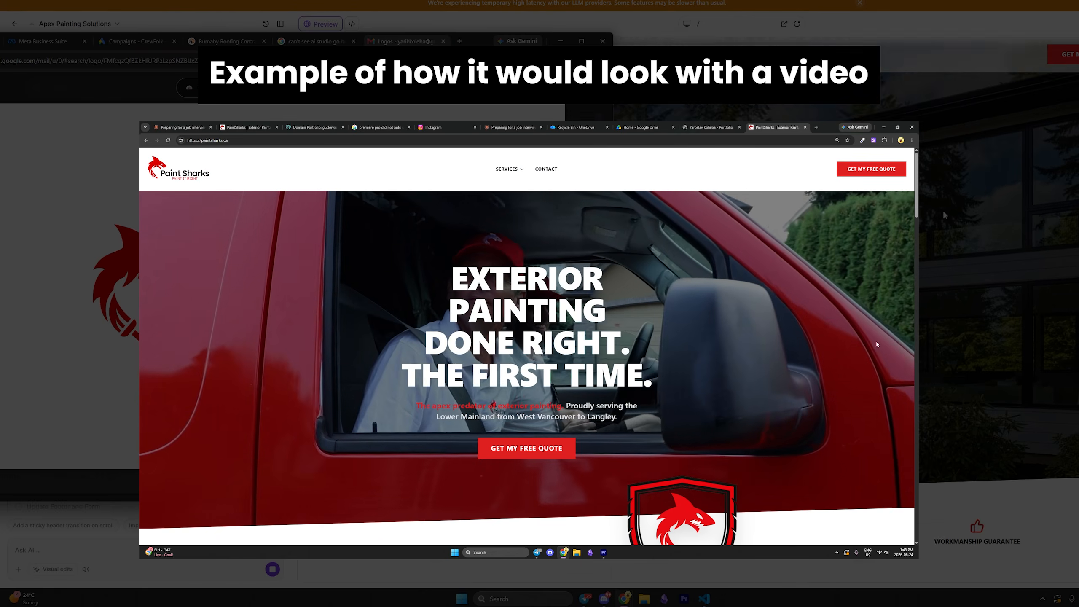
pyautogui.scroll(-15, 963, 227)
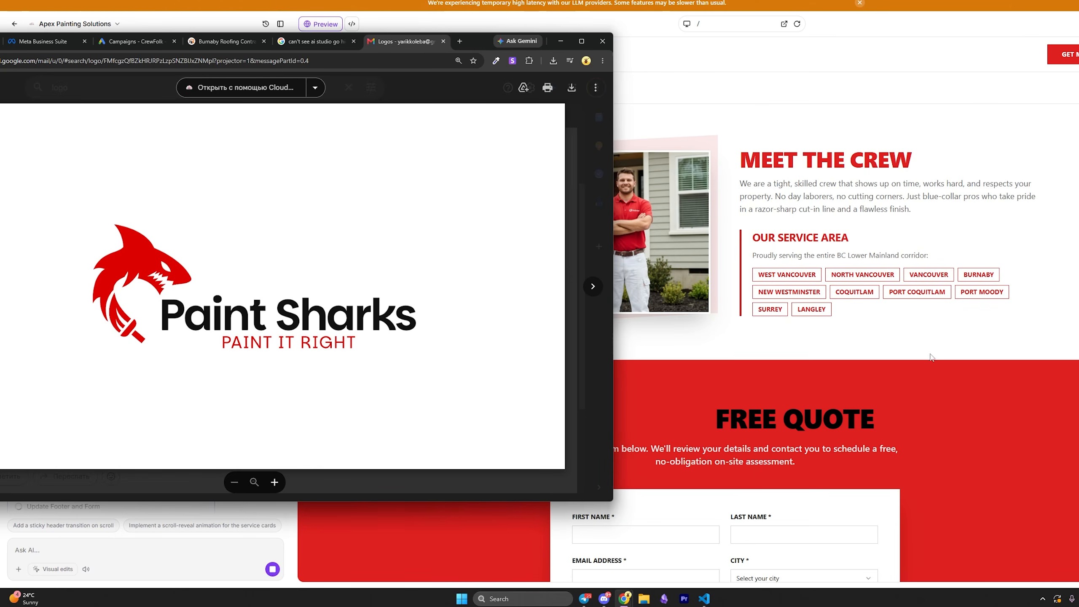
pyautogui.scroll(-4, 846, 352)
pyautogui.scroll(5, 858, 331)
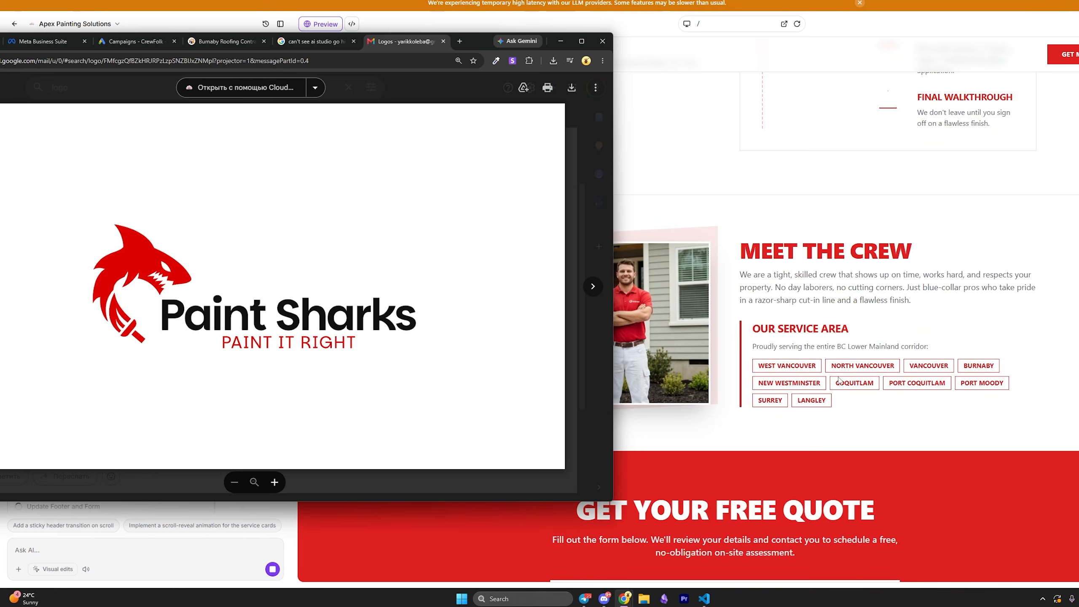
pyautogui.scroll(4, 856, 177)
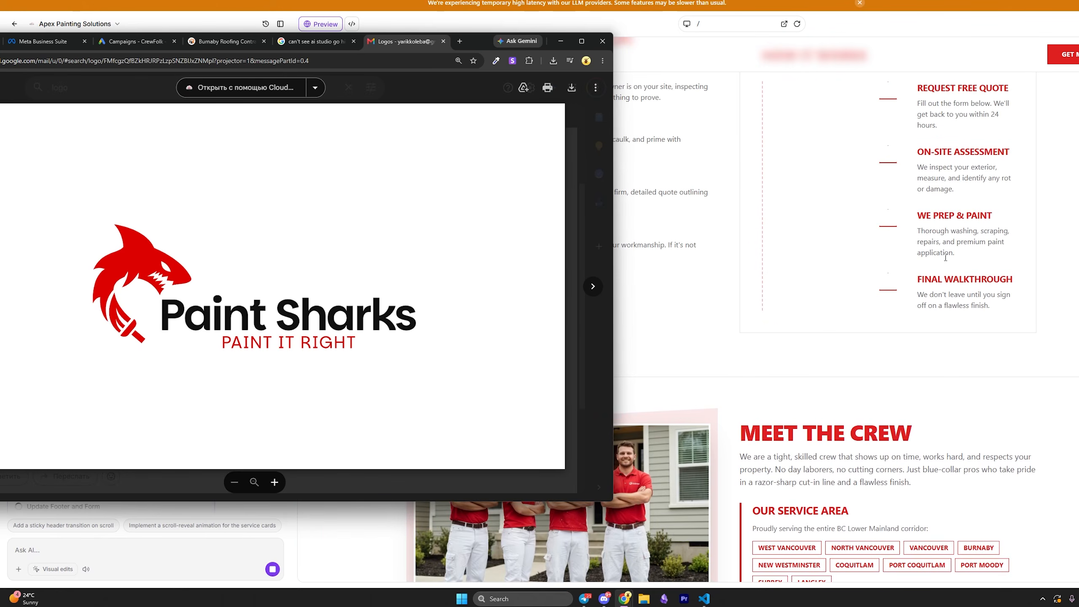
pyautogui.scroll(10, 520, 248)
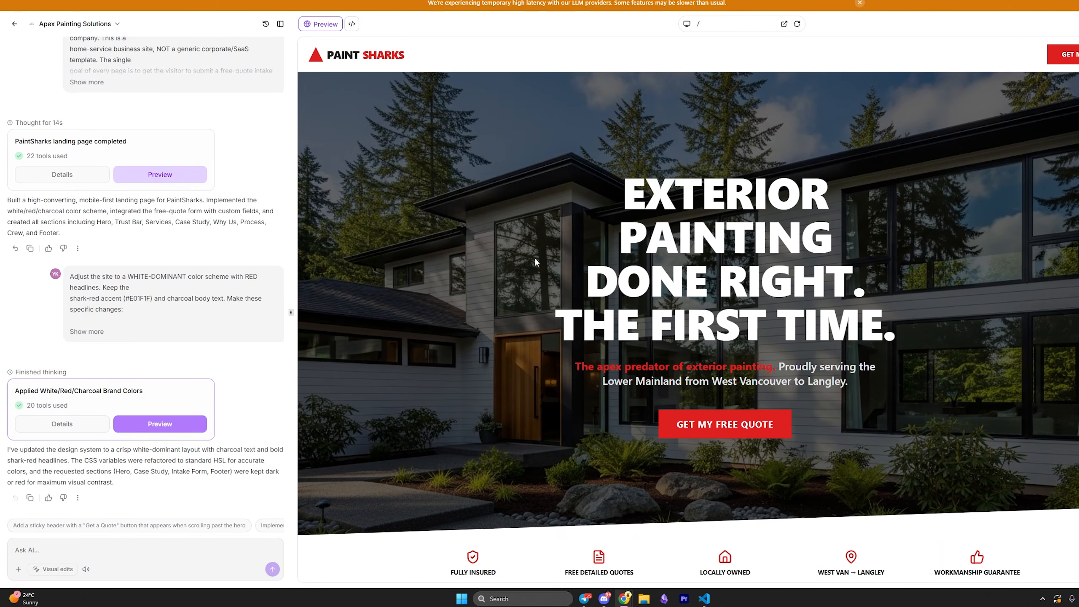
# Ask the AI: 'hey, i want to change the photos, what would be the best way to do it in this edit?'.
pyautogui.scroll(-10, 580, 340)
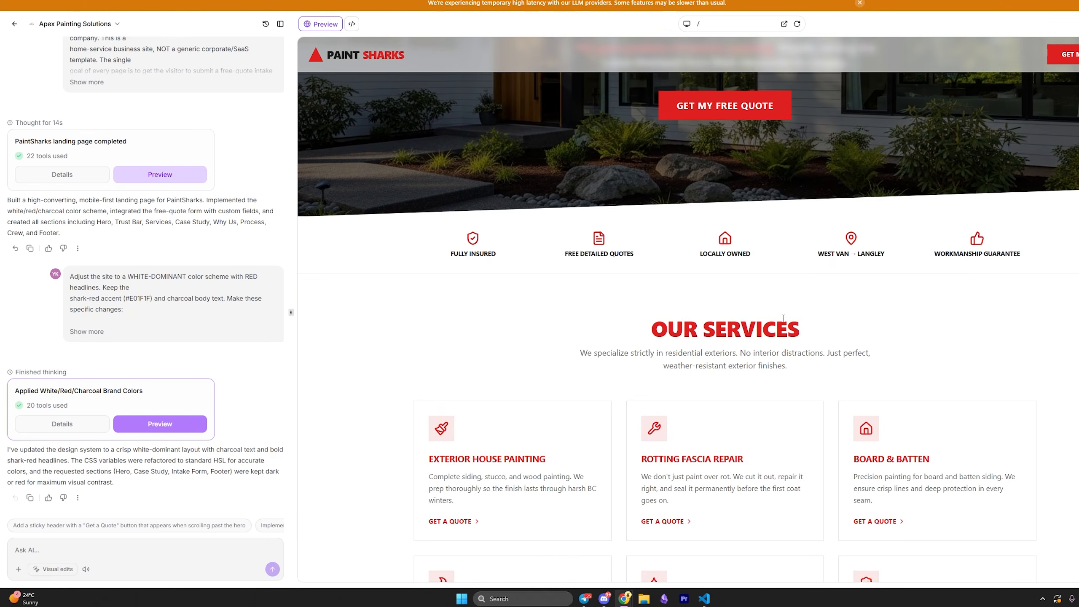
pyautogui.scroll(-15, 580, 340)
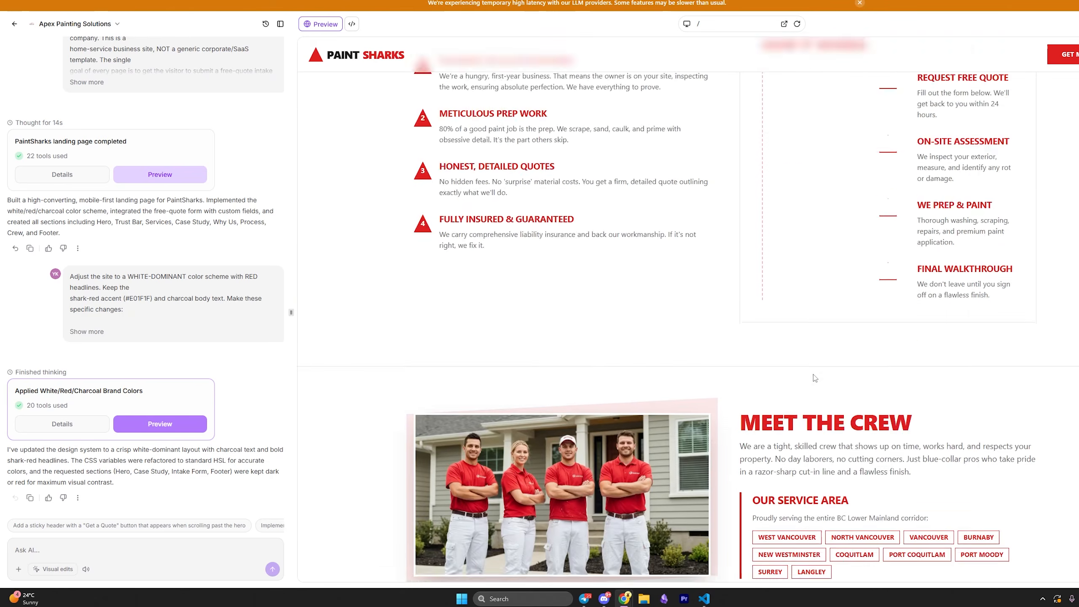
pyautogui.rightClick(811, 377)
pyautogui.click(812, 377)
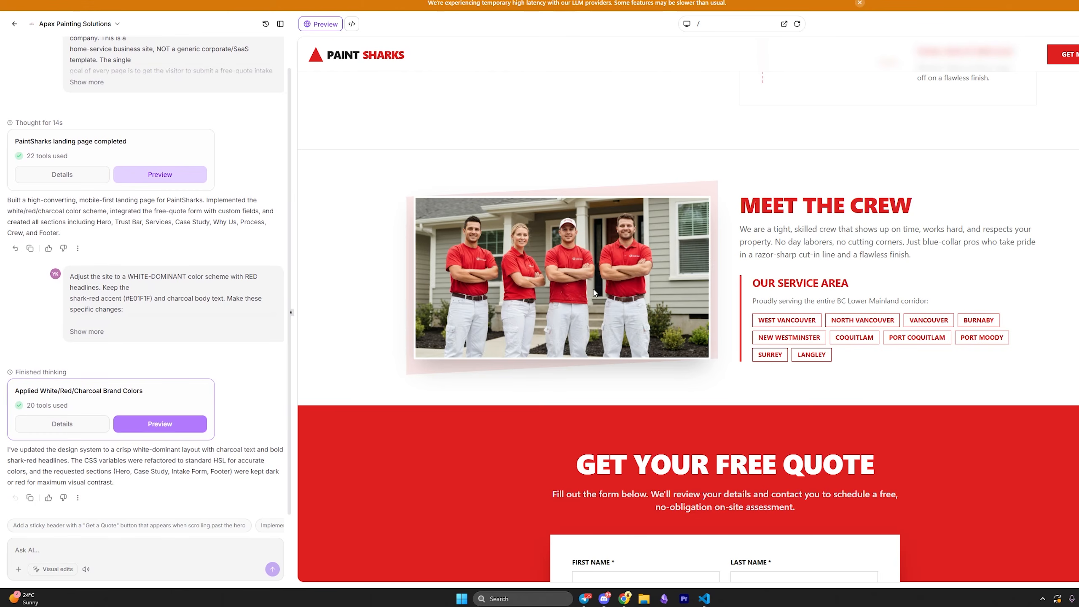
pyautogui.scroll(20, 594, 292)
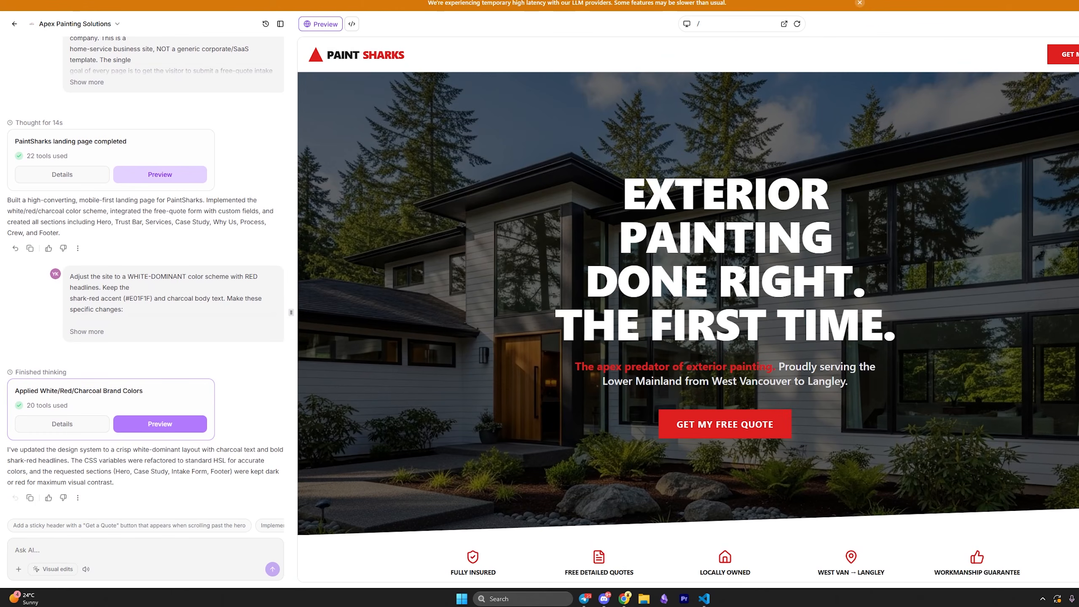
pyautogui.scroll(-6, 589, 338)
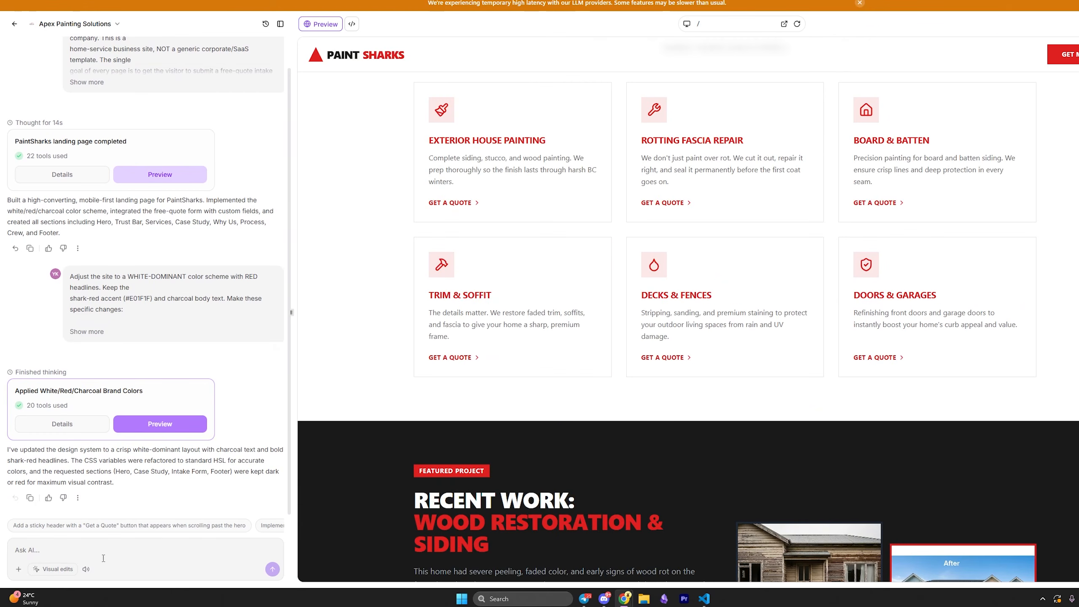
pyautogui.click(104, 558)
pyautogui.write('hey')
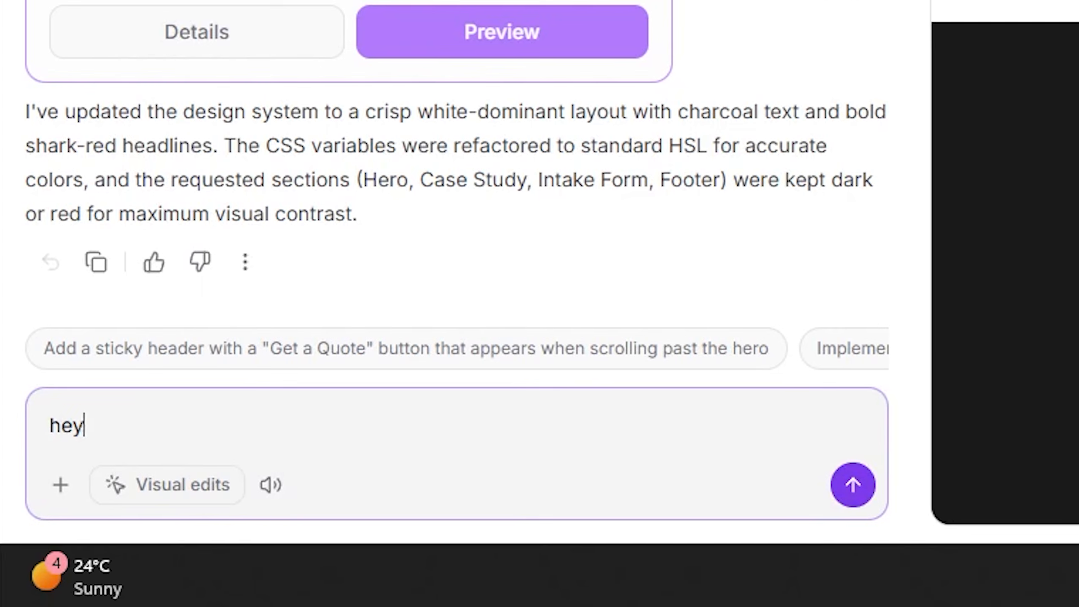
pyautogui.write(', i want to change t')
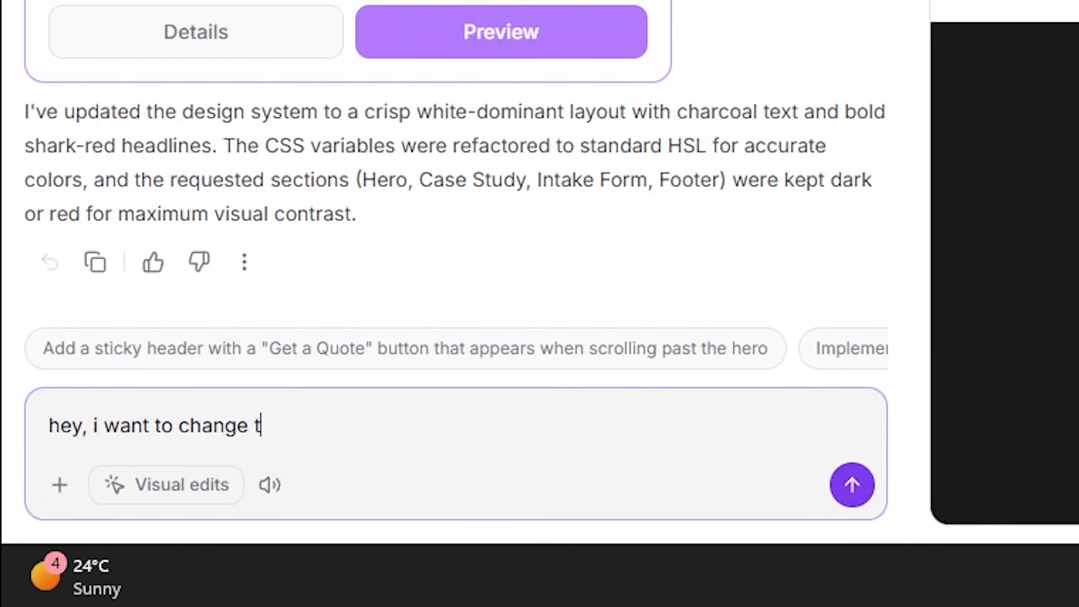
pyautogui.write('he photos, what wo')
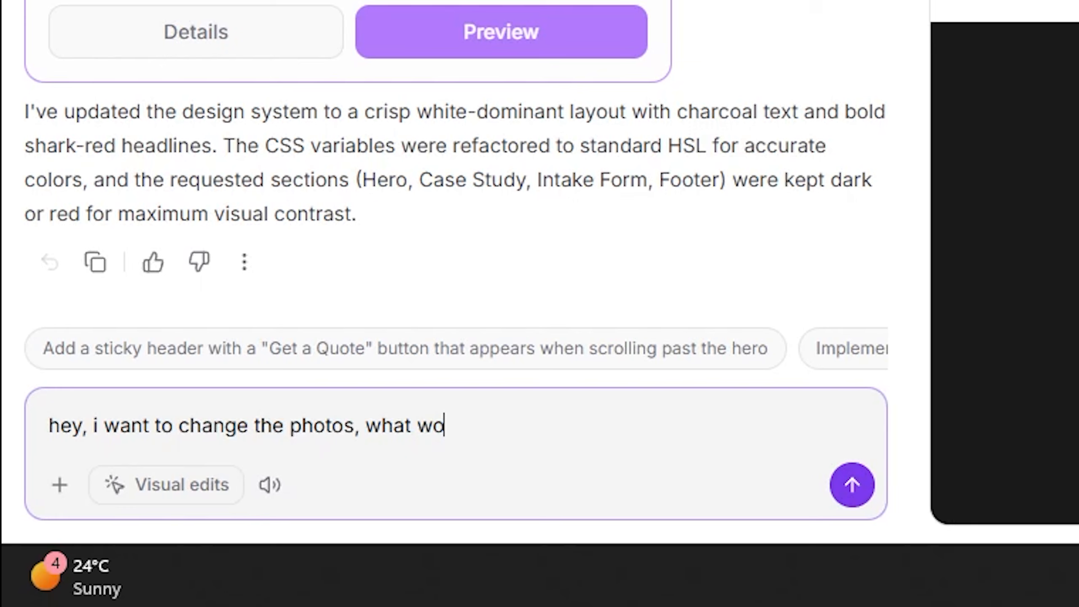
pyautogui.write('uld be the best ')
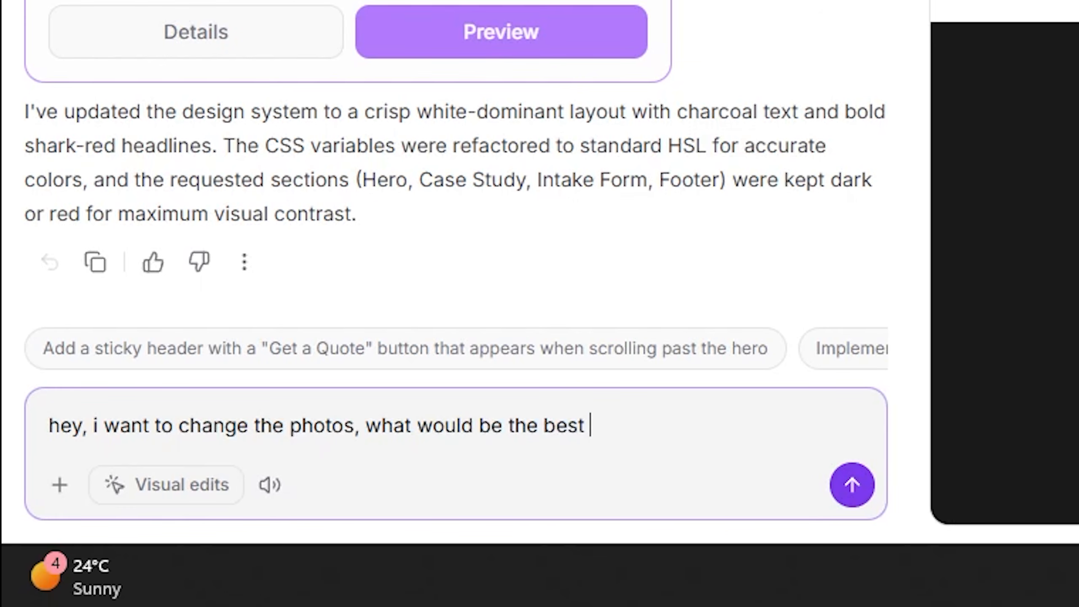
pyautogui.write('way to do it ')
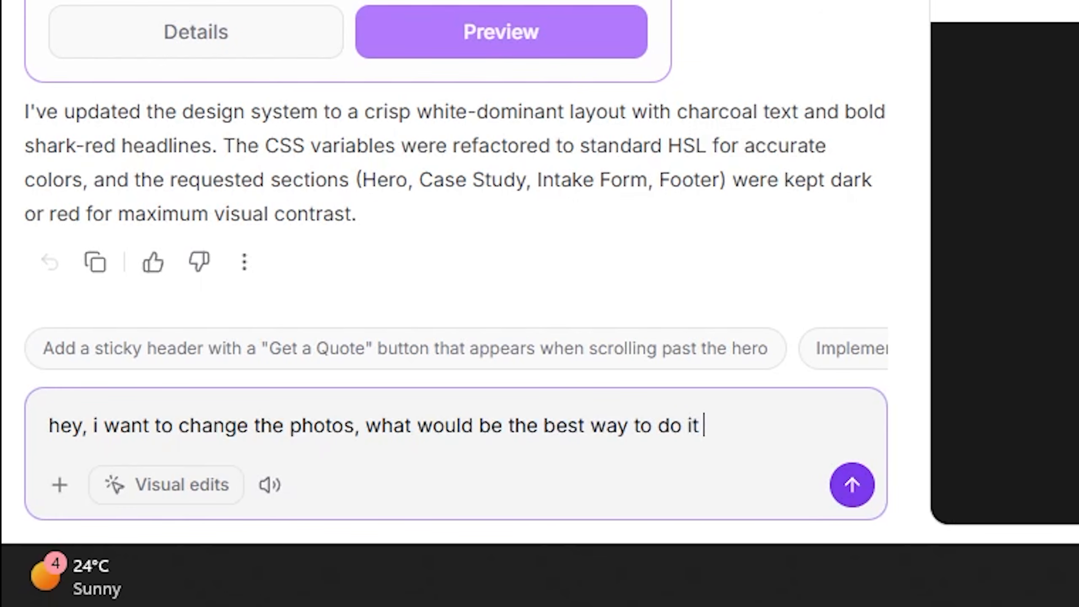
pyautogui.write('in this edit?')
pyautogui.press('Return')
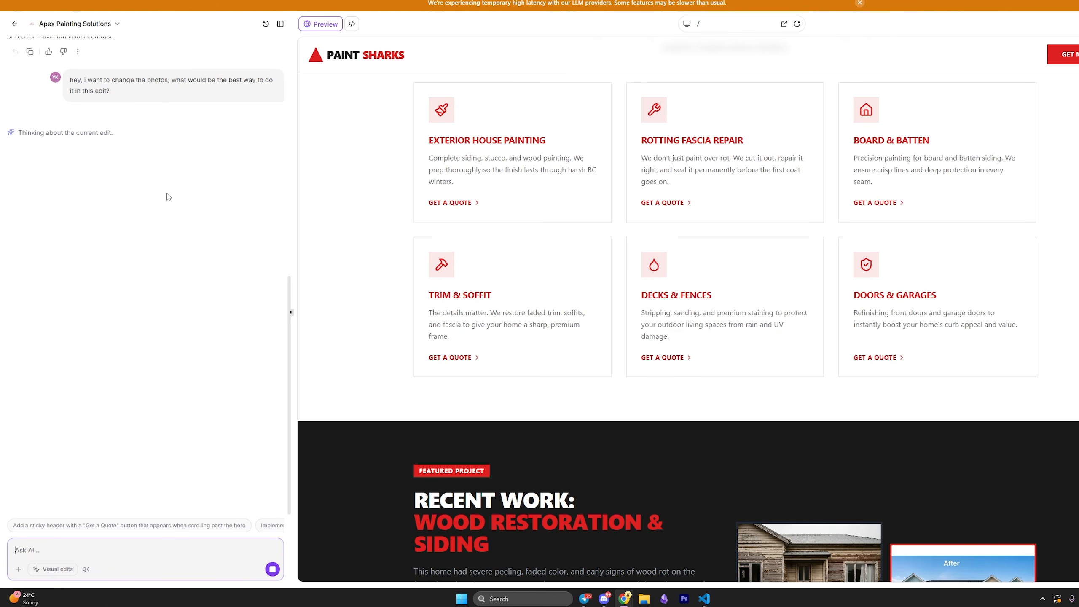
# Read the AI's image-upload reply and bring an enlarged Claude Code chat over the editor.
pyautogui.scroll(-5, 441, 212)
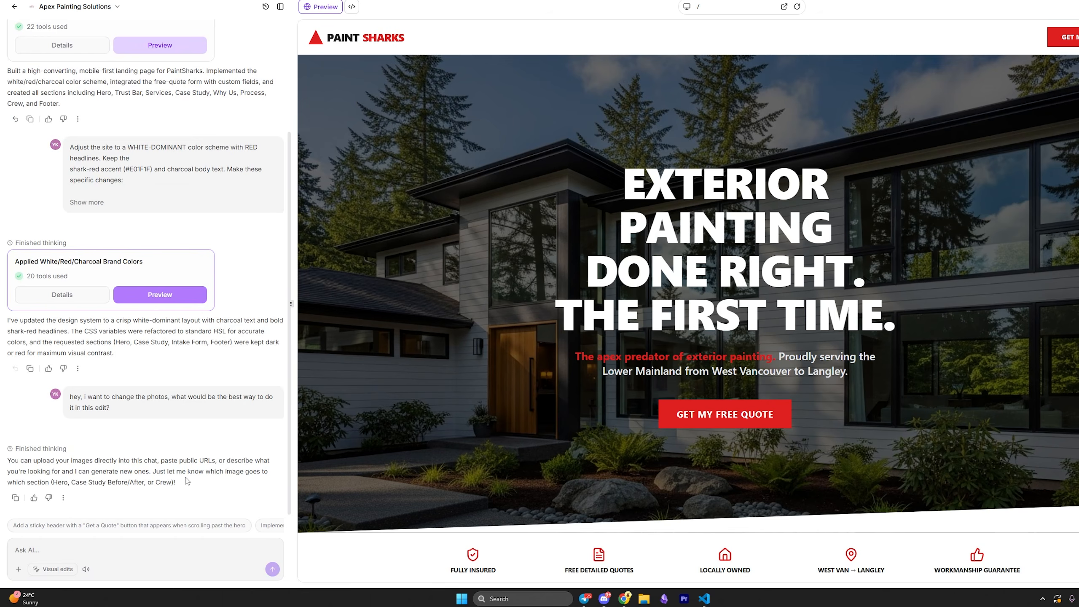
pyautogui.moveTo(175, 483); pyautogui.dragTo(12, 460)
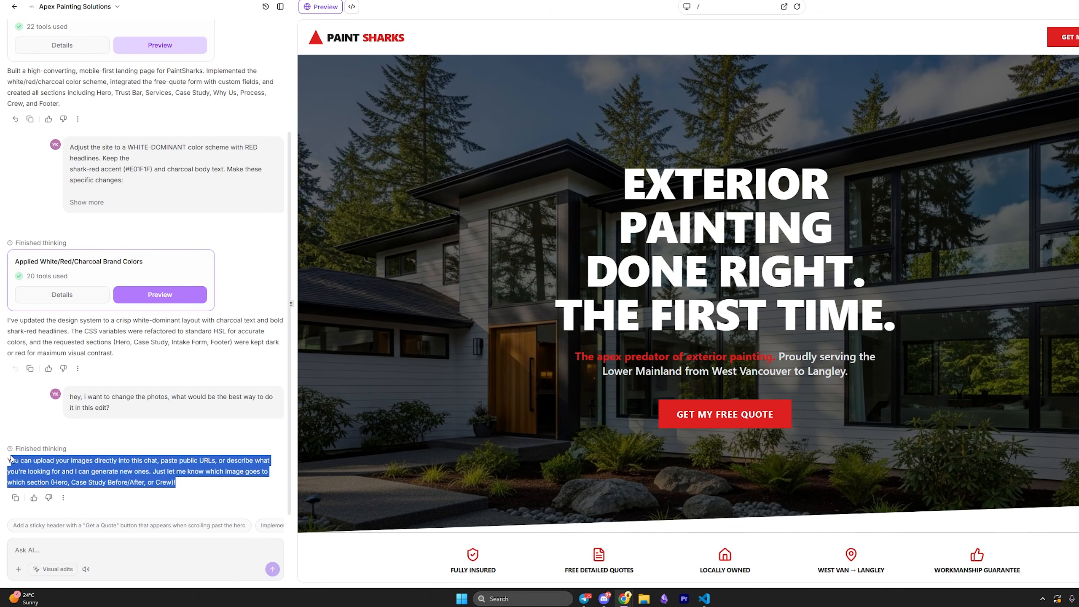
pyautogui.click(157, 482)
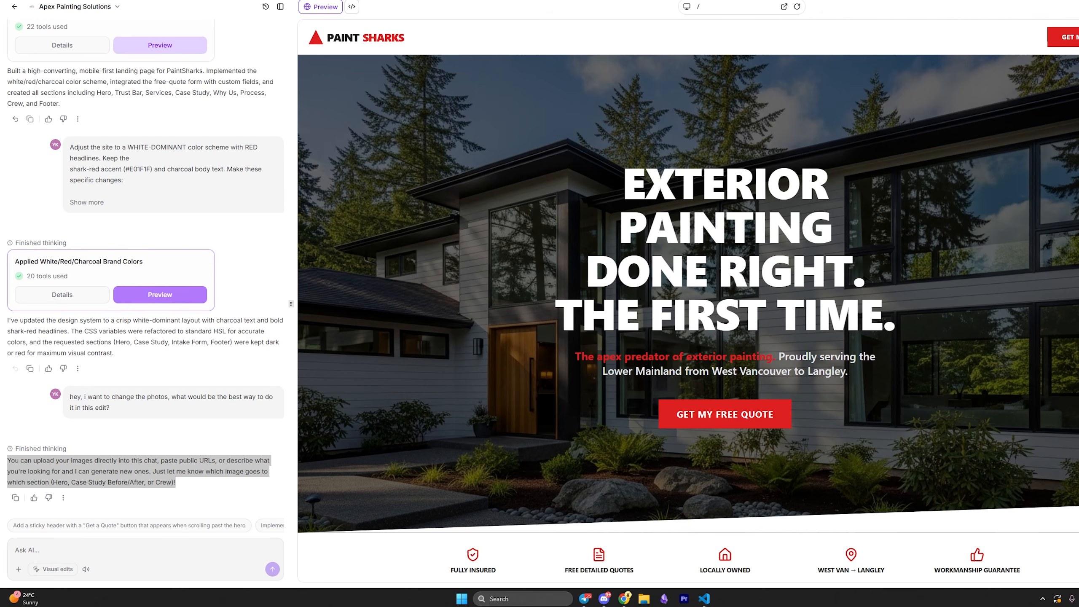
pyautogui.moveTo(0, 49); pyautogui.dragTo(76, 70)
pyautogui.moveTo(265, 416); pyautogui.dragTo(393, 519)
pyautogui.scroll(-1, 209, 397)
pyautogui.scroll(6, 162, 366)
# Expand the pasted image-upload advice in the Claude chat and read Claude's reply.
pyautogui.scroll(-1, 97, 289)
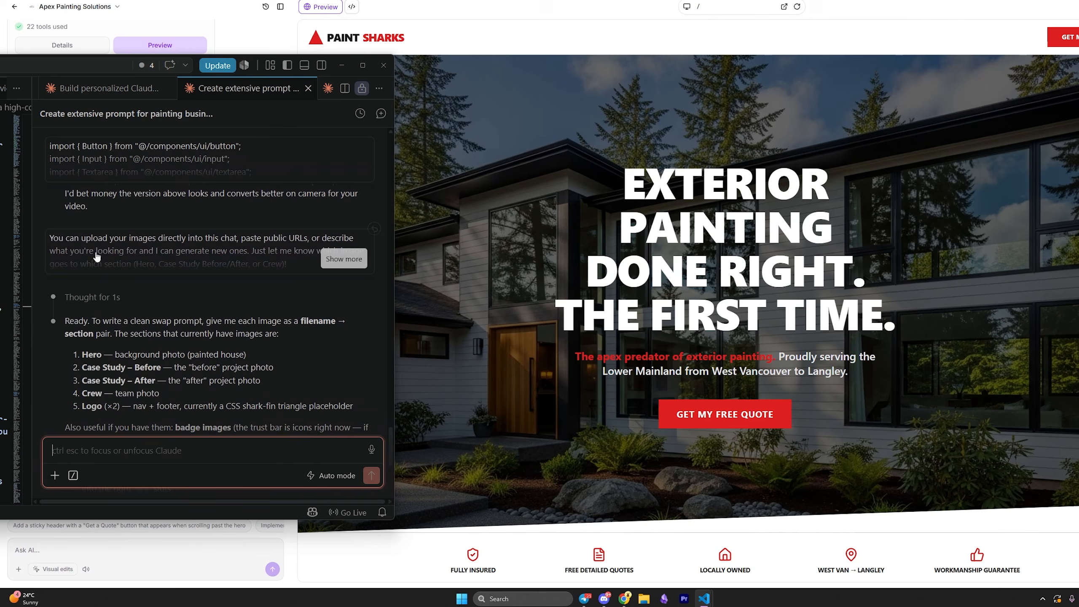
pyautogui.click(144, 270)
pyautogui.moveTo(300, 266); pyautogui.dragTo(52, 237)
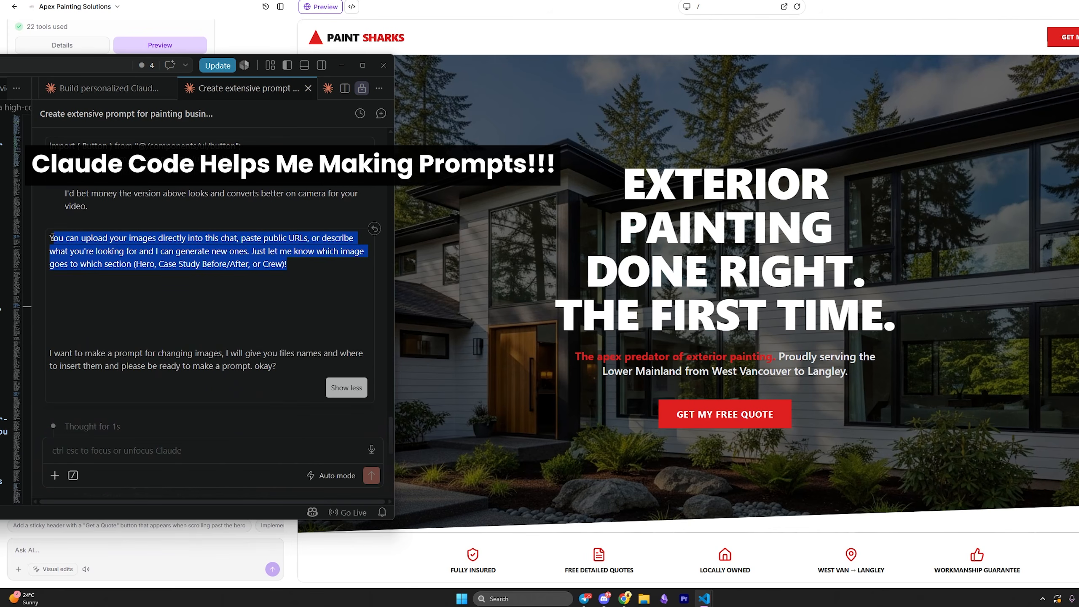
pyautogui.scroll(-5, 62, 244)
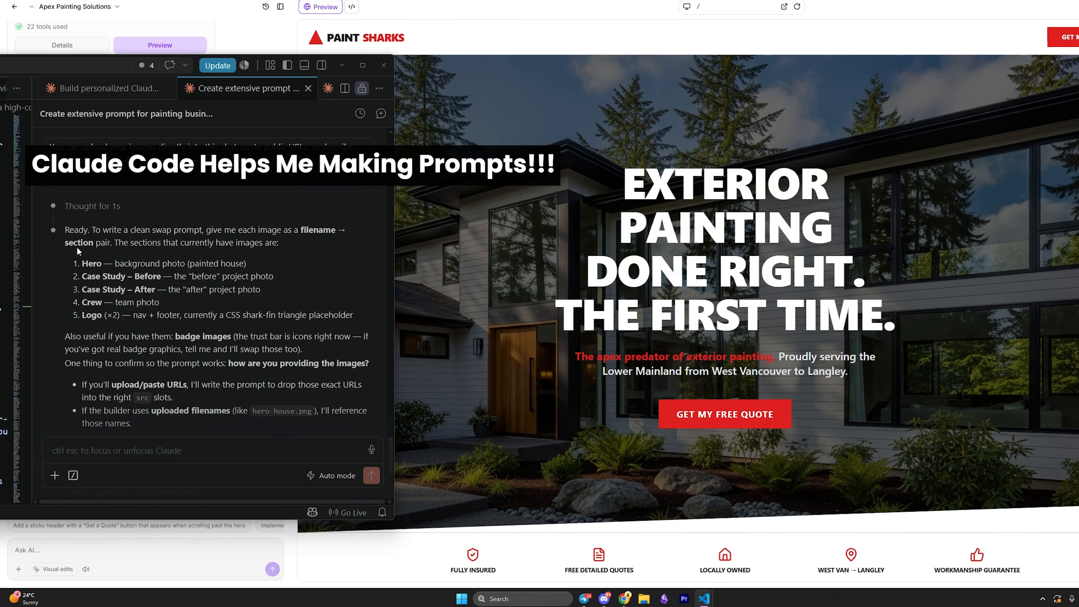
pyautogui.scroll(-3, 287, 336)
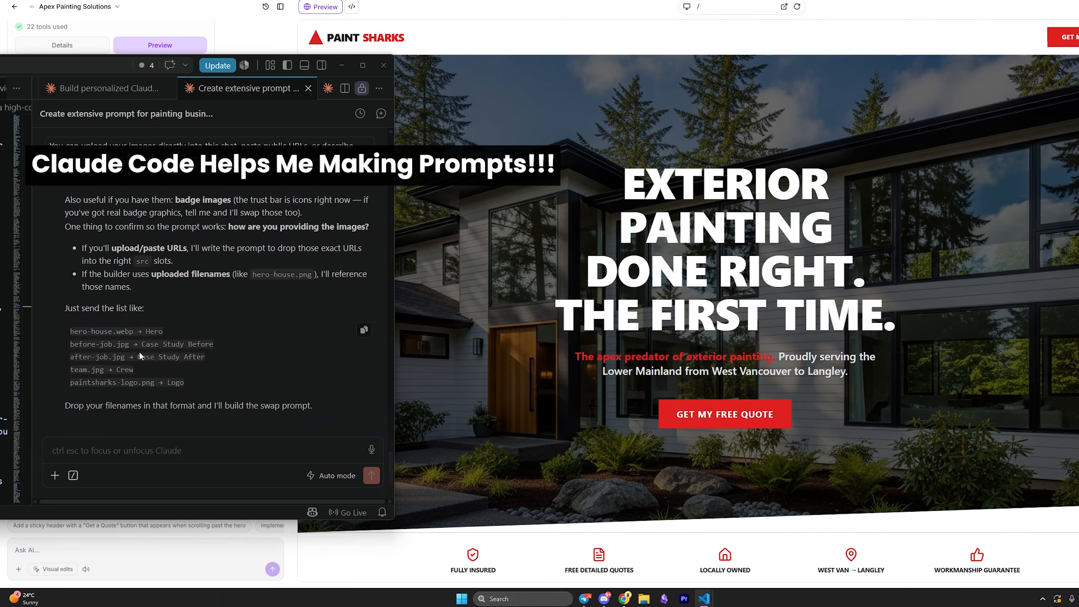
# Review Claude's example filename list and open File Explorer beside the chat.
pyautogui.moveTo(196, 383); pyautogui.dragTo(64, 336)
pyautogui.click(183, 380)
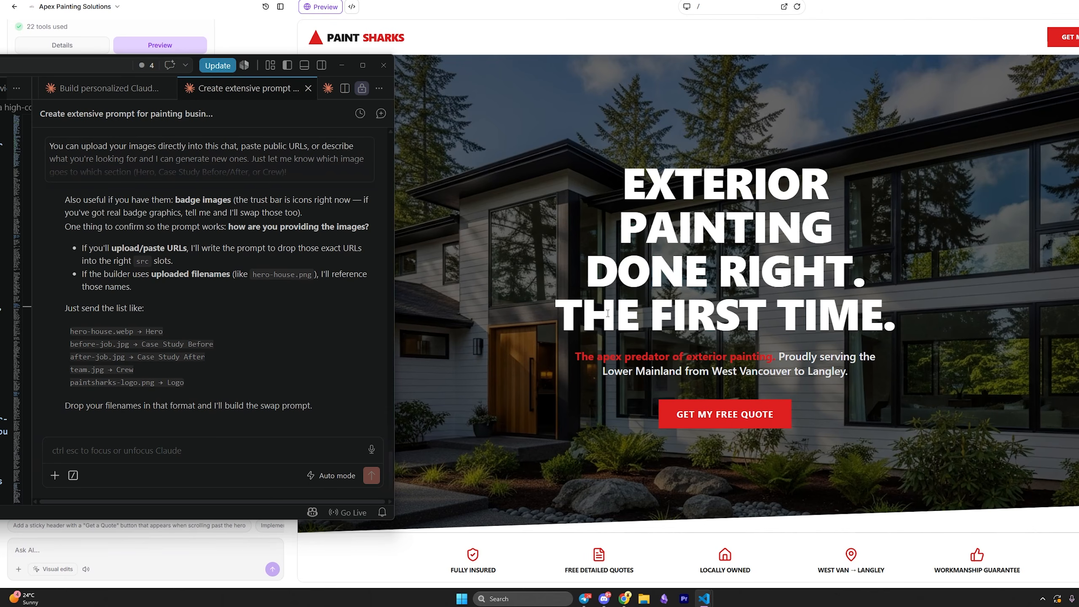
pyautogui.press('super+e')
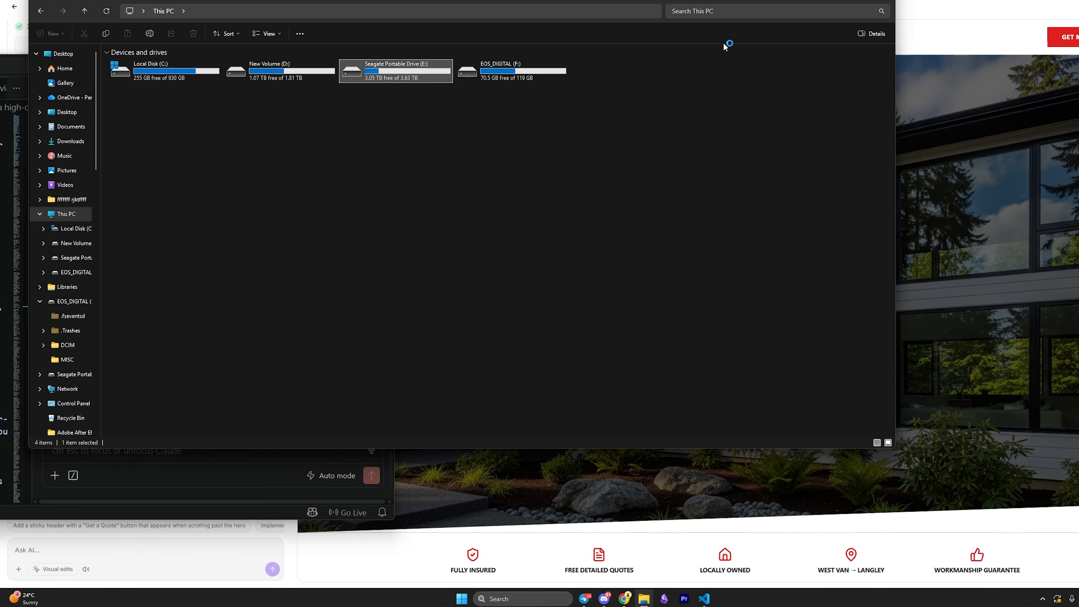
pyautogui.moveTo(723, 43); pyautogui.dragTo(759, 59)
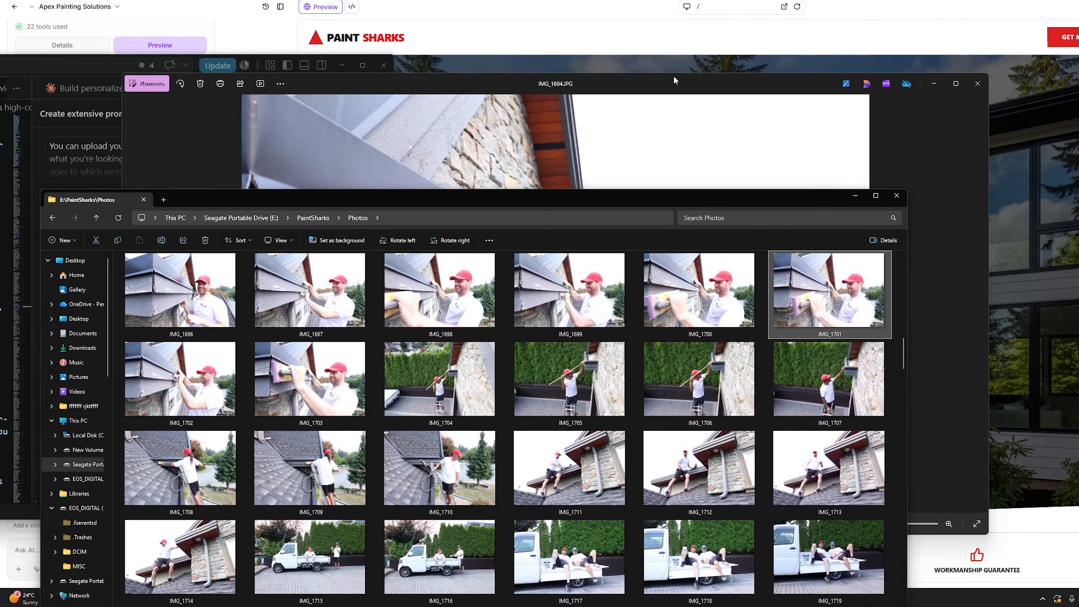
# Arrange the IMG_1694 photo viewer and the PaintSharks Photos folder windows to compare them.
pyautogui.moveTo(672, 80); pyautogui.dragTo(569, 330)
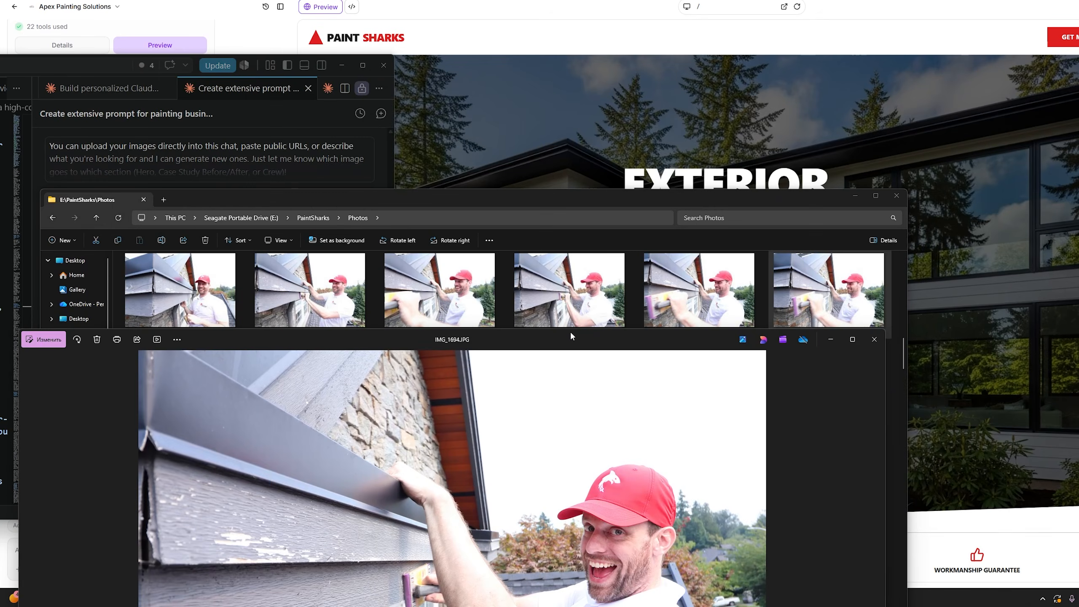
pyautogui.moveTo(720, 199); pyautogui.dragTo(722, 51)
pyautogui.click(713, 546)
pyautogui.moveTo(638, 341); pyautogui.dragTo(735, 78)
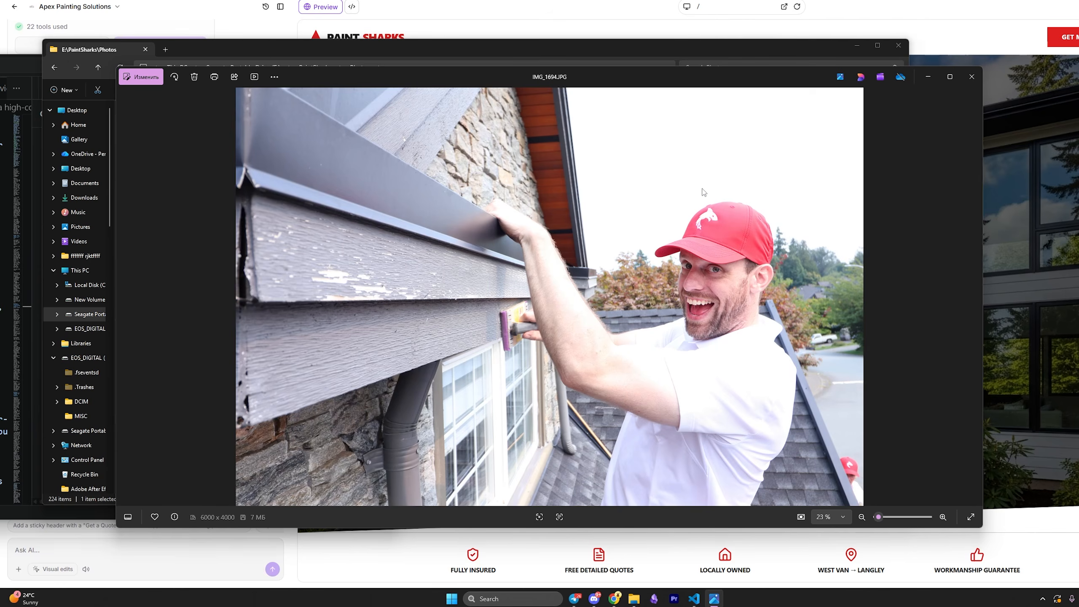
# Close the viewer and check IMG_1687's Properties for its E:\PaintSharks\Photos location.
pyautogui.click(972, 77)
pyautogui.rightClick(550, 202)
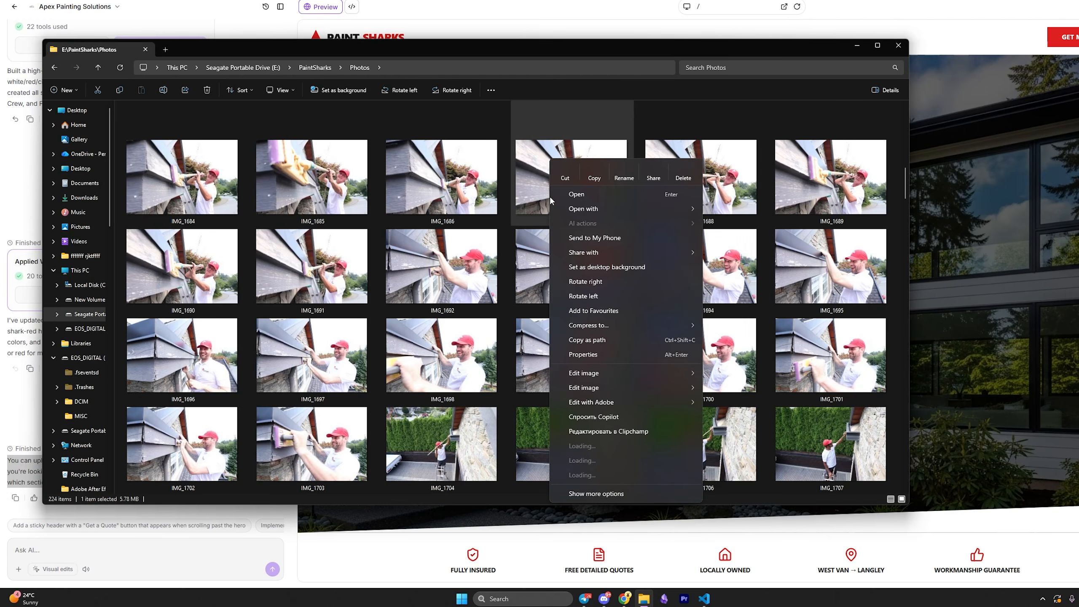
pyautogui.click(592, 491)
pyautogui.click(578, 526)
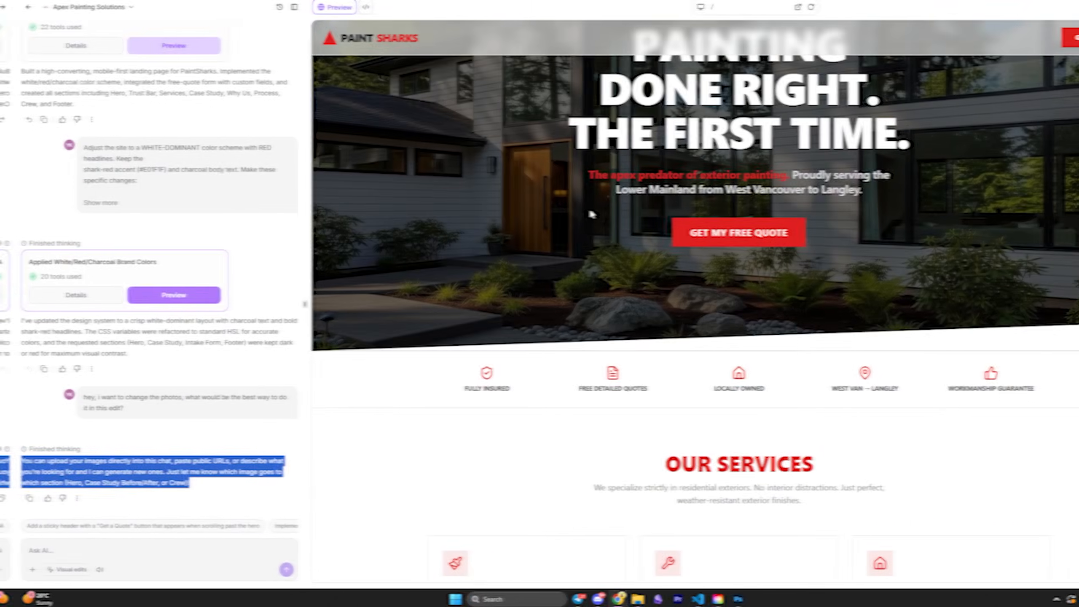
# Scroll through the site preview in the browser.
pyautogui.scroll(-5, 586, 213)
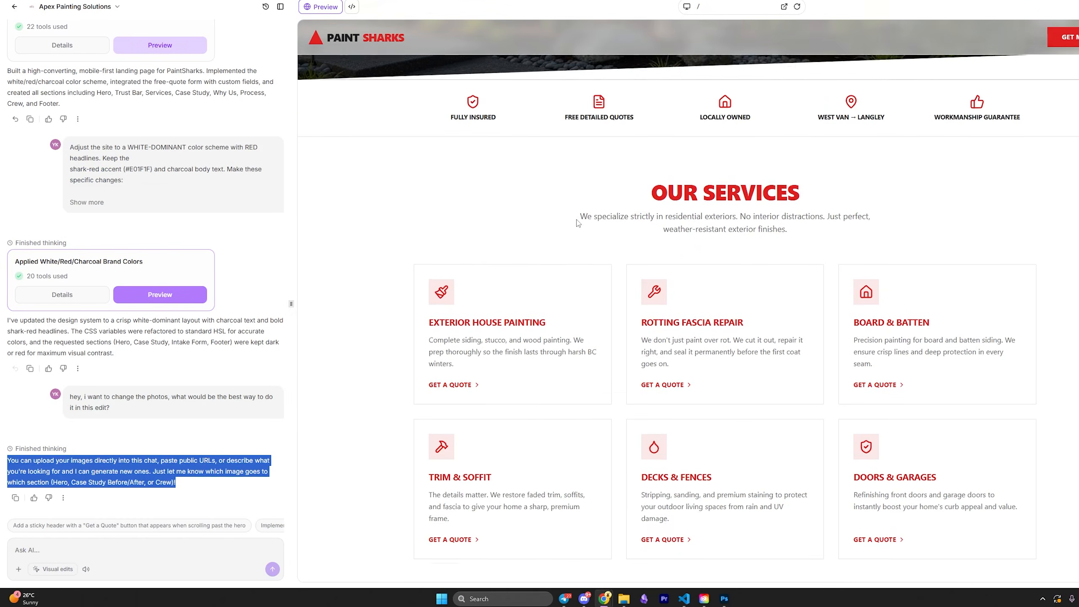
pyautogui.scroll(-10, 577, 223)
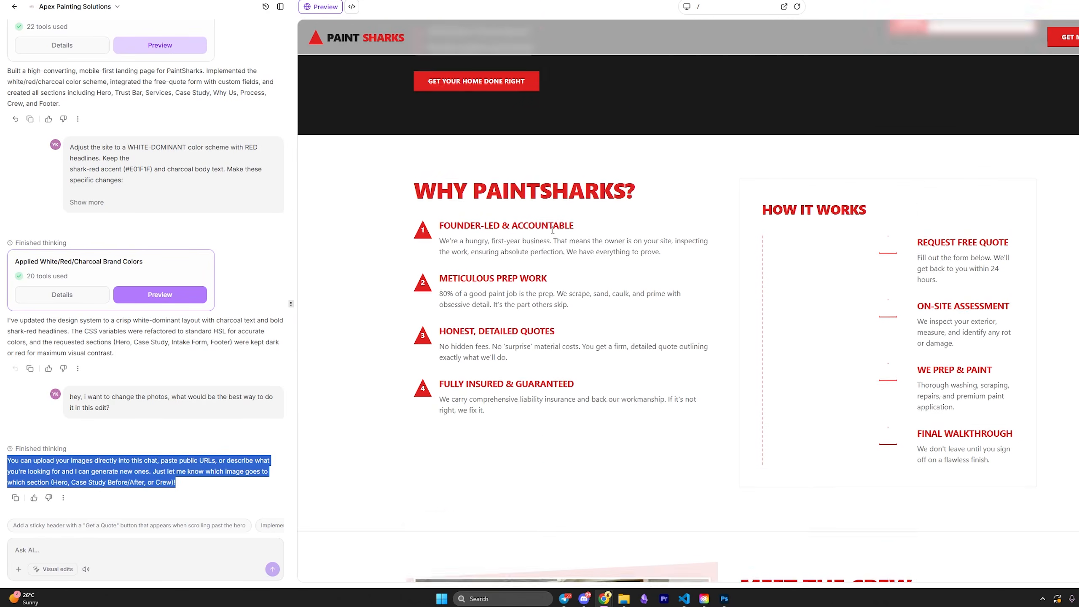
pyautogui.scroll(-8, 552, 230)
pyautogui.scroll(9, 523, 258)
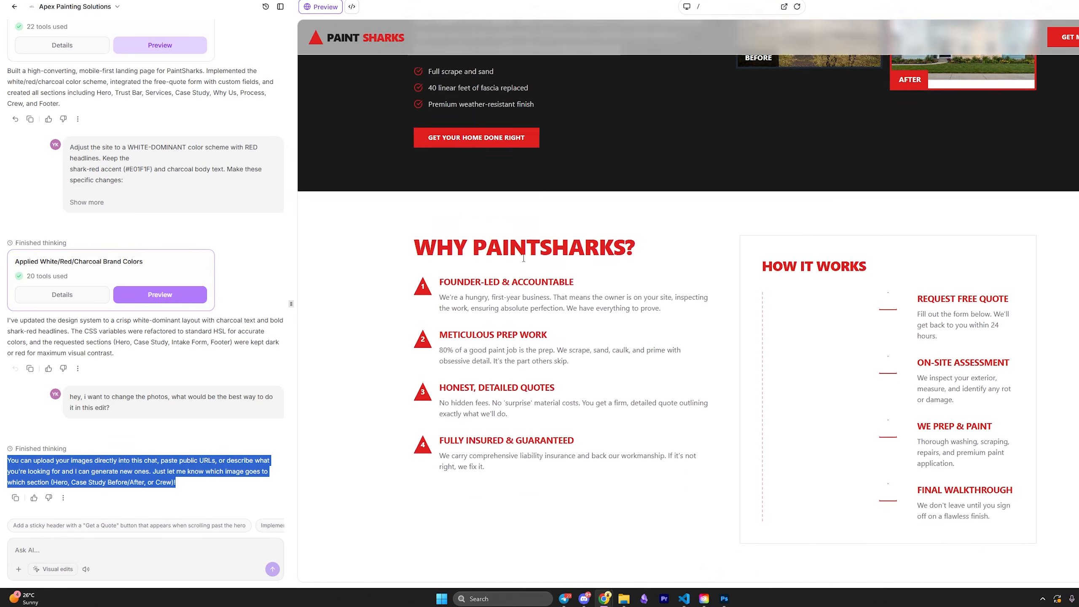
pyautogui.scroll(10, 524, 258)
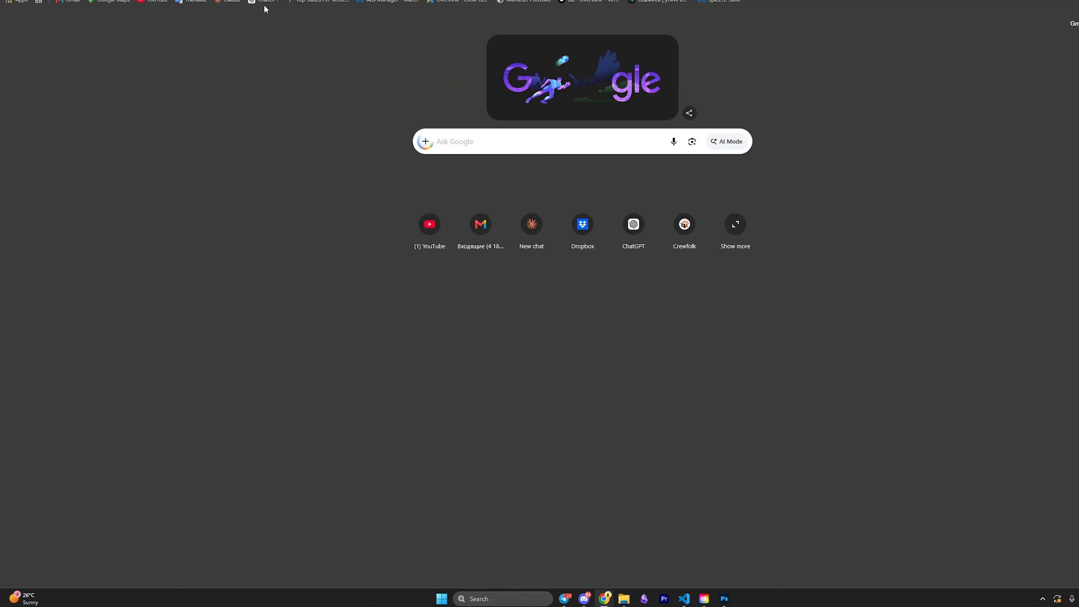
# Copy the red FULLY INSURED shark shield badge from ChatGPT's Circular Trust Badge Design chat.
pyautogui.click(263, 2)
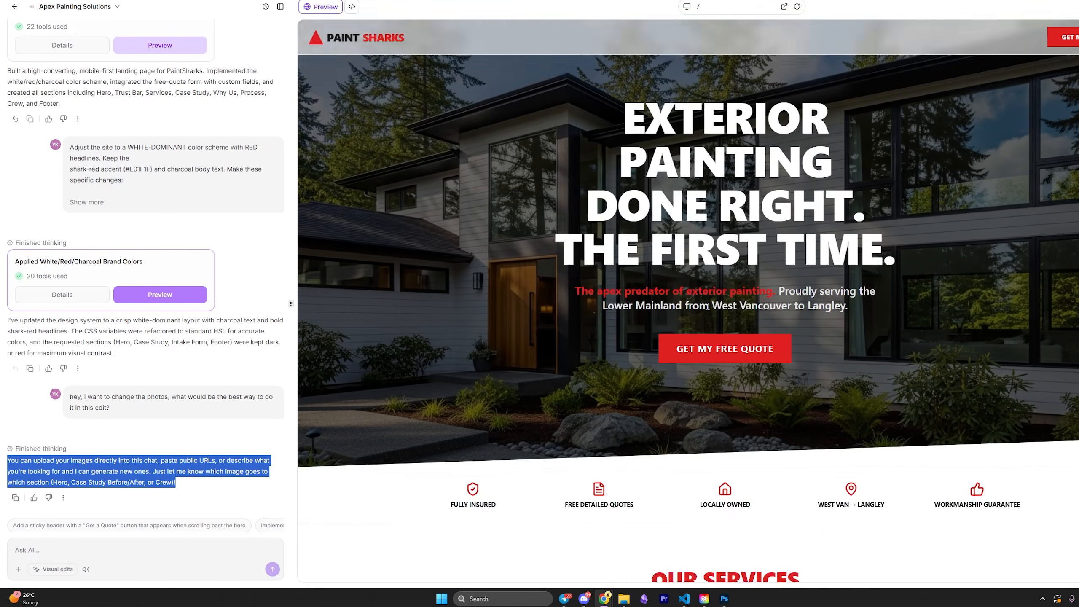
pyautogui.scroll(2, 543, 197)
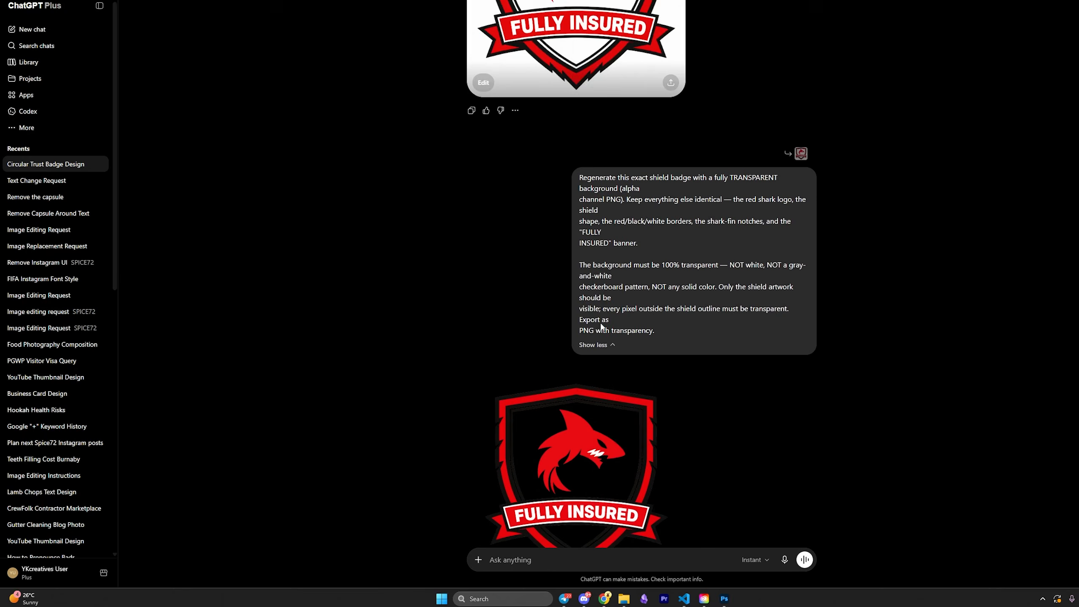
pyautogui.scroll(-3, 559, 340)
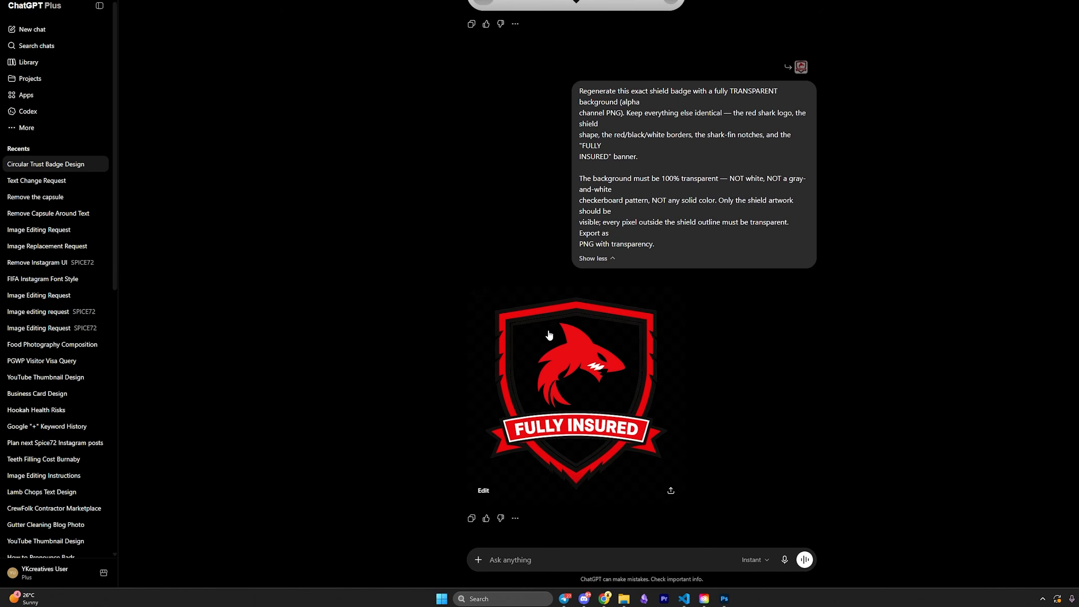
pyautogui.click(560, 305)
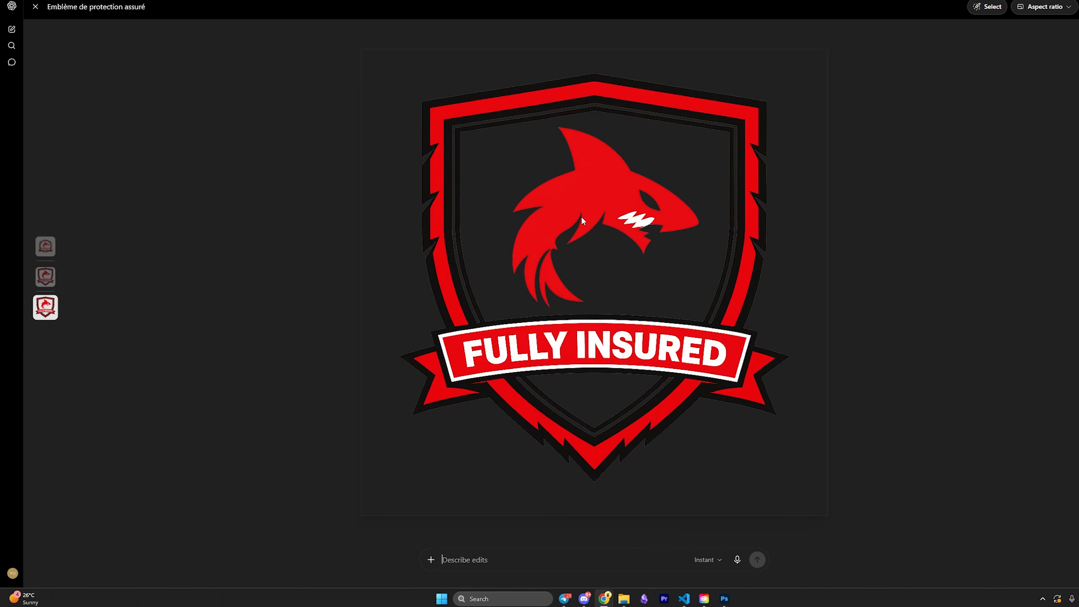
pyautogui.rightClick(624, 209)
pyautogui.click(649, 232)
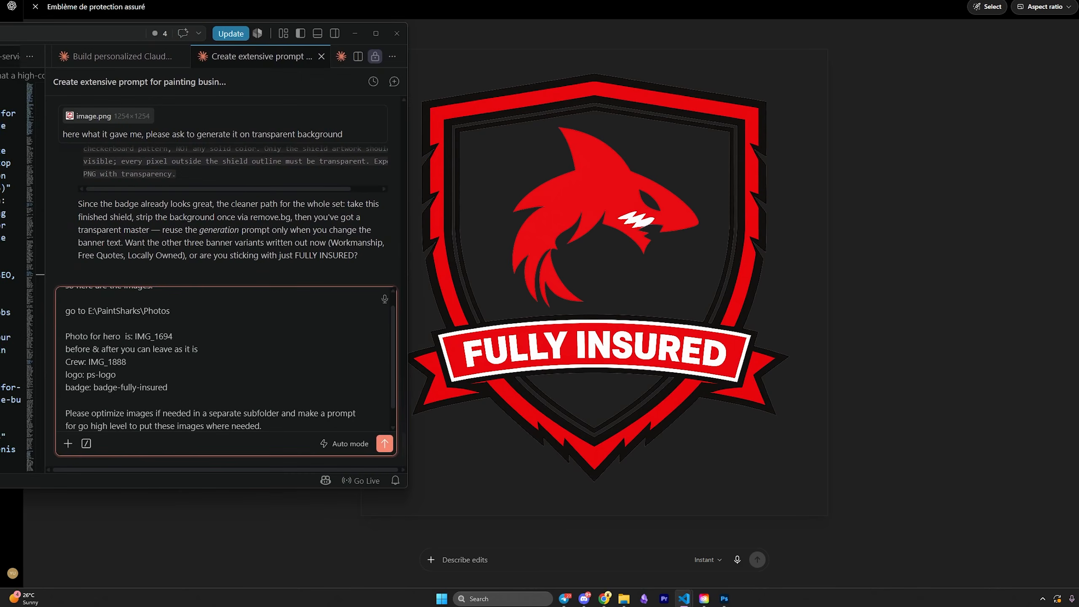
# Edit the hero, crew, logo and badge photo list in the Claude message and send it.
pyautogui.scroll(1, 247, 368)
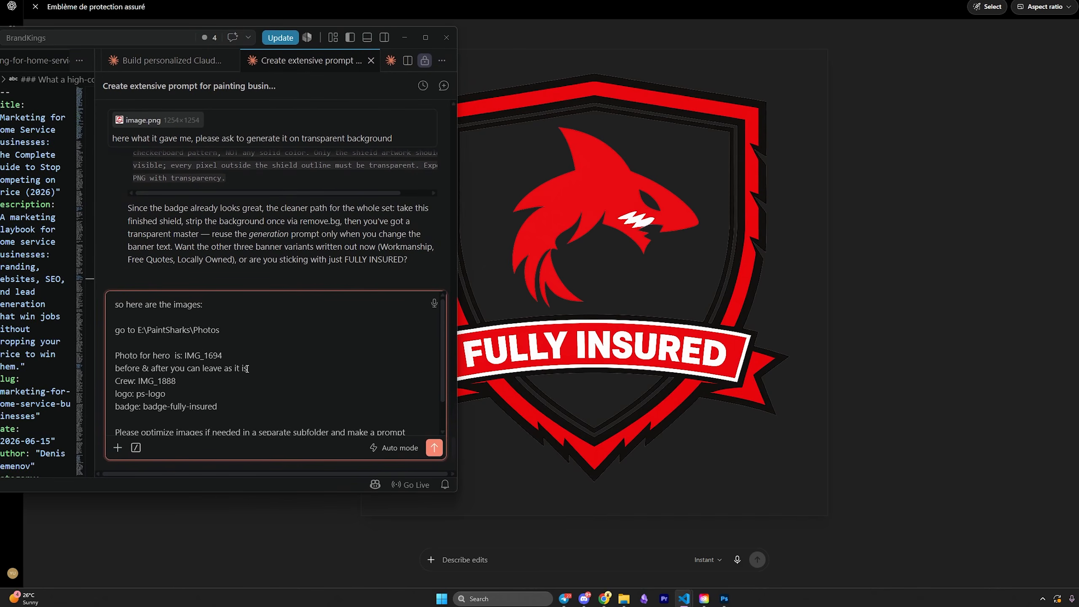
pyautogui.moveTo(203, 308); pyautogui.dragTo(33, 289)
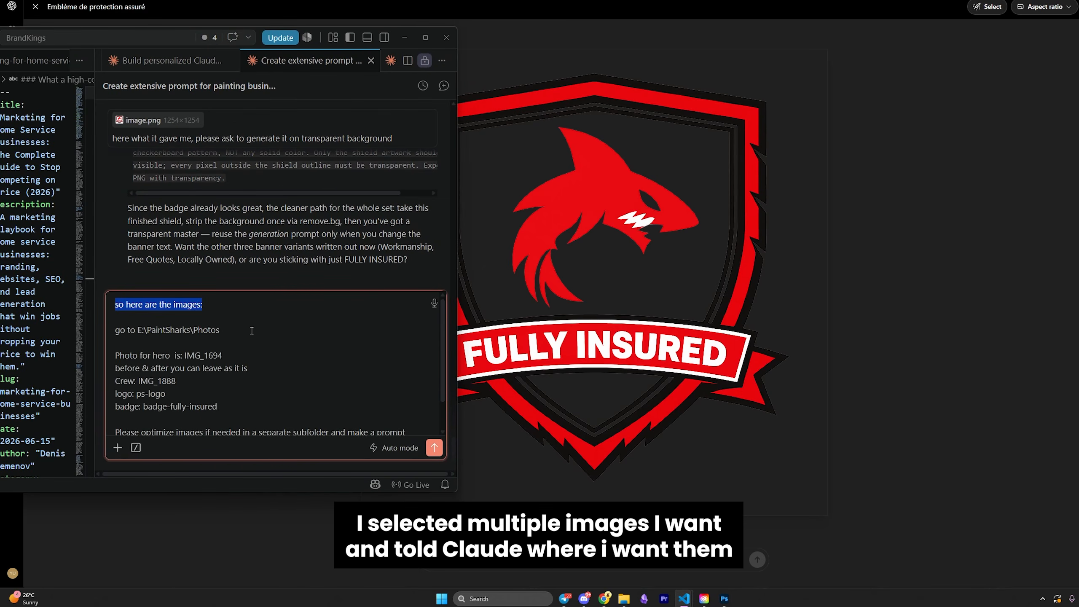
pyautogui.moveTo(251, 331); pyautogui.dragTo(70, 331)
pyautogui.scroll(-1, 183, 354)
pyautogui.press('BackSpace')
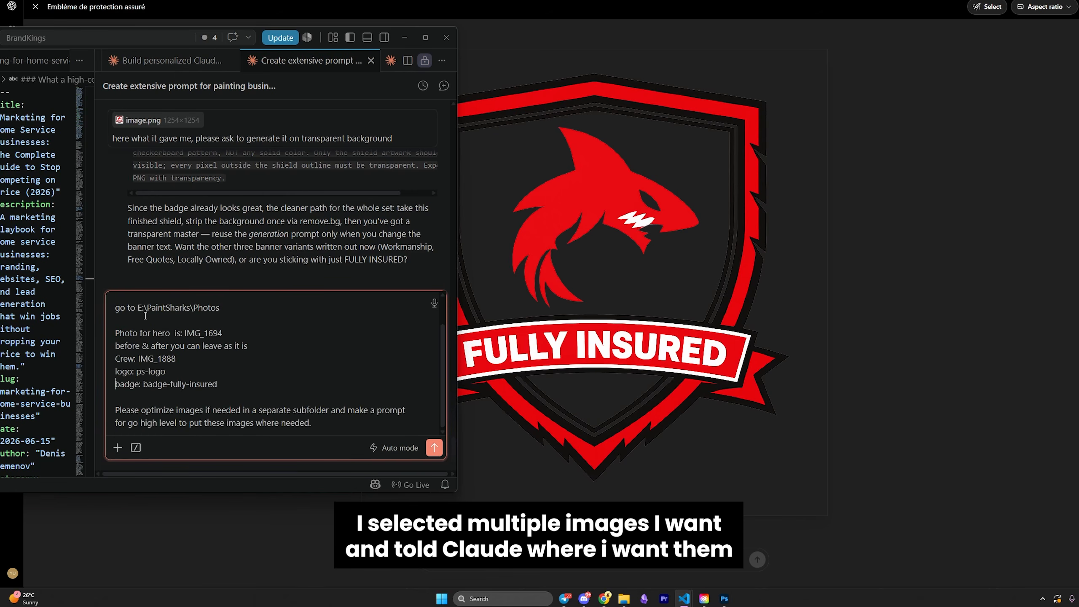
pyautogui.moveTo(235, 374); pyautogui.dragTo(100, 343)
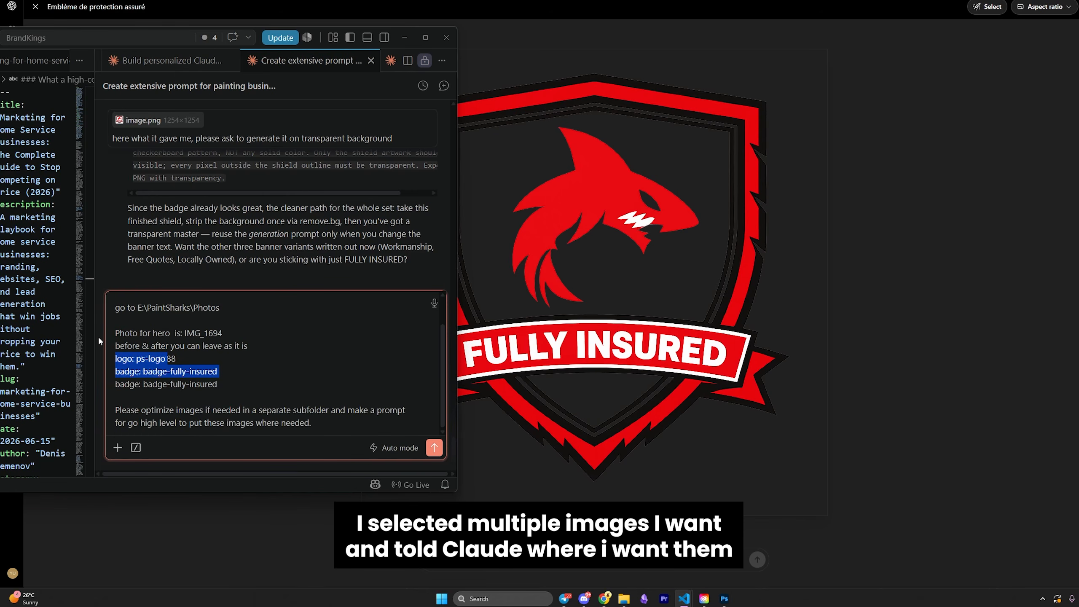
pyautogui.click(224, 366)
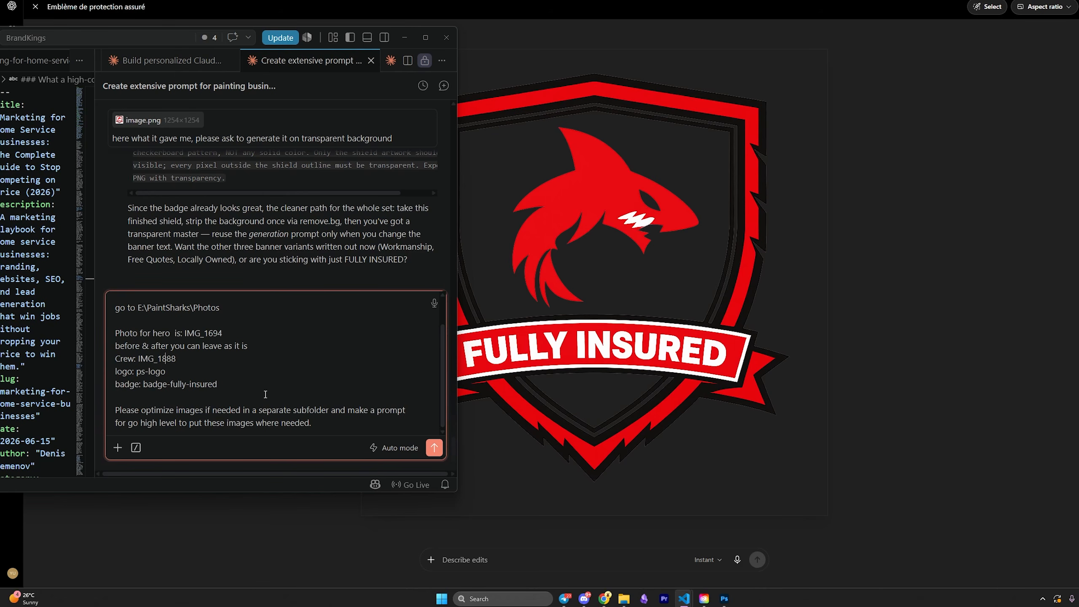
pyautogui.click(440, 453)
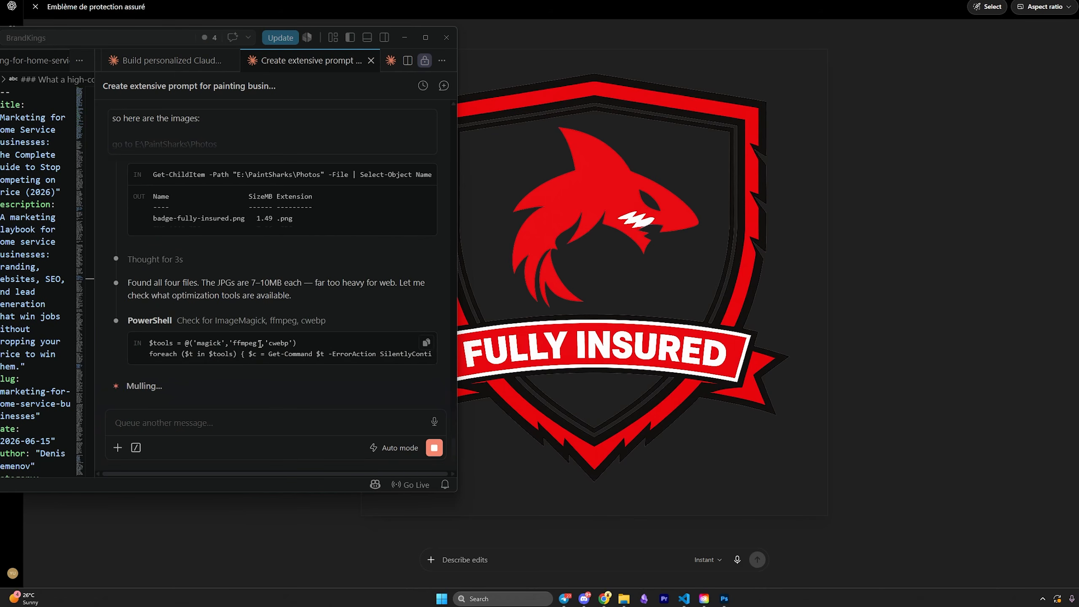
# Review Claude's size table for the four optimized images, e.g. crew.webp cut from 9.8 MB to 280 KB.
pyautogui.scroll(1, 260, 344)
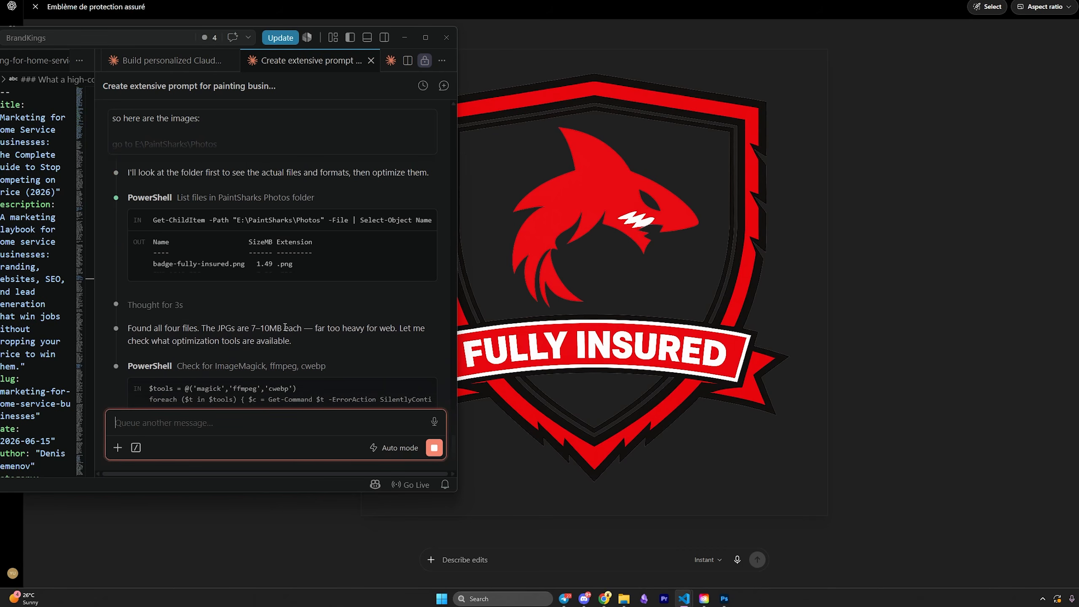
pyautogui.moveTo(319, 330); pyautogui.dragTo(397, 327)
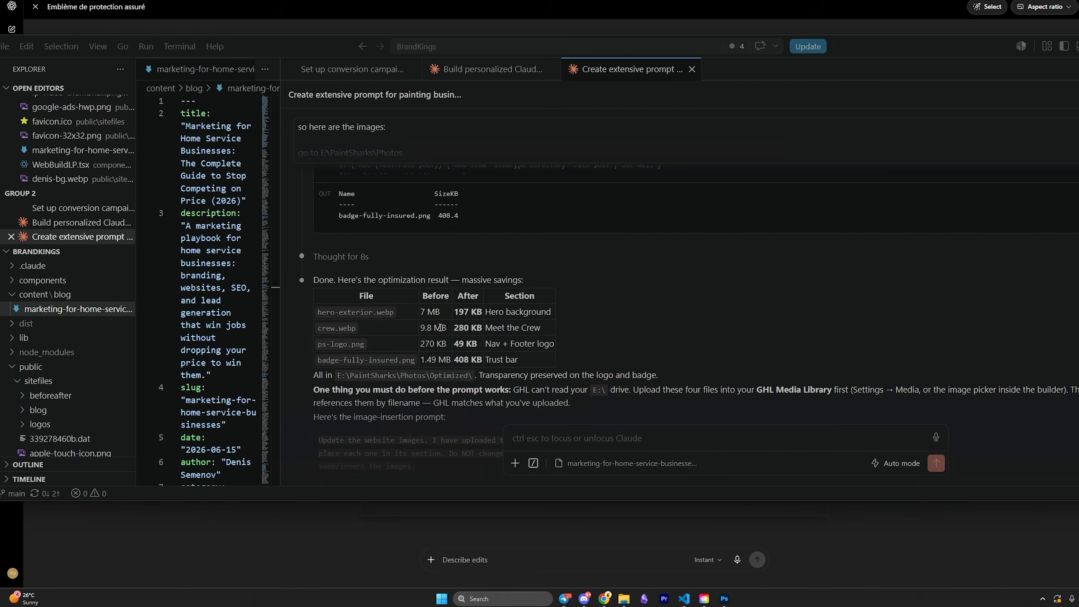
pyautogui.click(422, 329)
pyautogui.moveTo(482, 328); pyautogui.dragTo(444, 328)
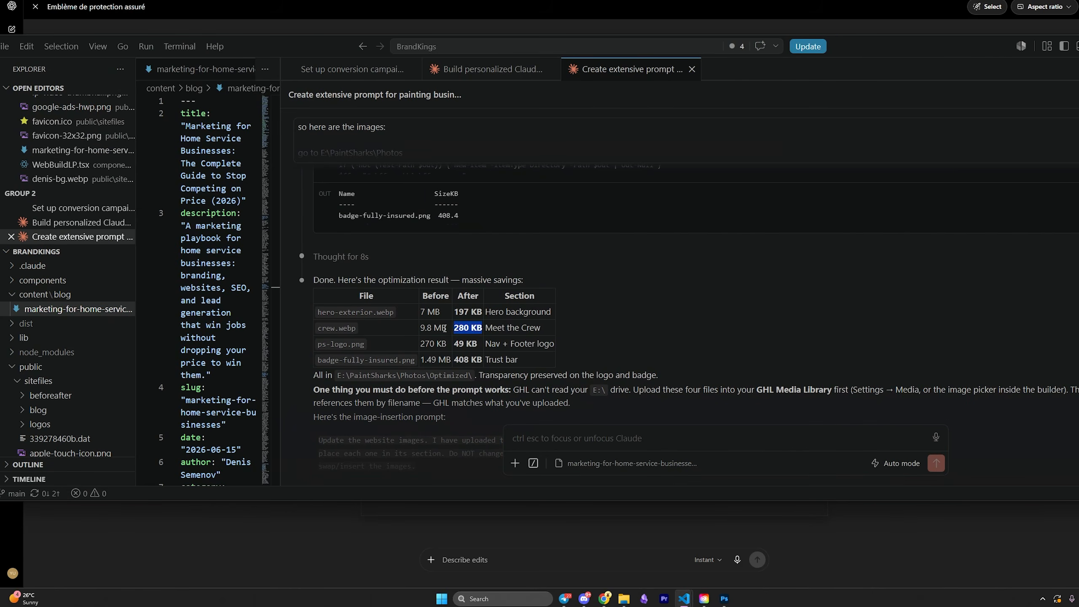
pyautogui.click(414, 331)
pyautogui.moveTo(418, 325); pyautogui.dragTo(484, 327)
pyautogui.scroll(-1, 417, 331)
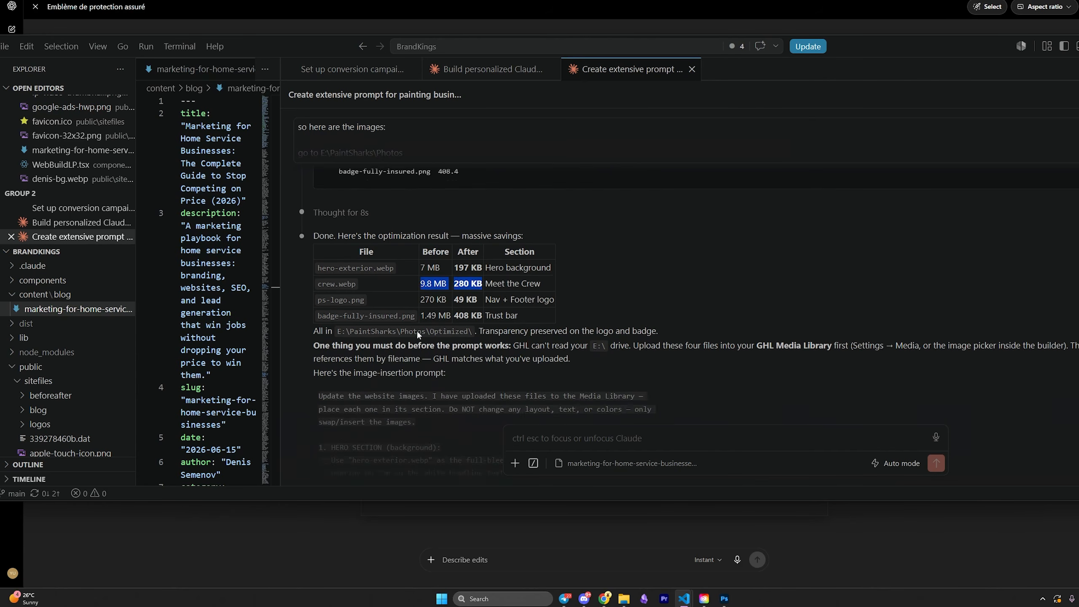
pyautogui.scroll(-2, 416, 331)
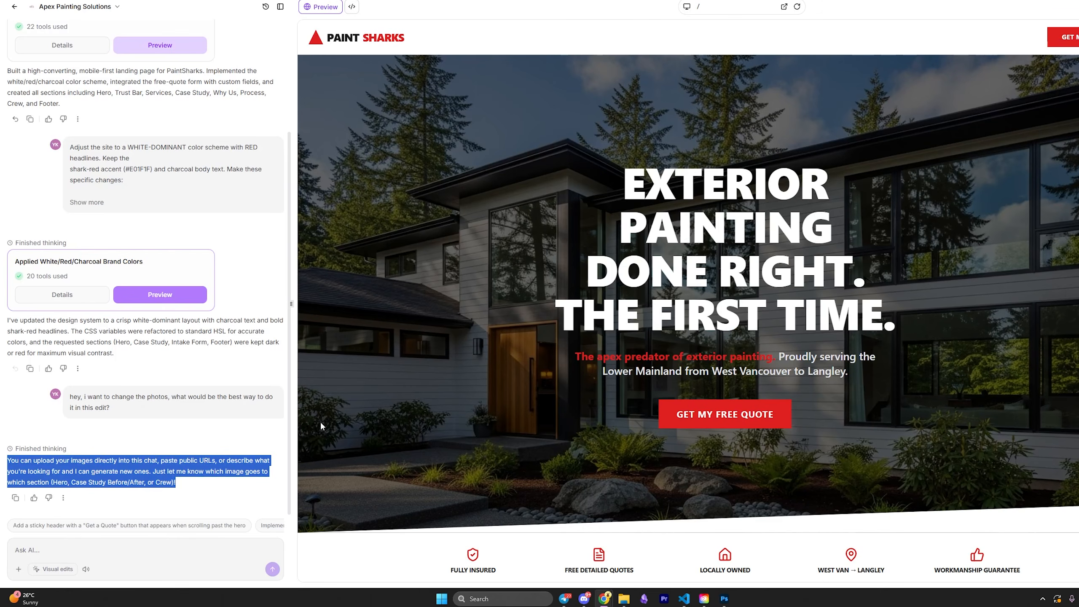
# Send Ask AI the image-insertion prompt with the four images from the Optimized folder attached.
pyautogui.click(180, 542)
pyautogui.hotkey('ctrl', 'v')
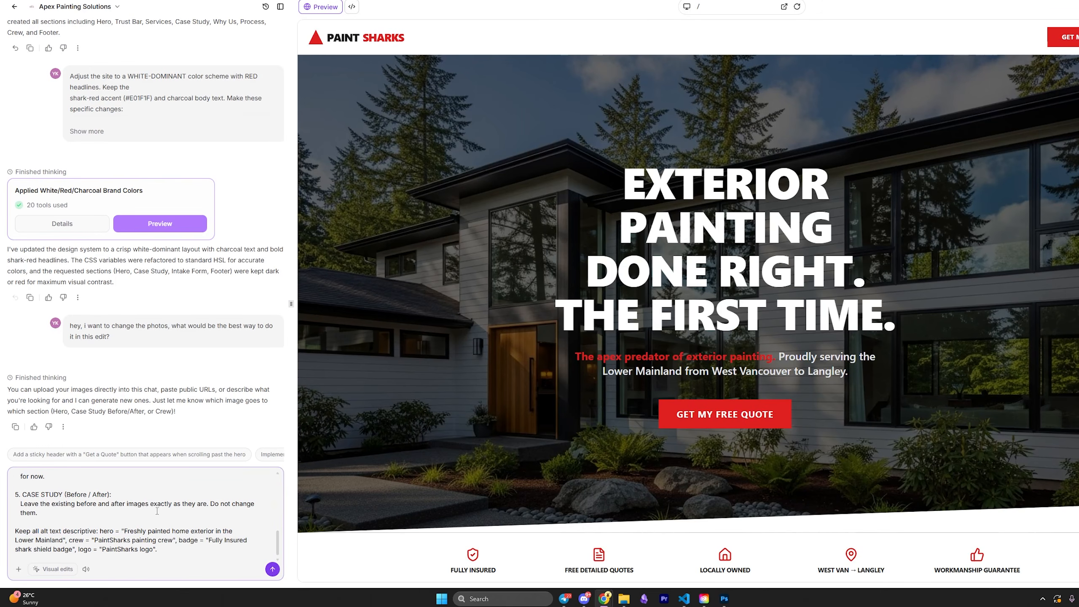
pyautogui.moveTo(624, 598)
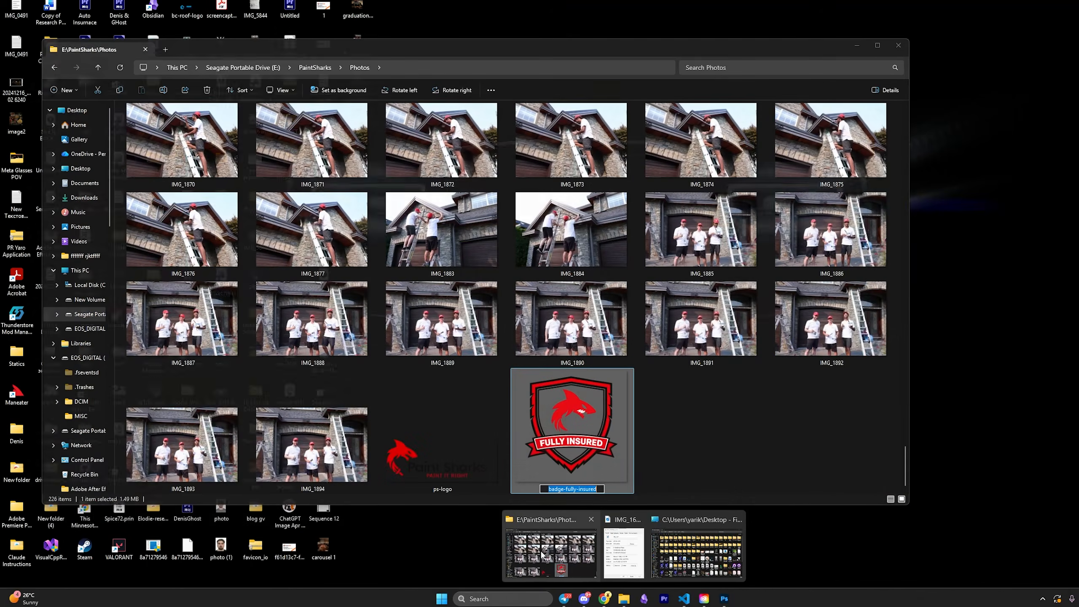
pyautogui.click(550, 552)
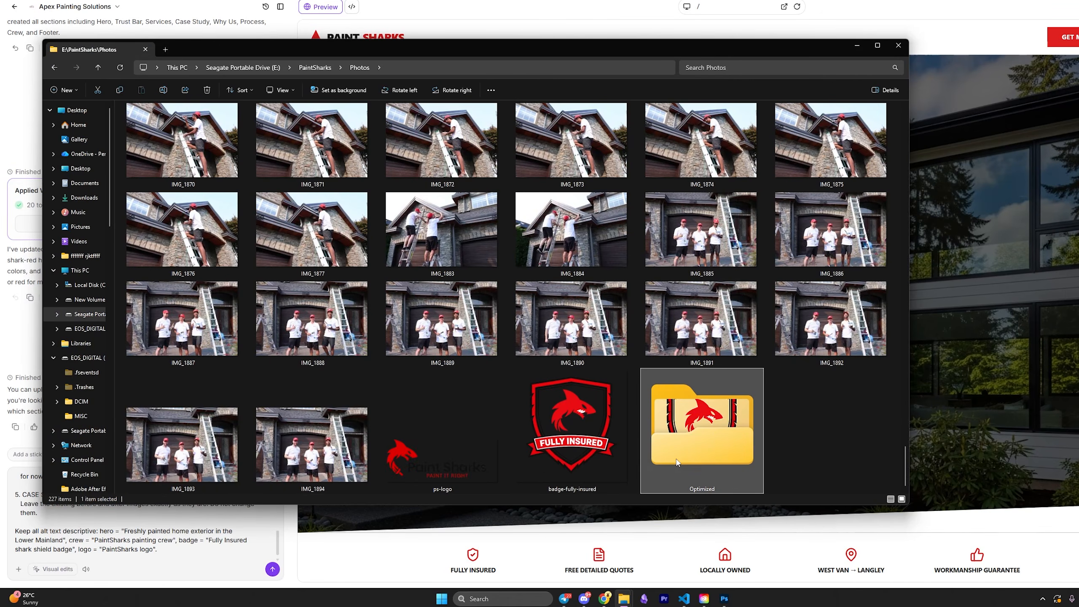
pyautogui.doubleClick(677, 462)
pyautogui.moveTo(381, 46); pyautogui.dragTo(820, 61)
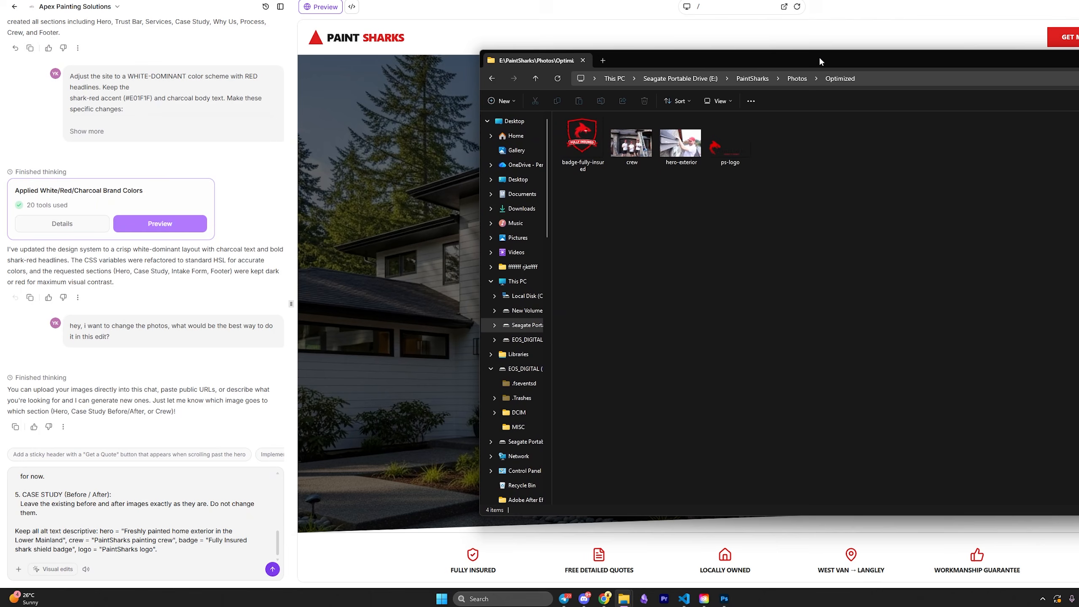
pyautogui.moveTo(787, 211); pyautogui.dragTo(561, 115)
pyautogui.moveTo(680, 142); pyautogui.dragTo(246, 540)
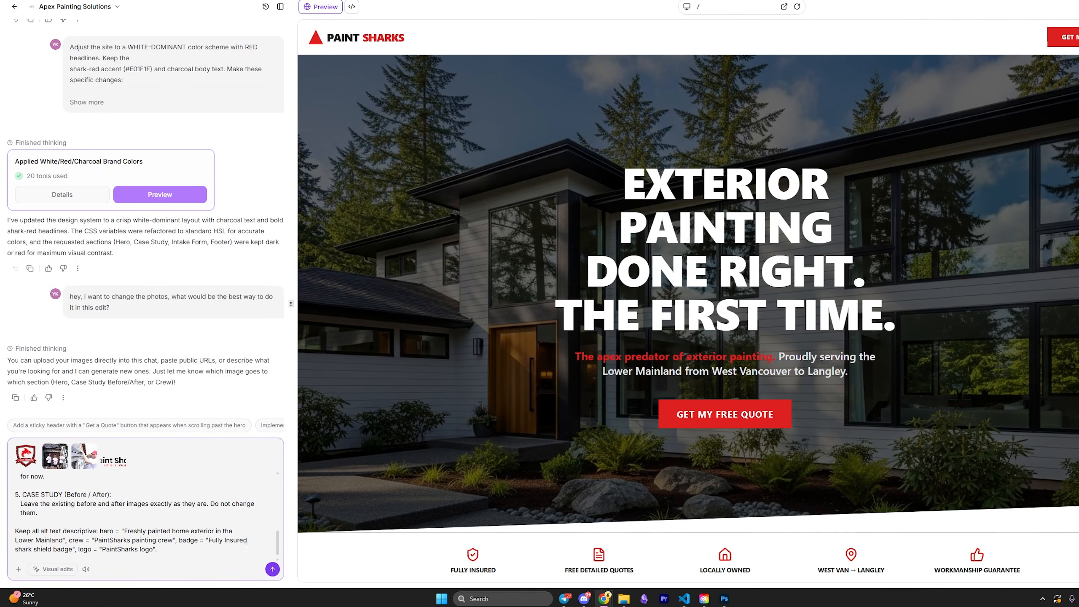
pyautogui.click(272, 568)
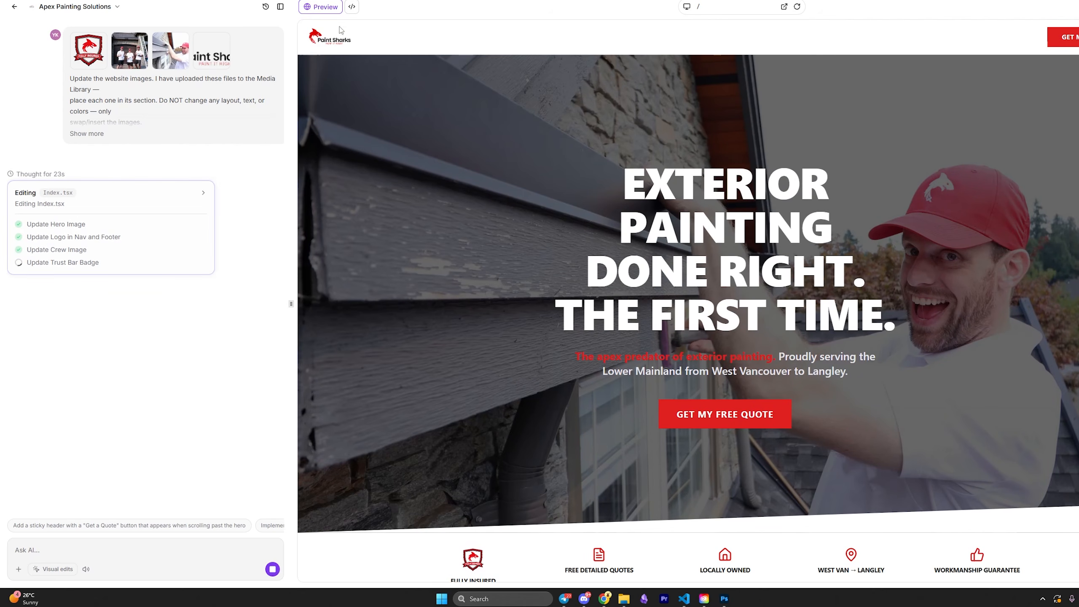
# Scroll the preview to check the new hero, logo, crew photo and trust-bar badge images.
pyautogui.scroll(-3, 335, 34)
pyautogui.scroll(-15, 553, 236)
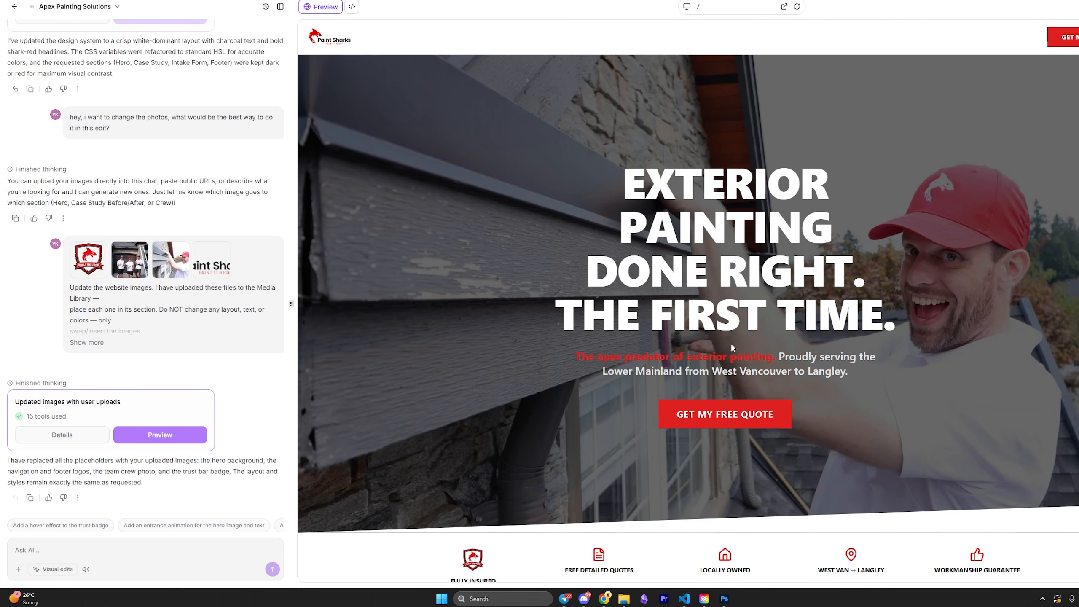
pyautogui.scroll(-15, 627, 292)
pyautogui.scroll(-7, 582, 248)
pyautogui.scroll(-15, 582, 248)
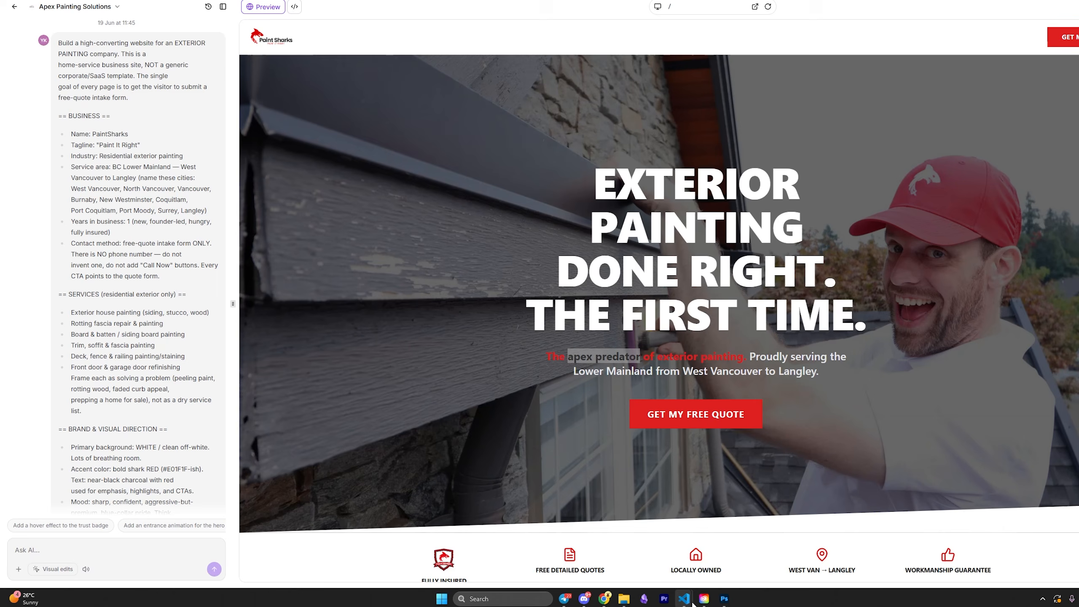
# Send Claude a screenshot of the small logo with the request 'hey, i need to increase the logo size. Please make a prompt for this'.
pyautogui.moveTo(684, 598)
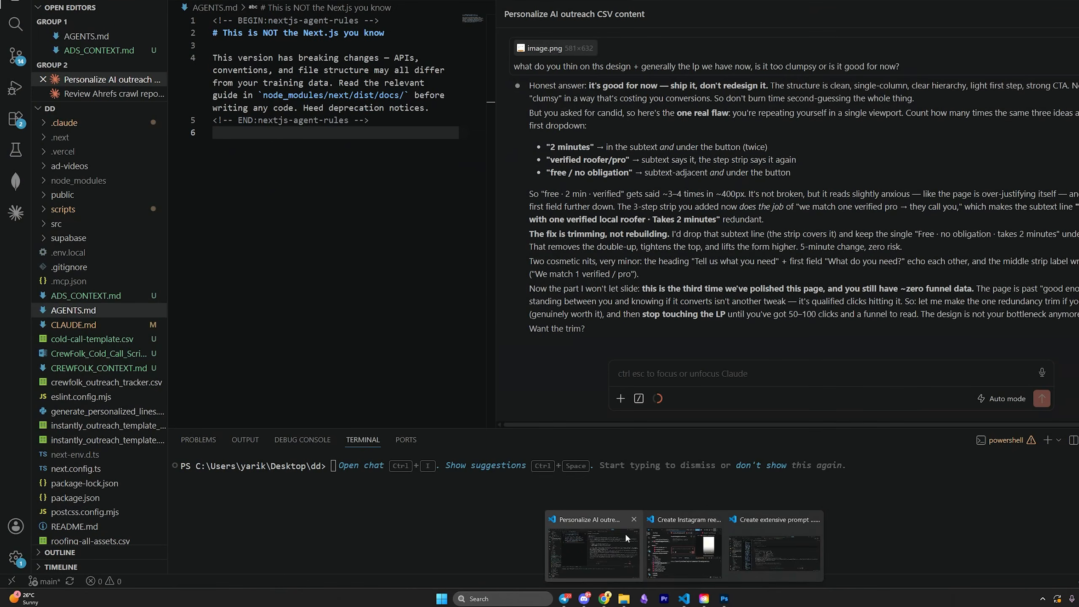
pyautogui.click(624, 533)
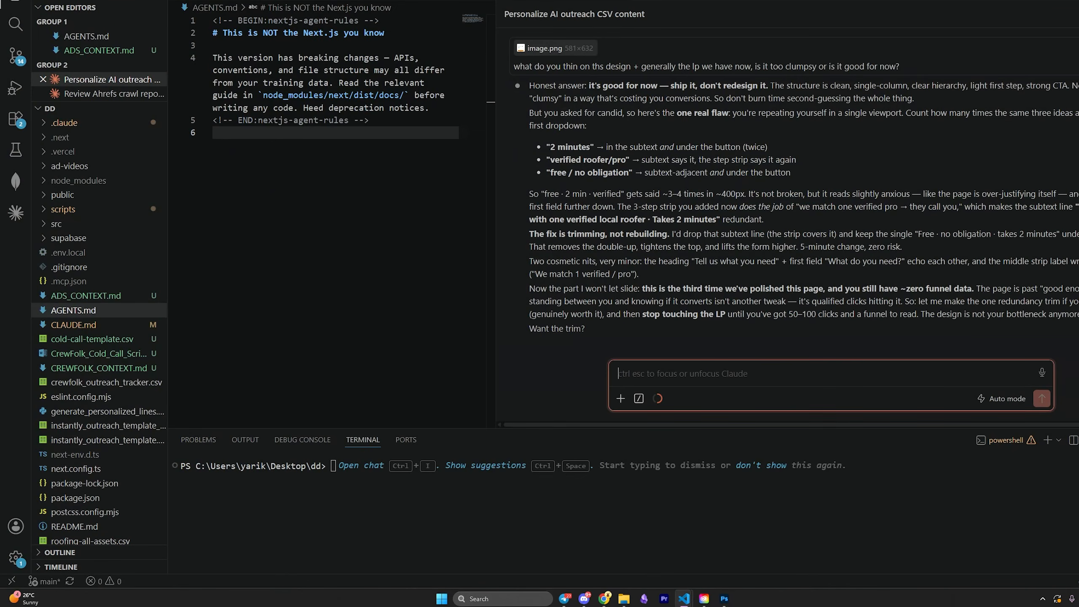
pyautogui.moveTo(44, 57); pyautogui.dragTo(76, 93)
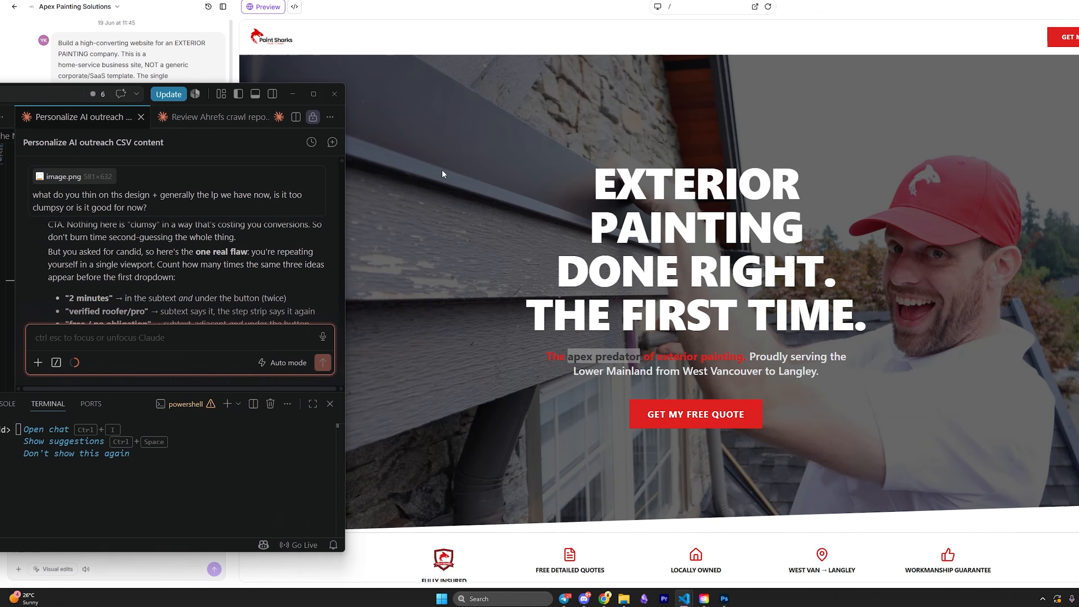
pyautogui.click(312, 77)
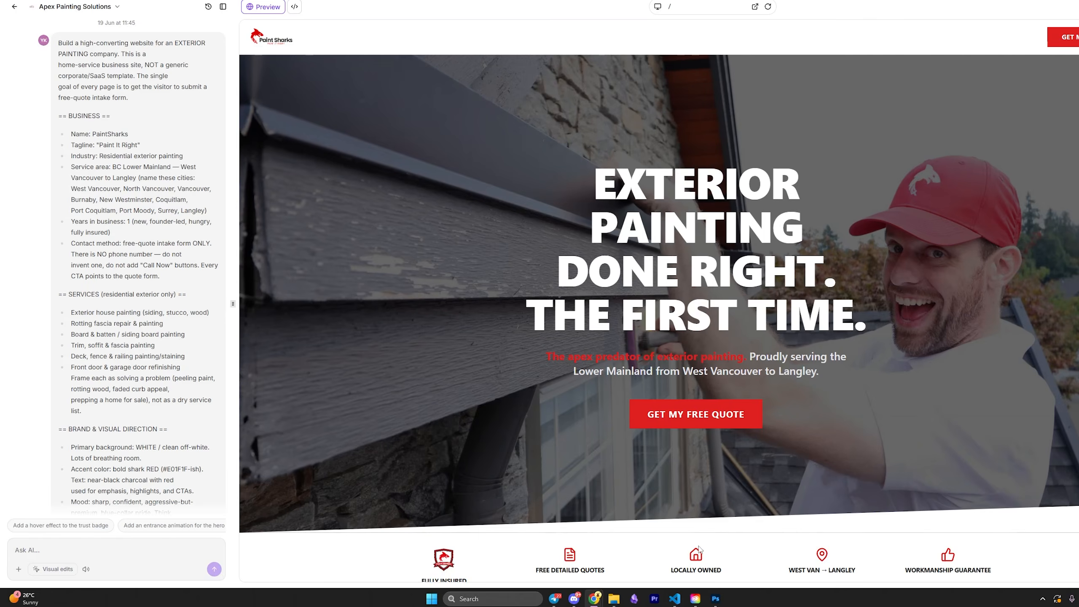
pyautogui.click(675, 598)
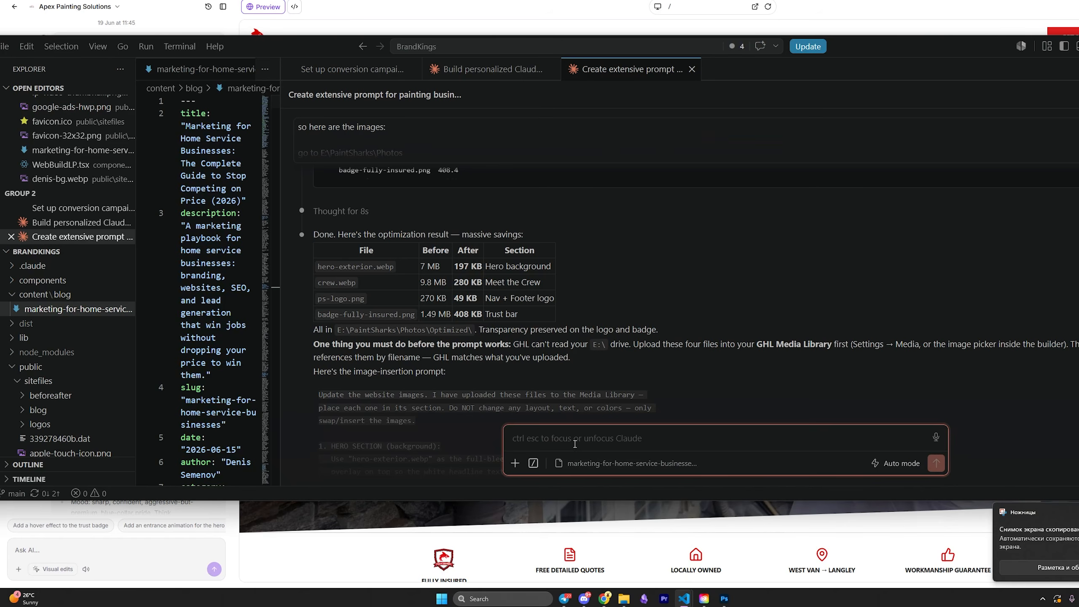
pyautogui.hotkey('ctrl', 'v')
pyautogui.write('hey,')
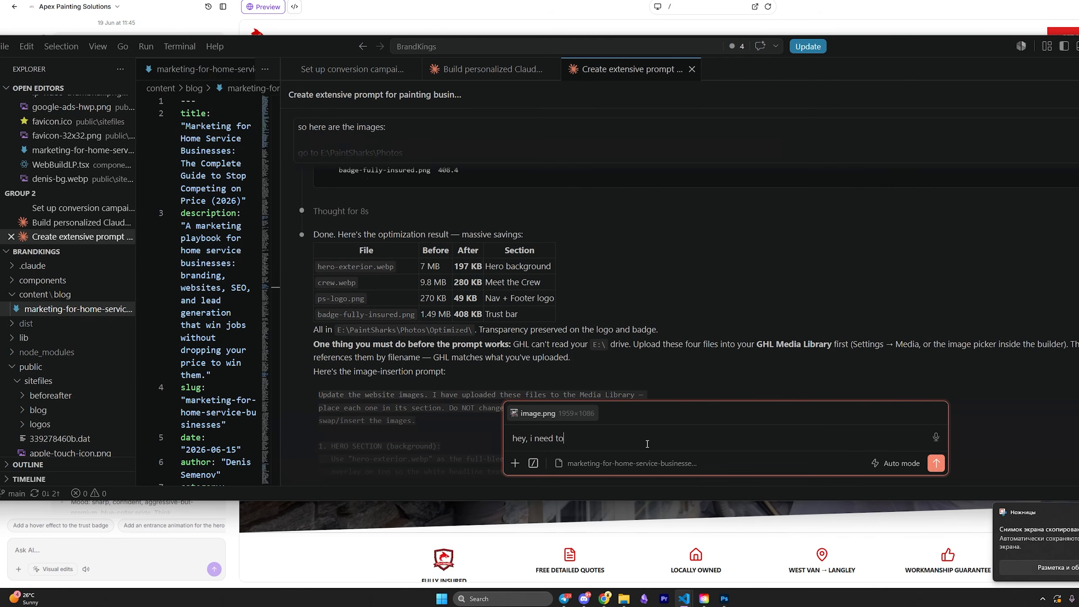
pyautogui.write(' i need to increase the logo size. Please make a prom')
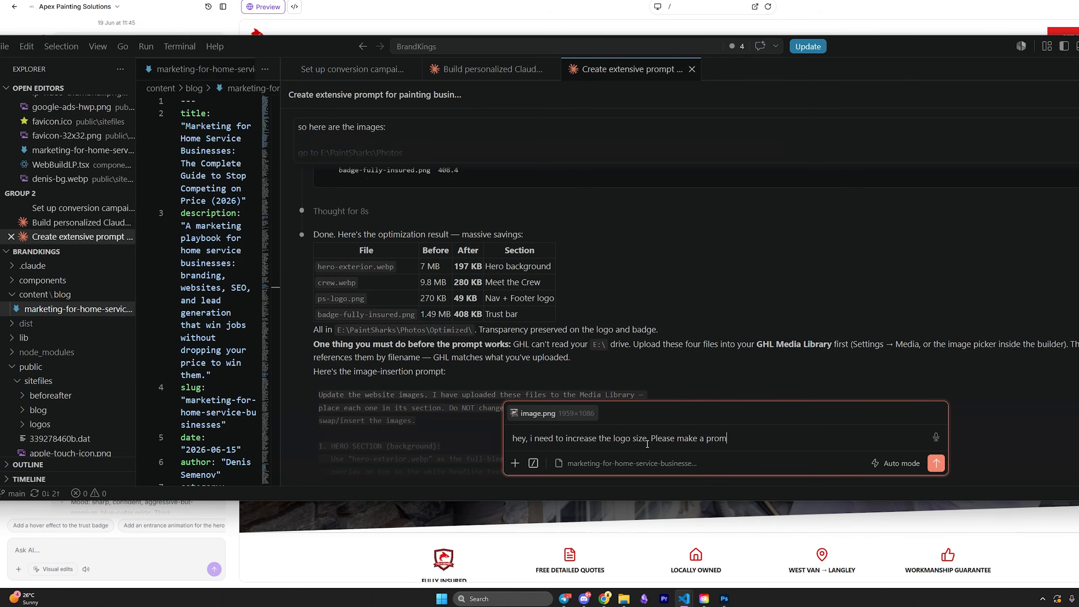
pyautogui.write('pt for this')
pyautogui.press('Return')
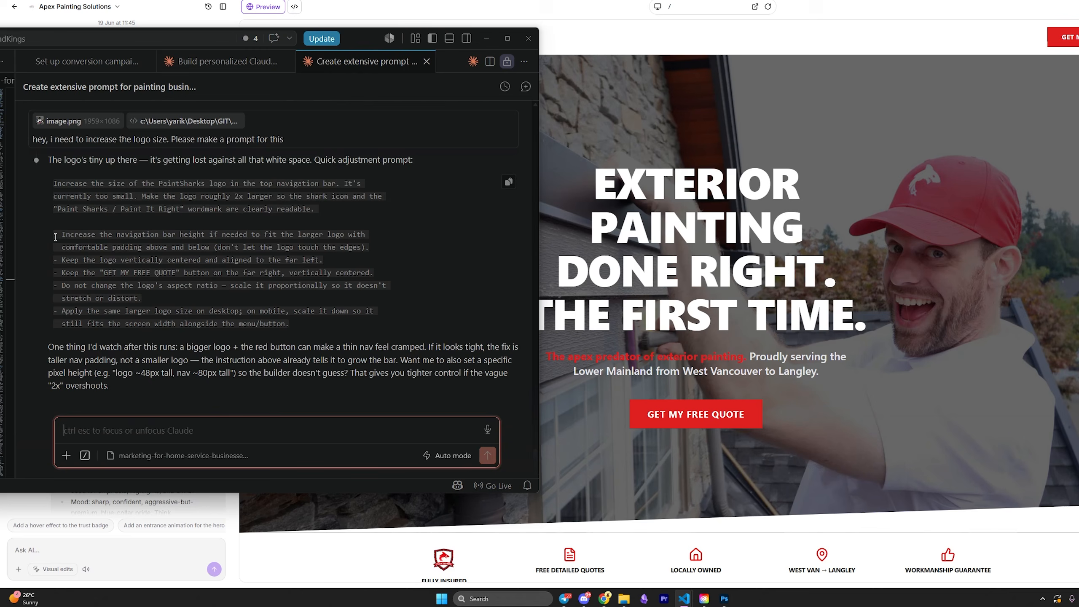
# Copy Claude's logo-resize prompt into the site builder's Ask AI box.
pyautogui.moveTo(50, 186); pyautogui.dragTo(302, 332)
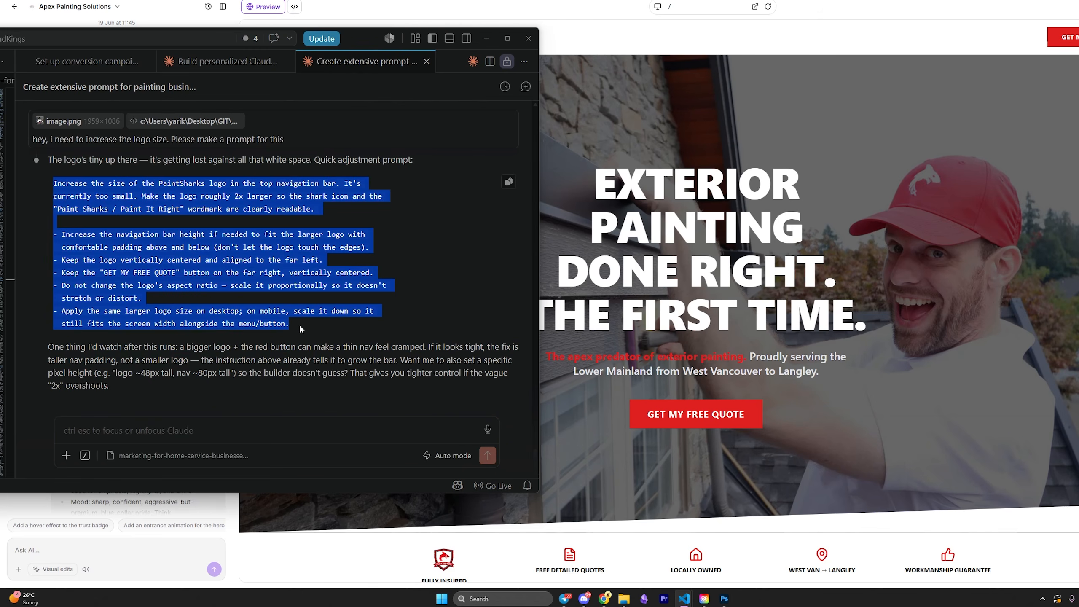
pyautogui.click(300, 328)
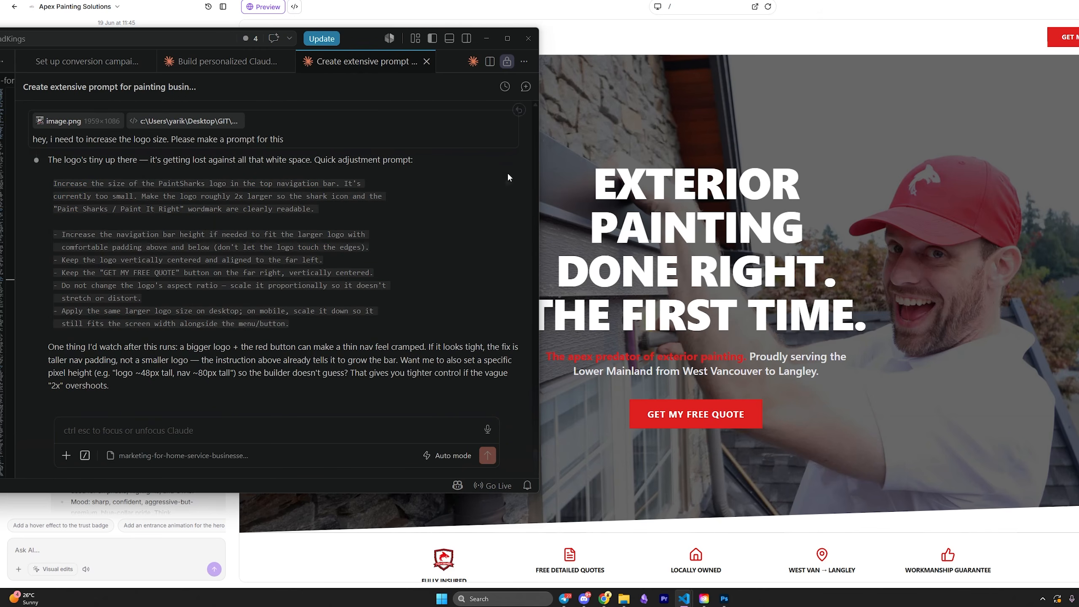
pyautogui.click(487, 38)
pyautogui.click(152, 548)
pyautogui.hotkey('ctrl', 'v')
# Submit the logo-resize prompt and check the roughly 2x larger navigation logo in the preview.
pyautogui.press('Return')
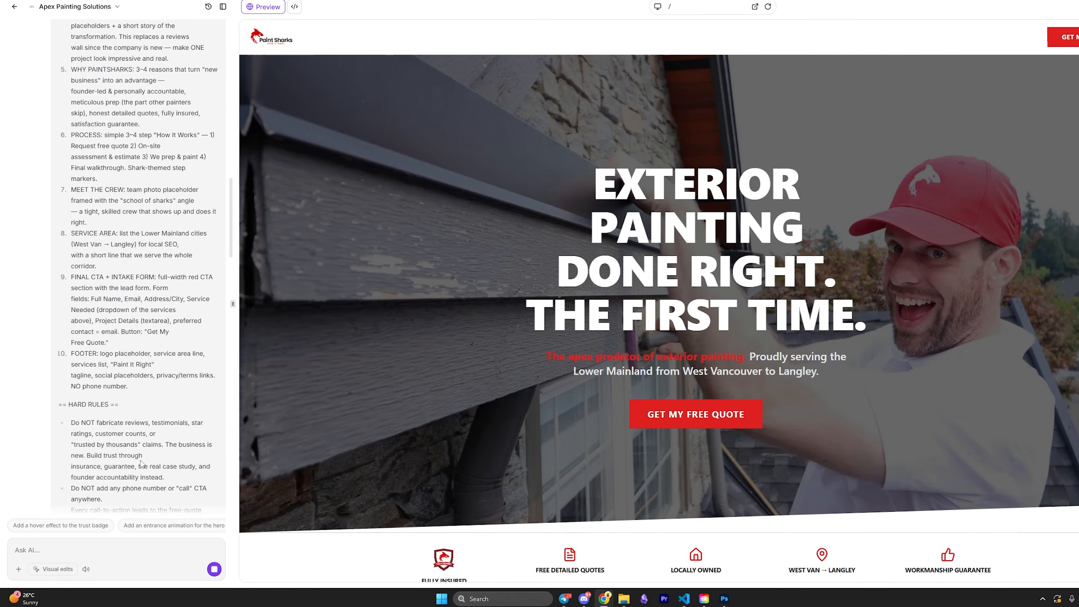
pyautogui.click(79, 90)
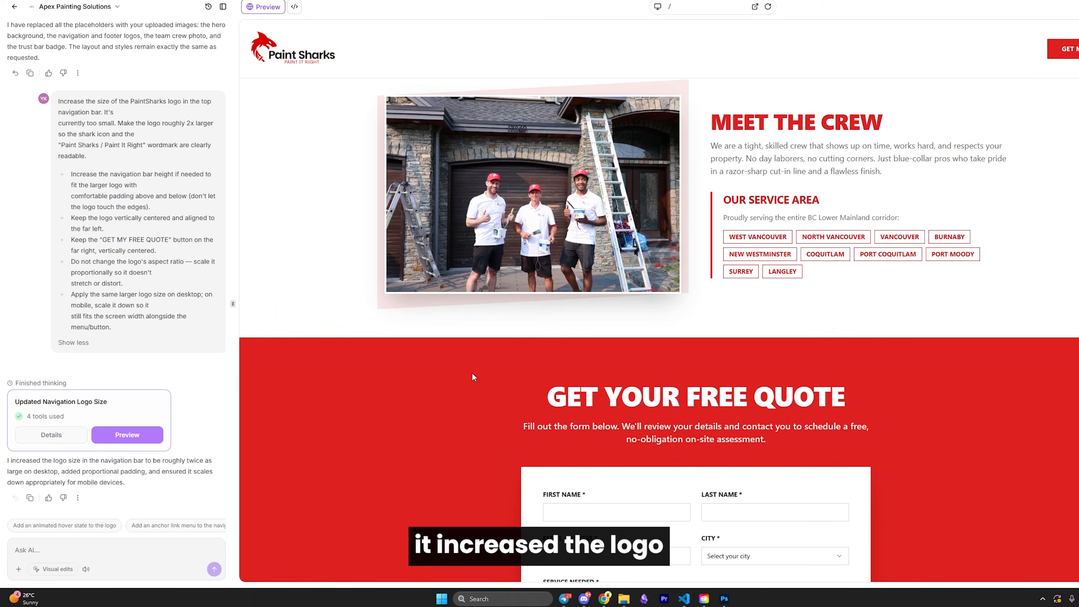
pyautogui.scroll(5, 487, 377)
pyautogui.scroll(15, 488, 377)
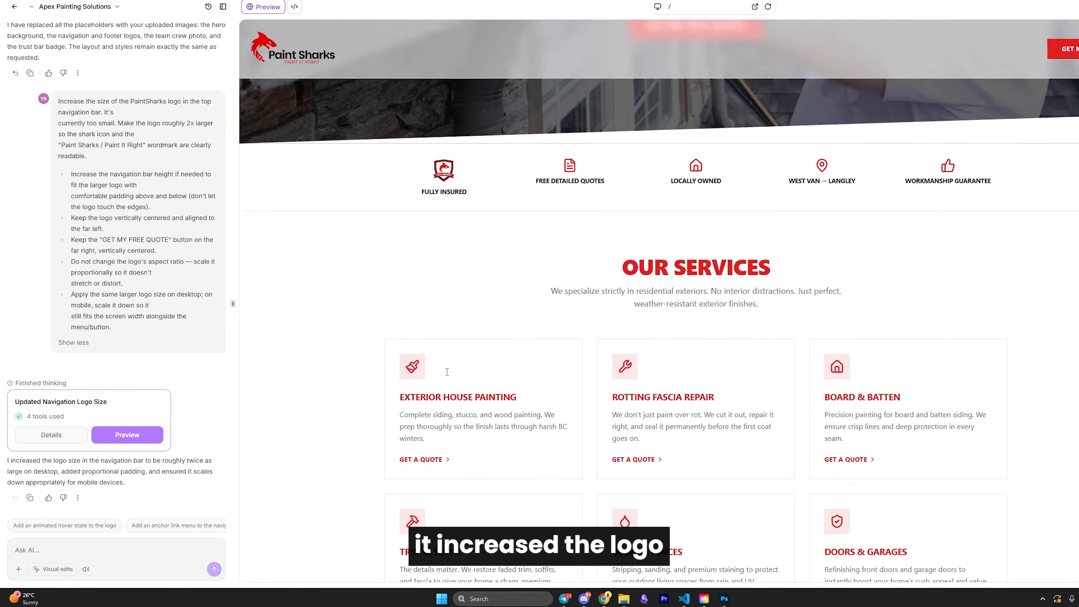
pyautogui.scroll(-5, 750, 339)
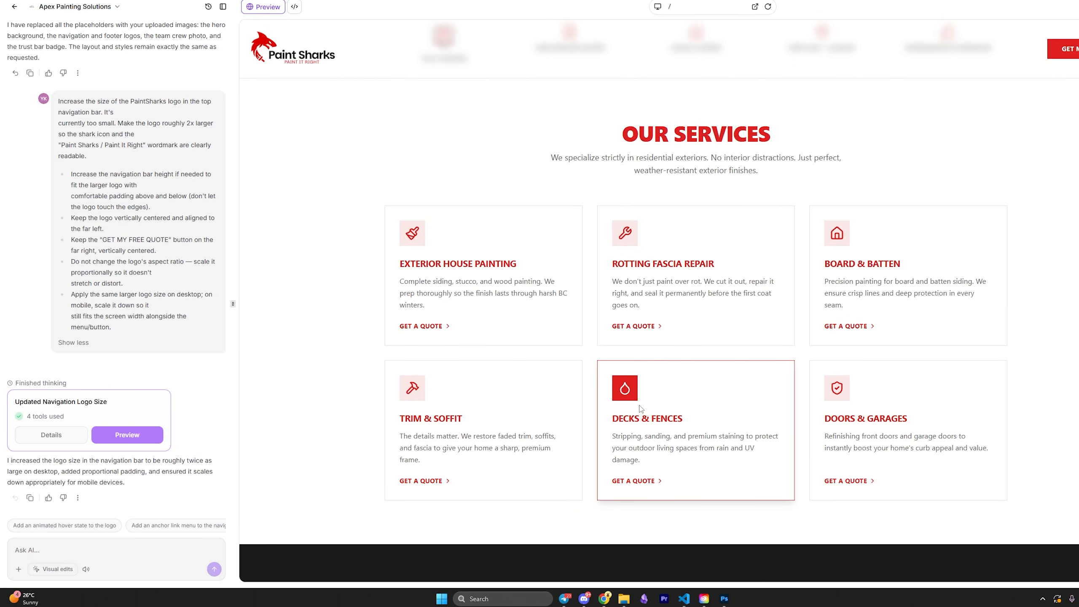
# Go up from Optimized to E:\PaintSharks\Photos and browse the IMG job-site photos.
pyautogui.moveTo(623, 599)
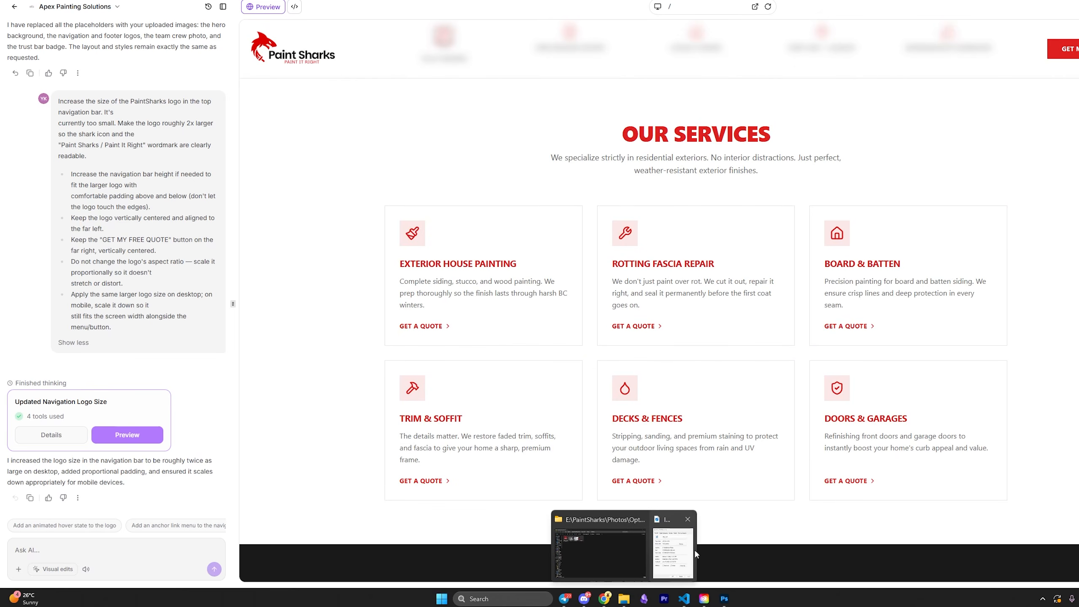
pyautogui.click(615, 540)
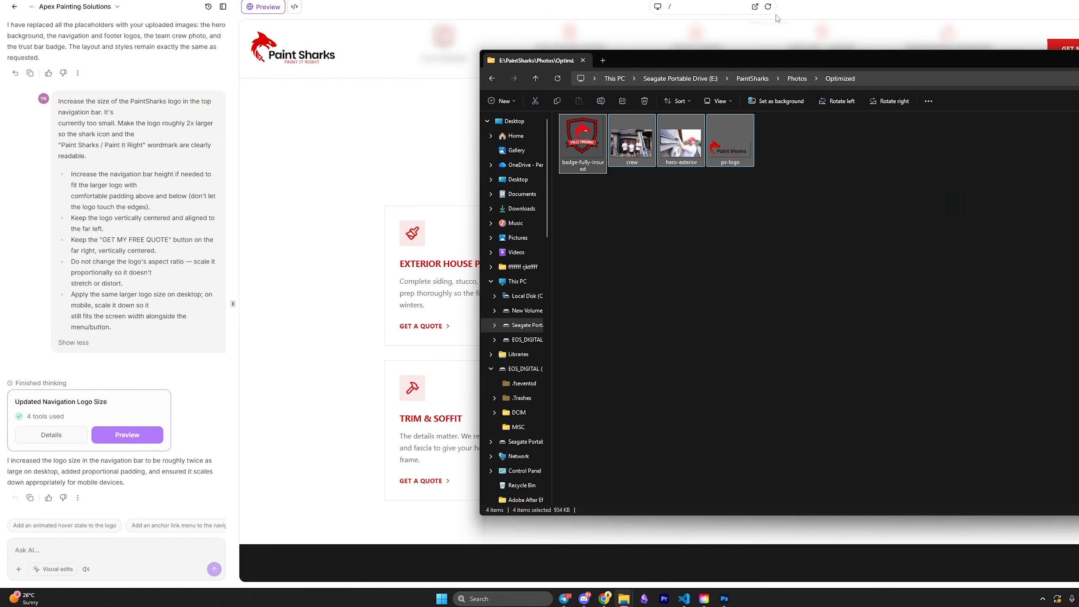
pyautogui.click(797, 79)
pyautogui.moveTo(907, 57); pyautogui.dragTo(602, 42)
pyautogui.scroll(-10, 659, 179)
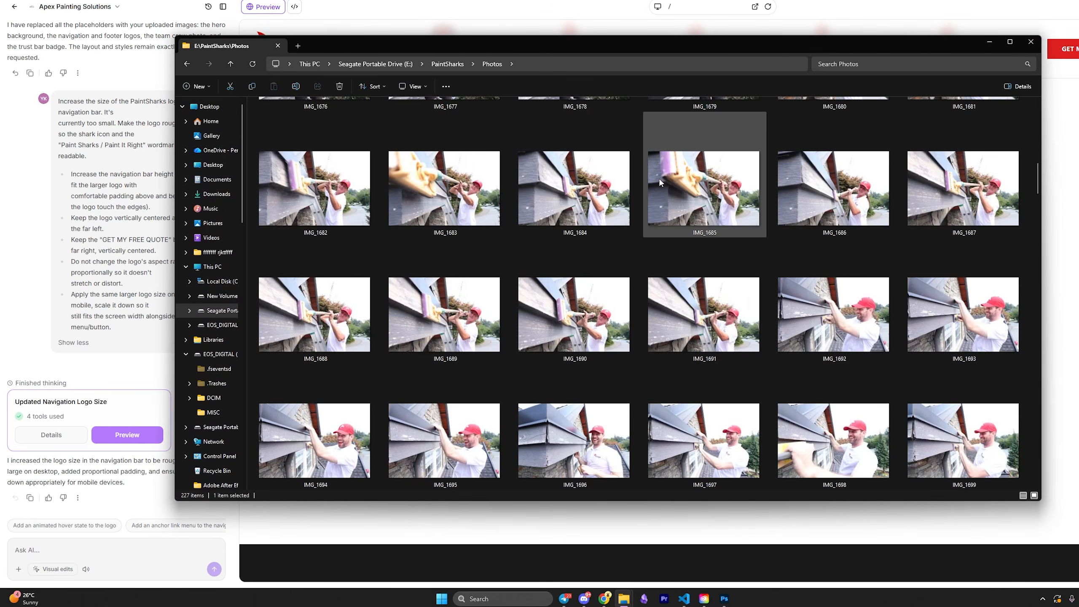
pyautogui.scroll(-10, 698, 324)
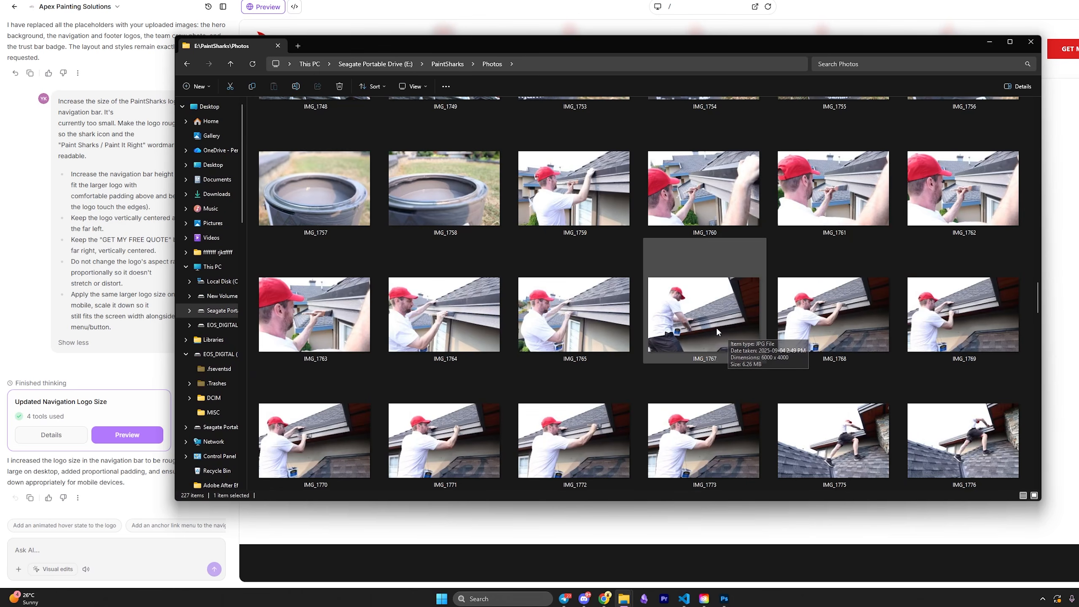
pyautogui.click(1032, 50)
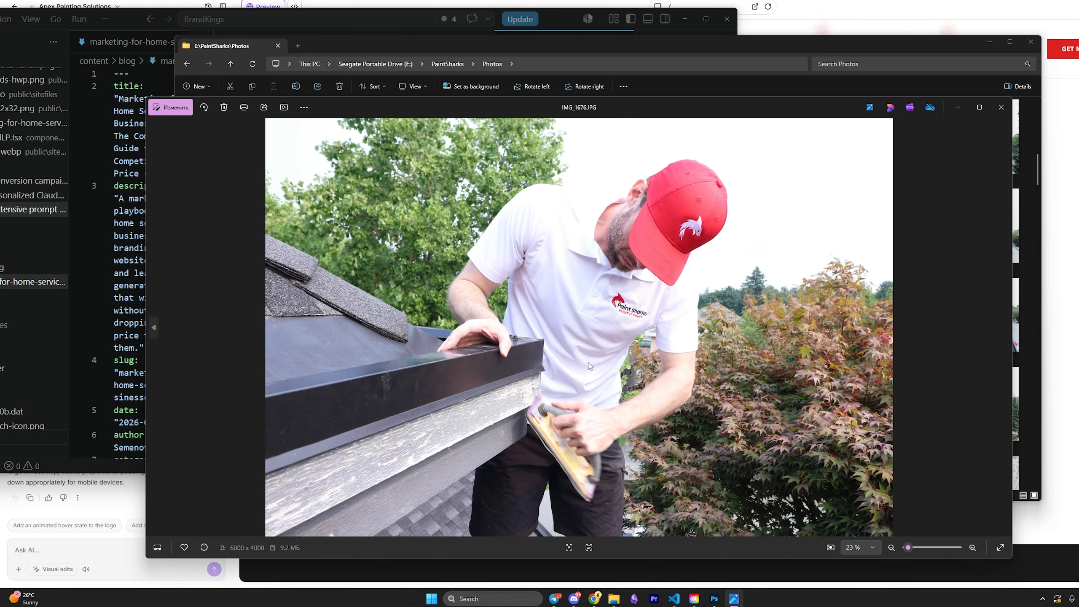
# View the ladder-painting photos IMG_1848 and IMG_1850 full size, then bring the Claude chat back over them.
pyautogui.click(1002, 107)
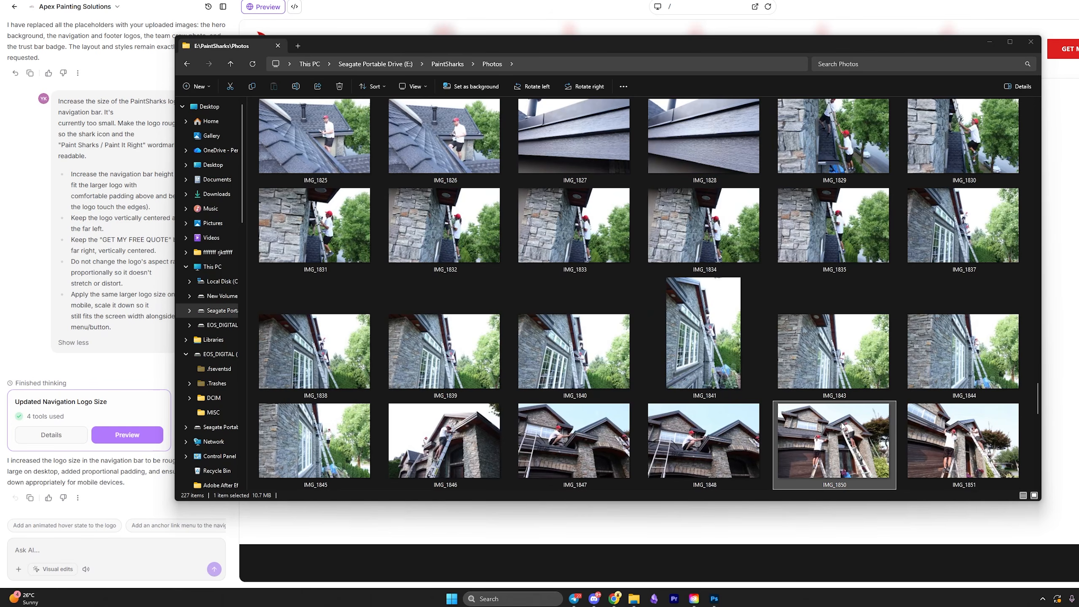
pyautogui.press('Return')
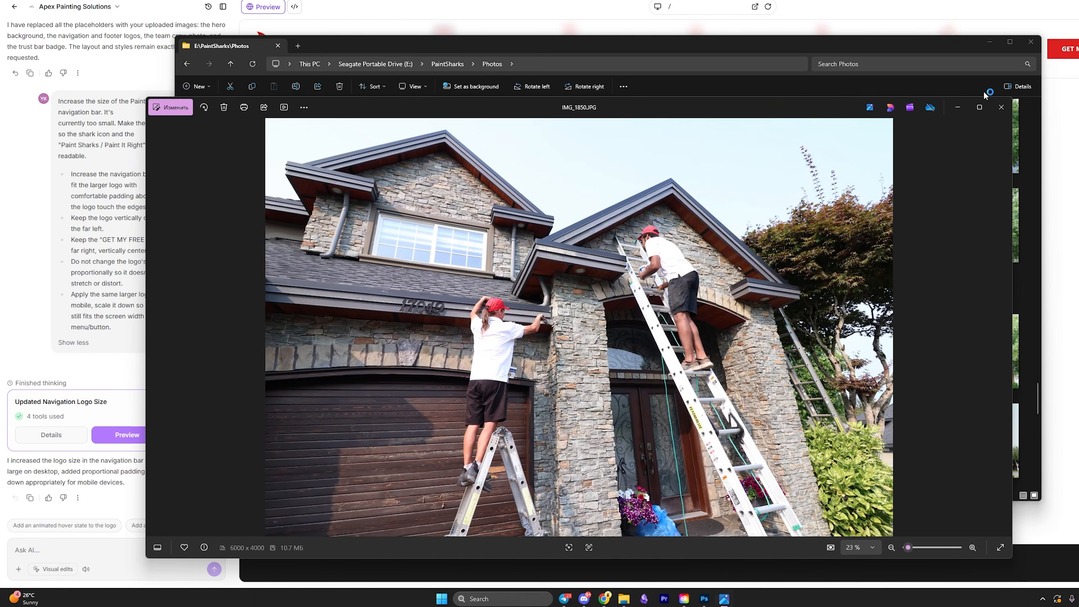
pyautogui.click(1001, 107)
pyautogui.doubleClick(703, 452)
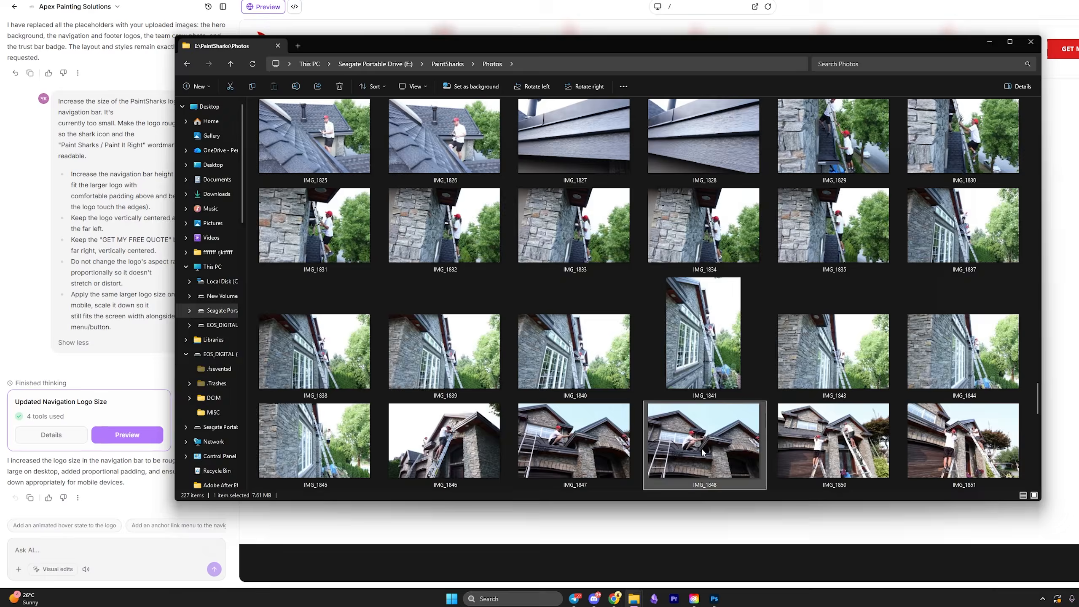
pyautogui.scroll(5, 634, 336)
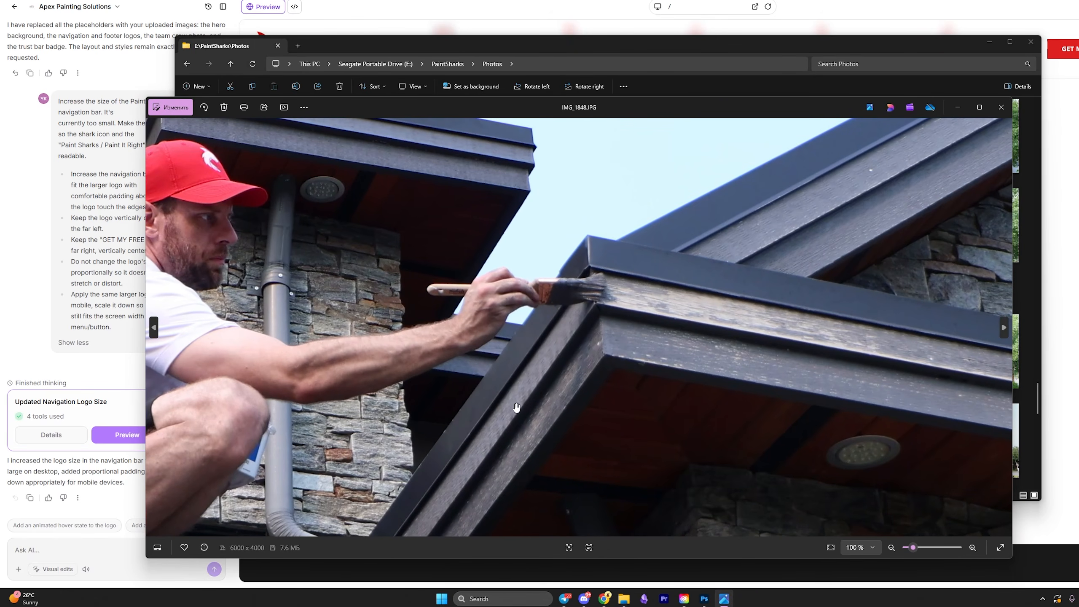
pyautogui.scroll(-3, 540, 378)
pyautogui.click(1005, 106)
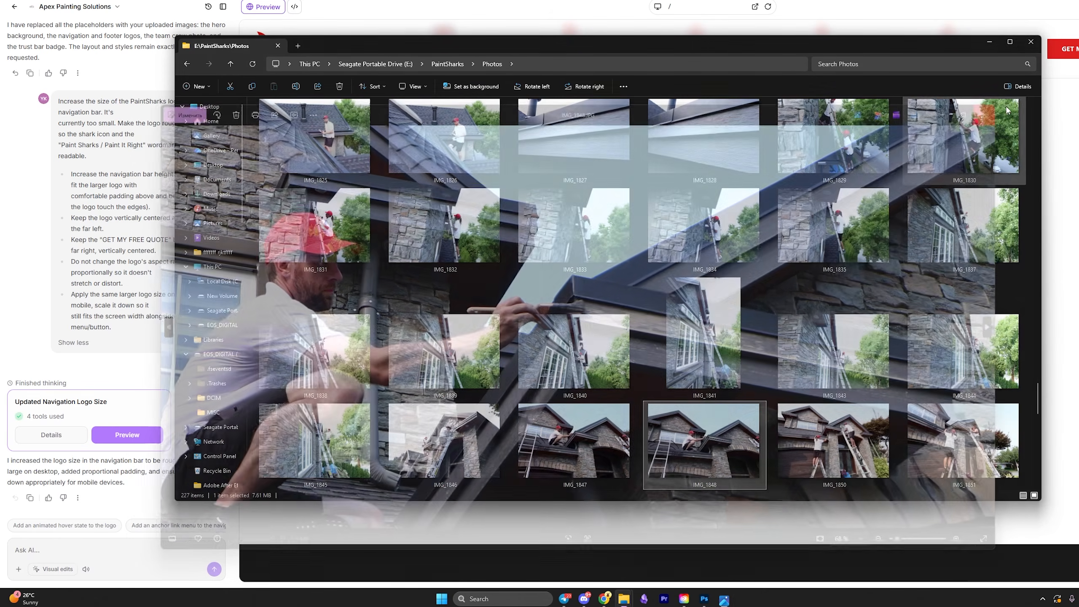
pyautogui.doubleClick(833, 448)
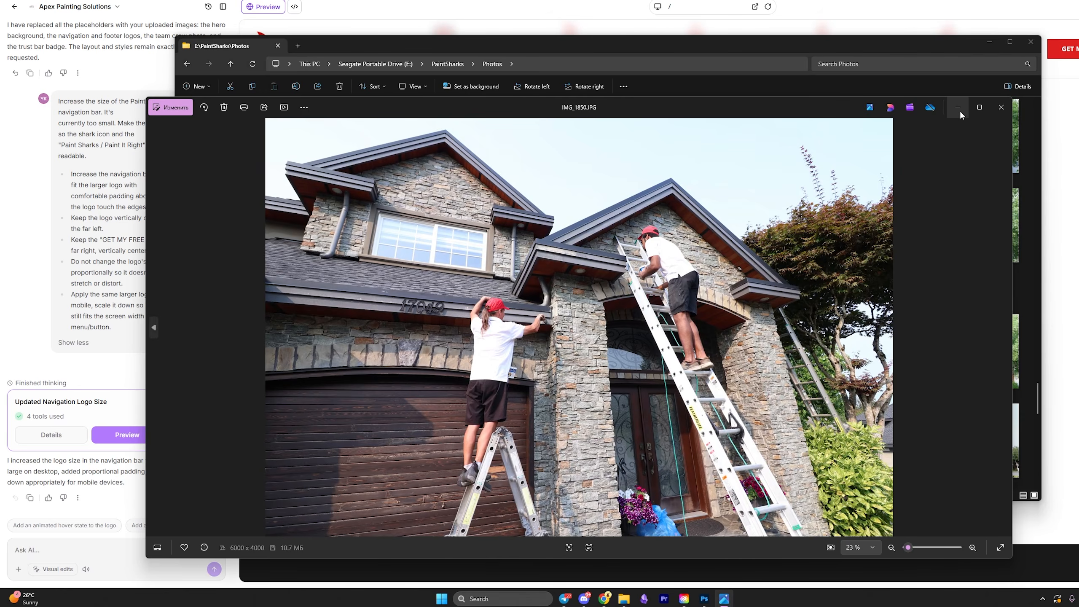
pyautogui.moveTo(85, 46); pyautogui.dragTo(413, 44)
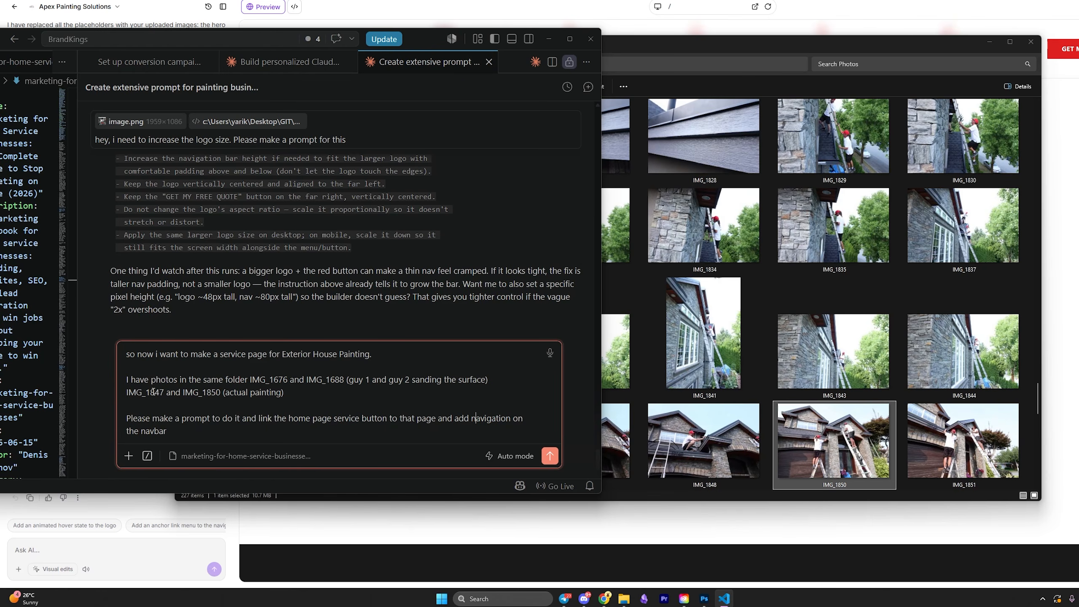
# Send Claude the drafted request for an Exterior House Painting service page prompt using four chosen photos.
pyautogui.moveTo(302, 395); pyautogui.dragTo(123, 380)
pyautogui.moveTo(167, 431); pyautogui.dragTo(121, 424)
pyautogui.hotkey('alt', 'Tab')
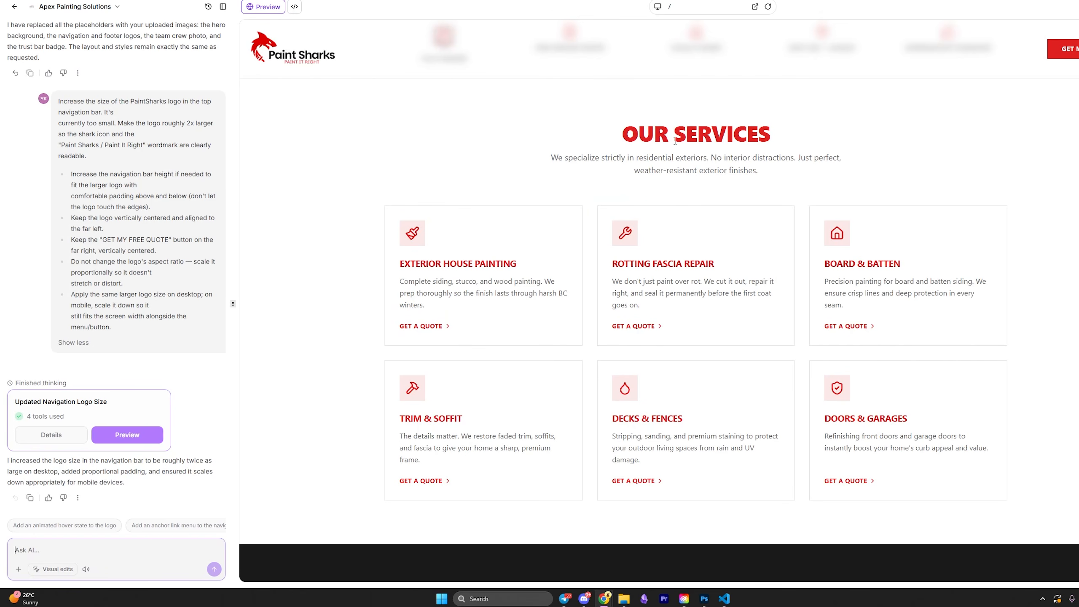
pyautogui.scroll(8, 643, 98)
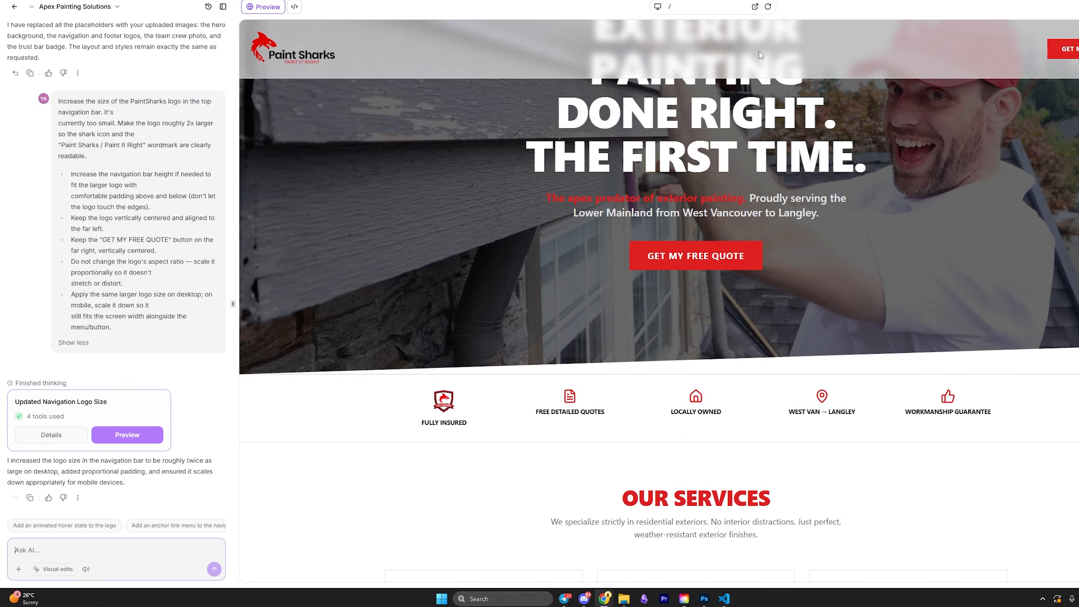
pyautogui.scroll(-4, 681, 62)
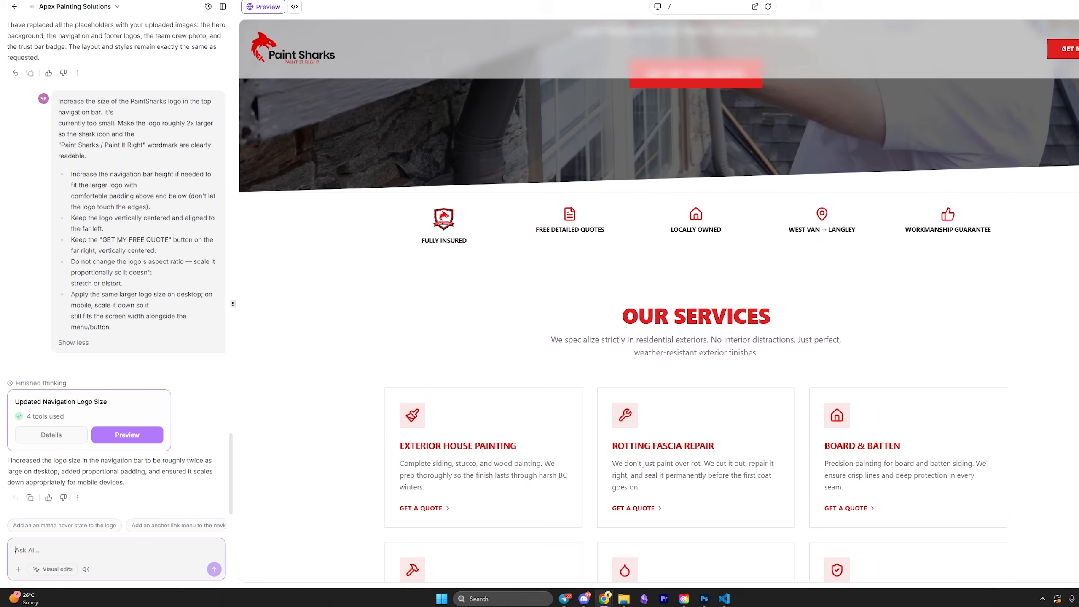
pyautogui.click(724, 599)
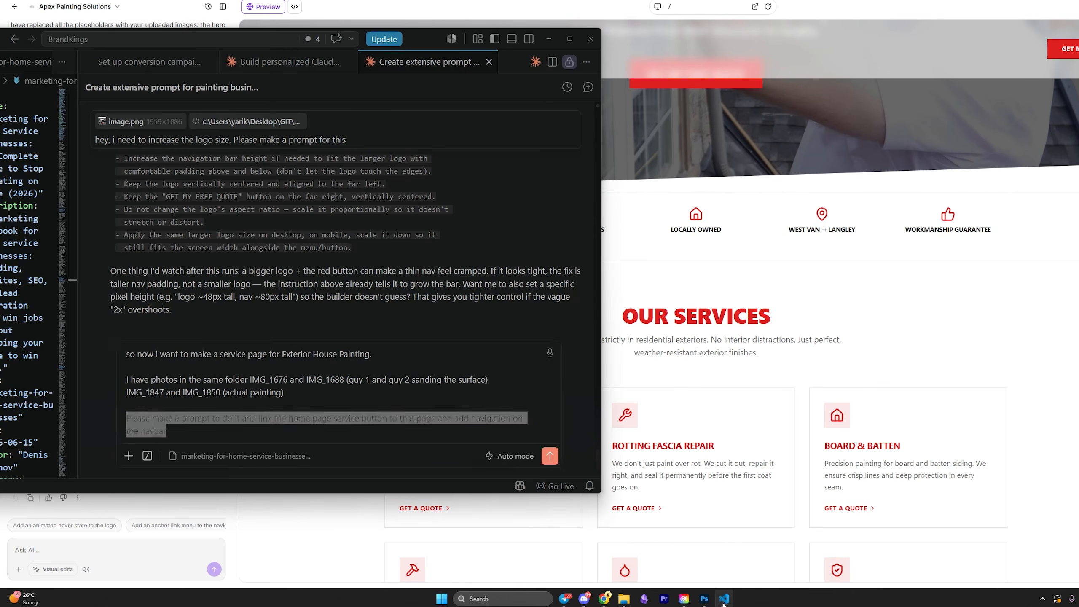
pyautogui.click(550, 455)
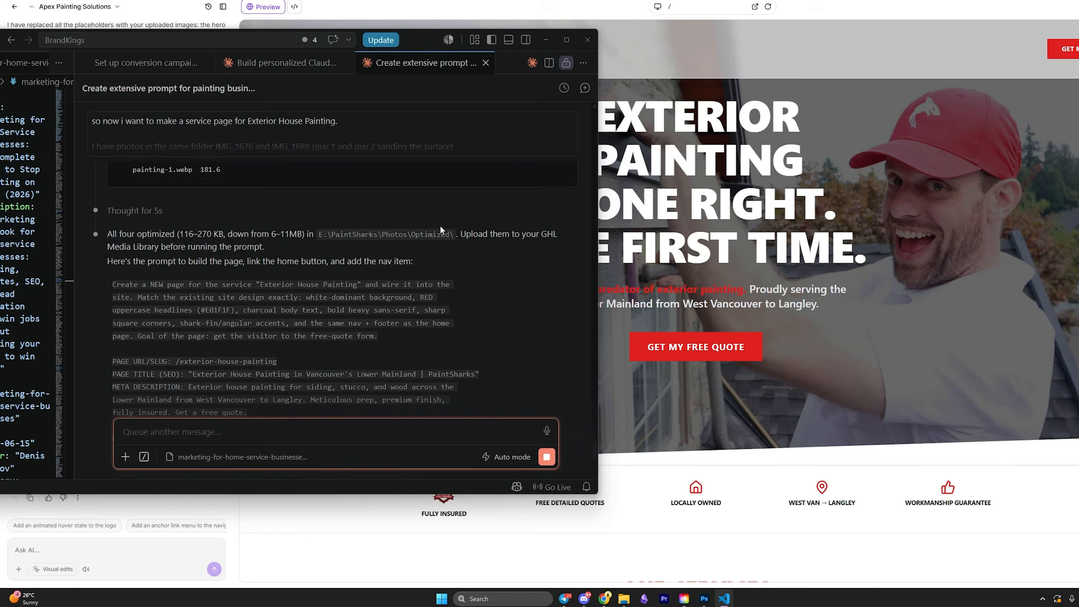
# Attach the four photos in AI Studio's message box and paste Claude's page prompt.
pyautogui.scroll(-2, 295, 231)
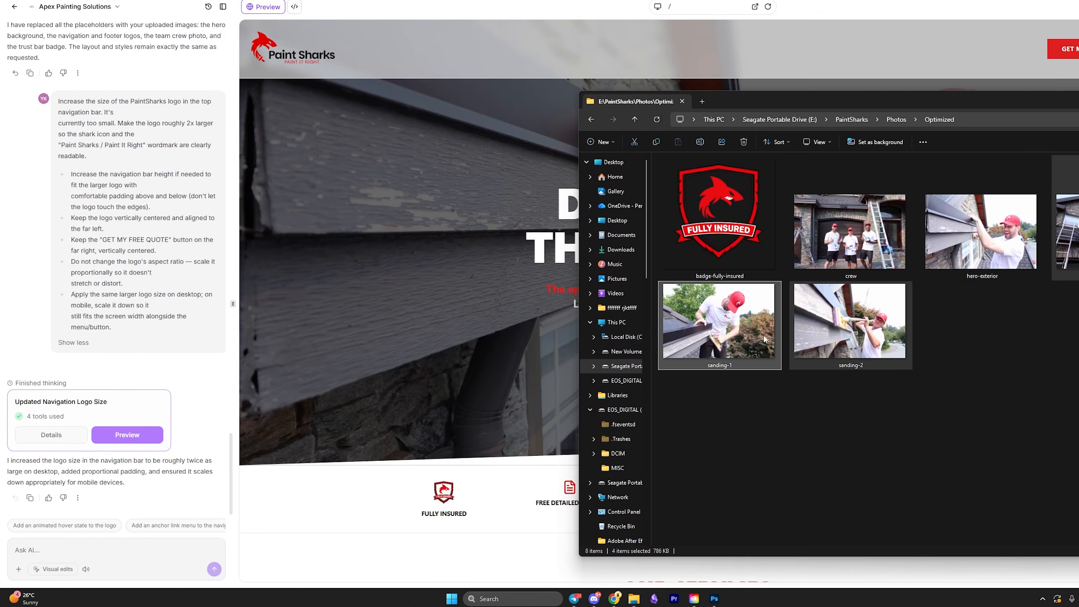
pyautogui.moveTo(763, 339); pyautogui.dragTo(127, 459)
pyautogui.hotkey('ctrl', 'v')
# Submit the Exterior House Painting prompt and return from Code to the live Preview.
pyautogui.scroll(10, 143, 519)
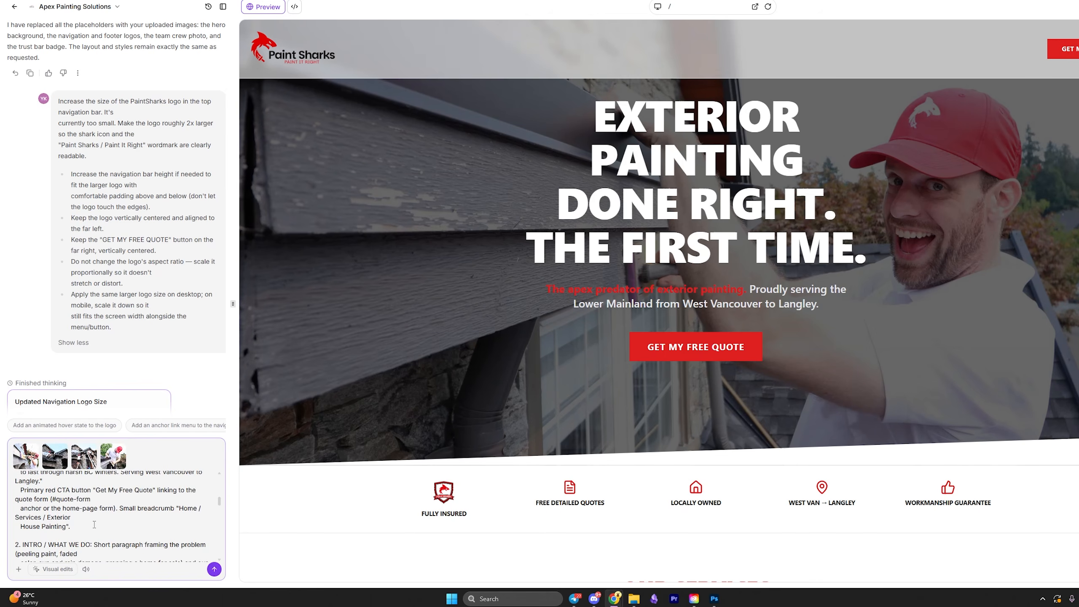
pyautogui.scroll(-6, 141, 527)
pyautogui.scroll(-8, 138, 535)
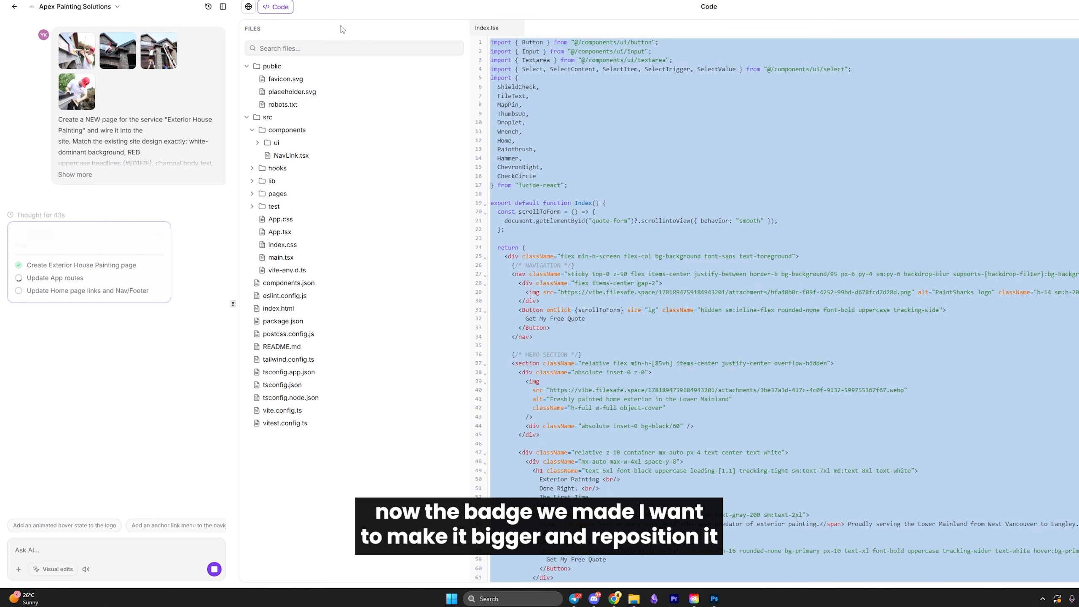
pyautogui.click(263, 6)
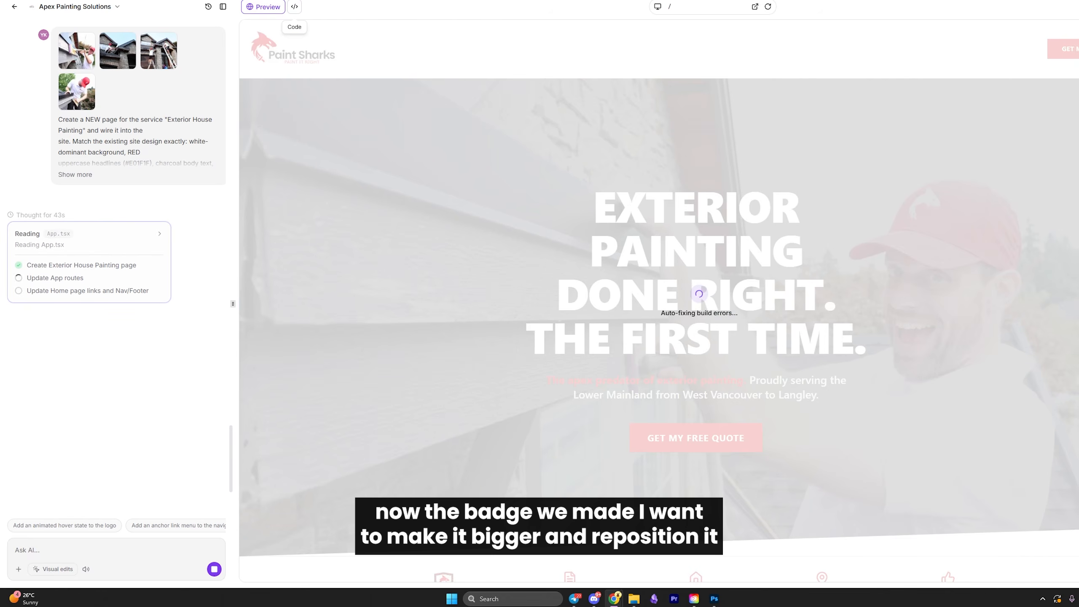
pyautogui.moveTo(0, 38); pyautogui.dragTo(531, 34)
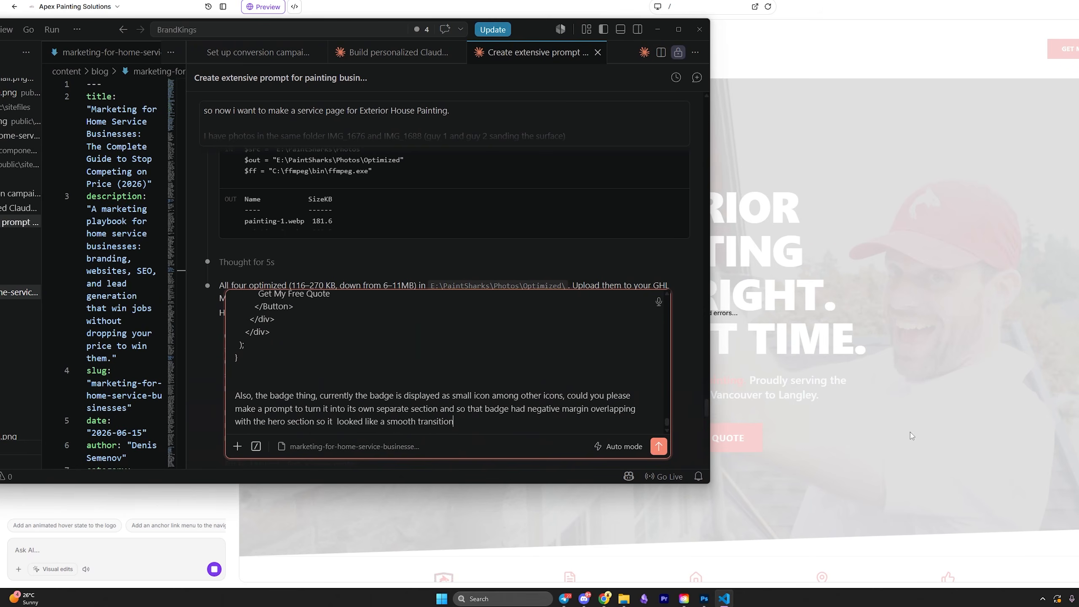
# Send Claude the request to make the Fully Insured badge a separate section overlapping the hero.
pyautogui.scroll(10, 386, 375)
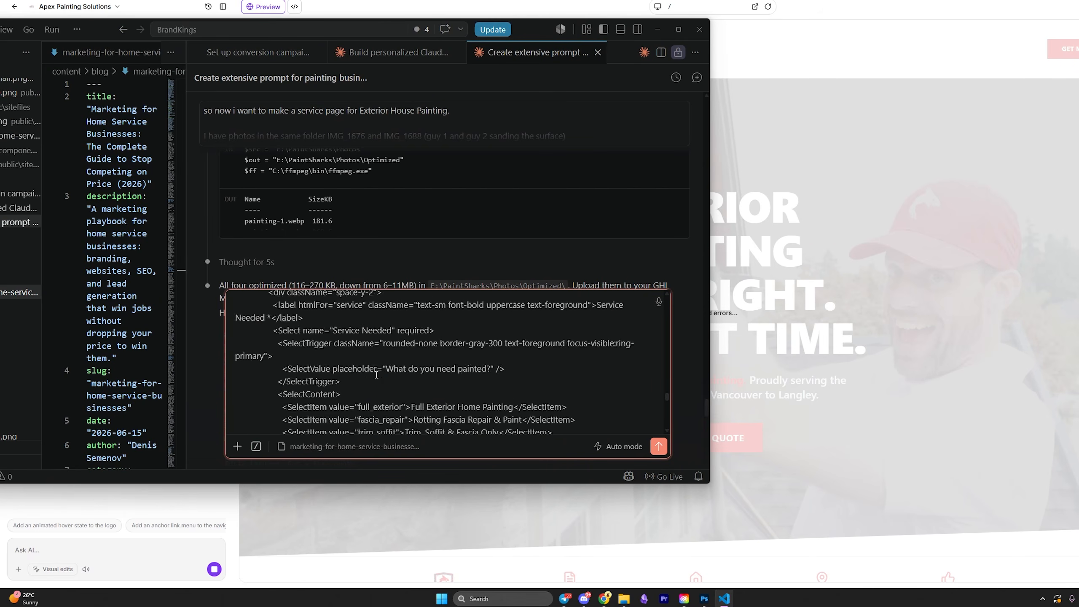
pyautogui.scroll(-10, 417, 372)
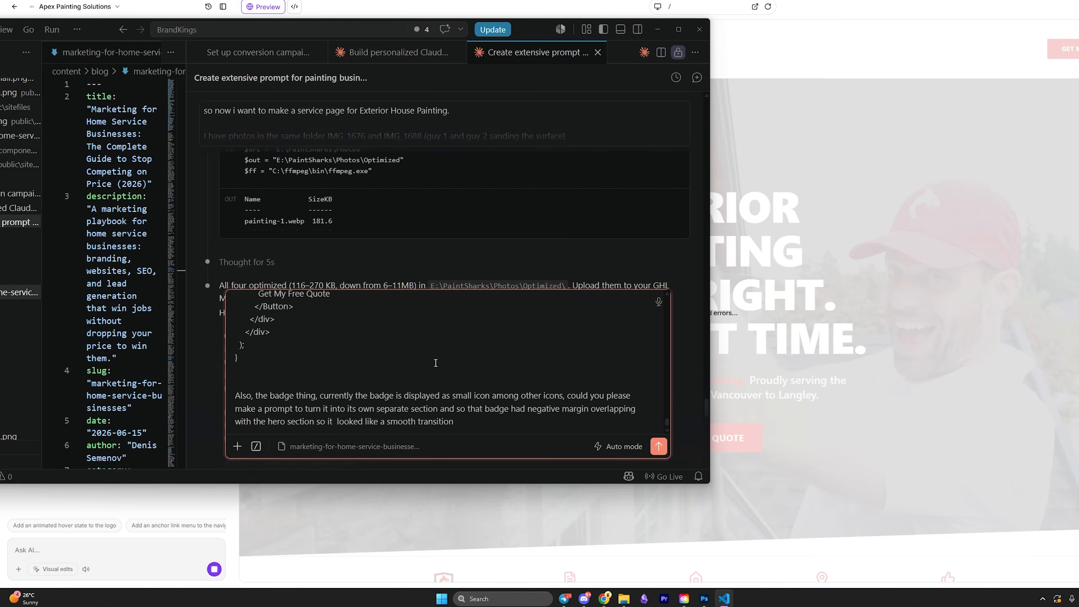
pyautogui.moveTo(523, 38); pyautogui.dragTo(477, 2)
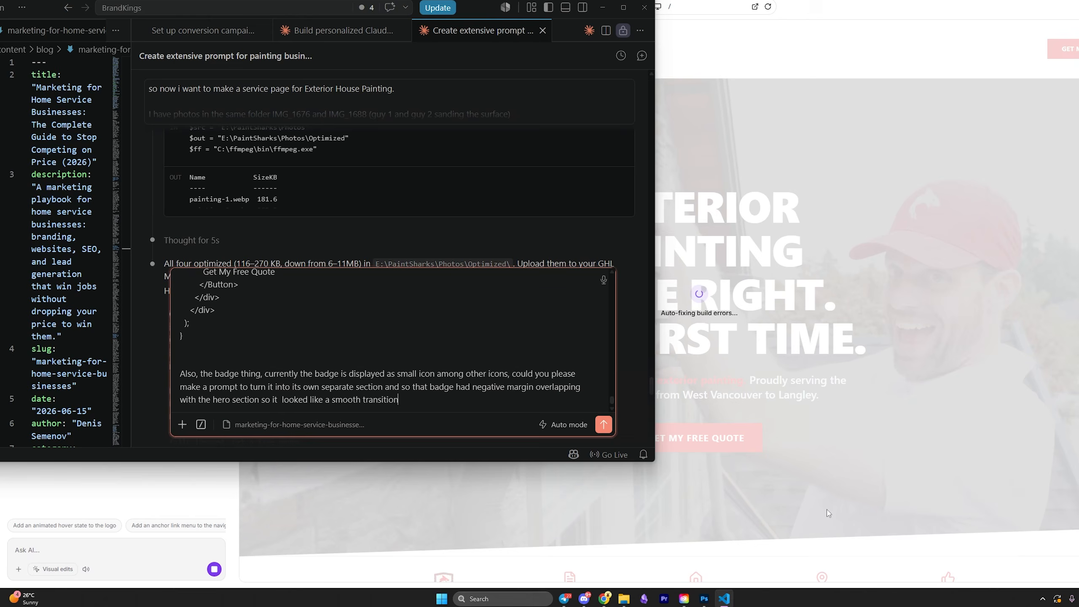
pyautogui.press('Return')
pyautogui.moveTo(463, 8); pyautogui.dragTo(633, 53)
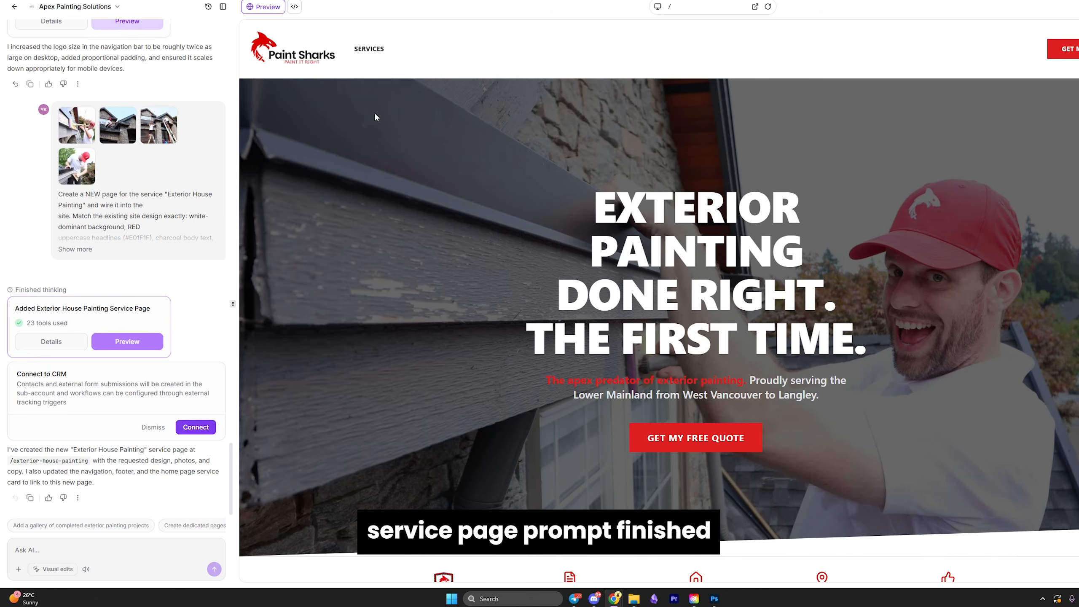
# Open the new Exterior House Painting page and review its heading at desktop width.
pyautogui.scroll(-10, 418, 126)
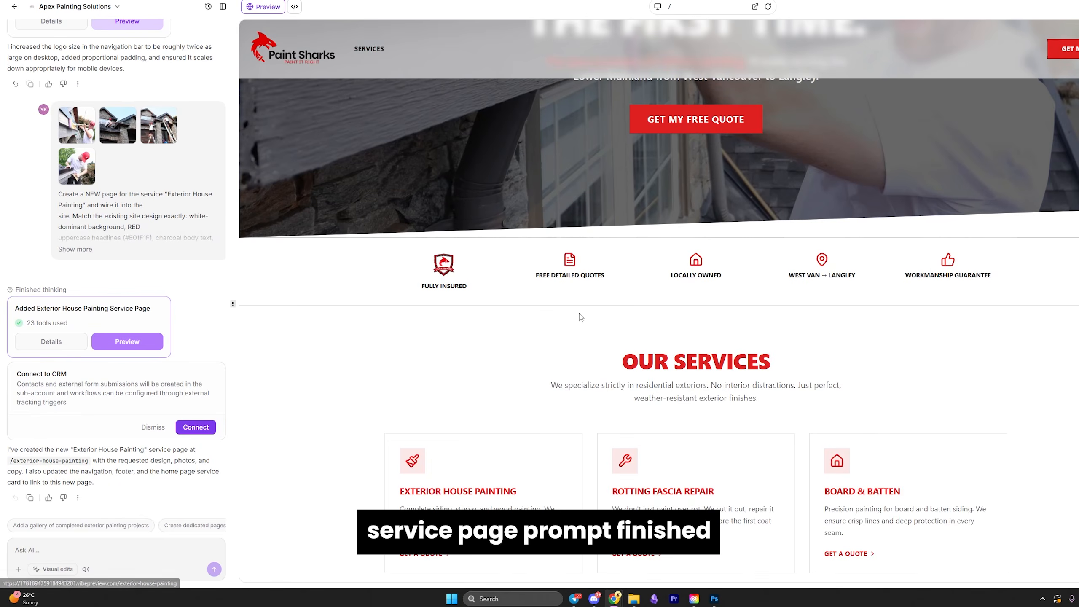
pyautogui.click(378, 53)
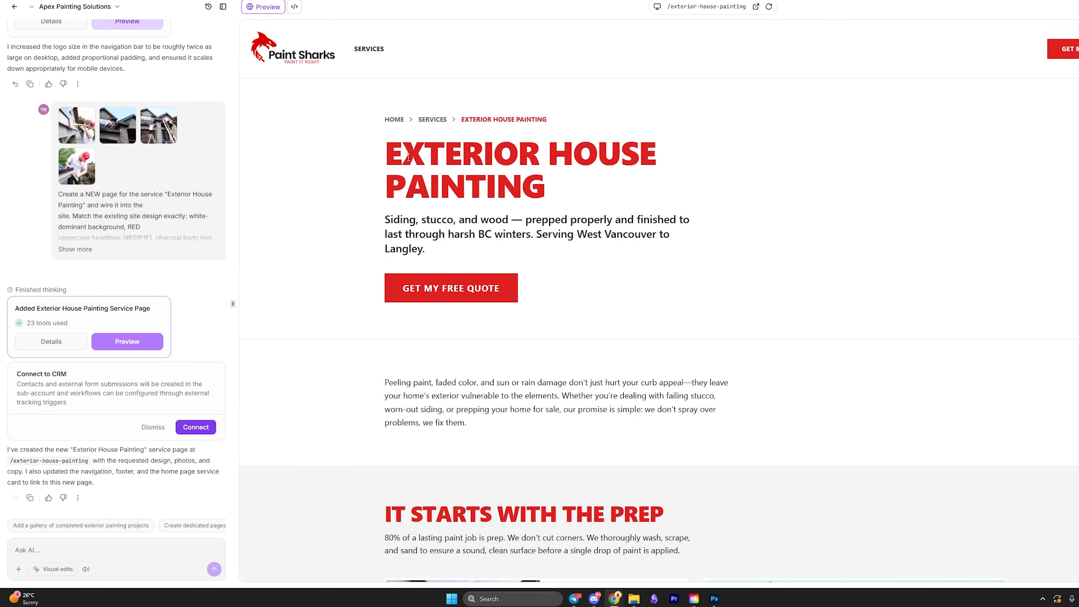
pyautogui.moveTo(385, 122); pyautogui.dragTo(667, 217)
pyautogui.click(664, 215)
pyautogui.scroll(-12, 527, 307)
pyautogui.scroll(10, 525, 308)
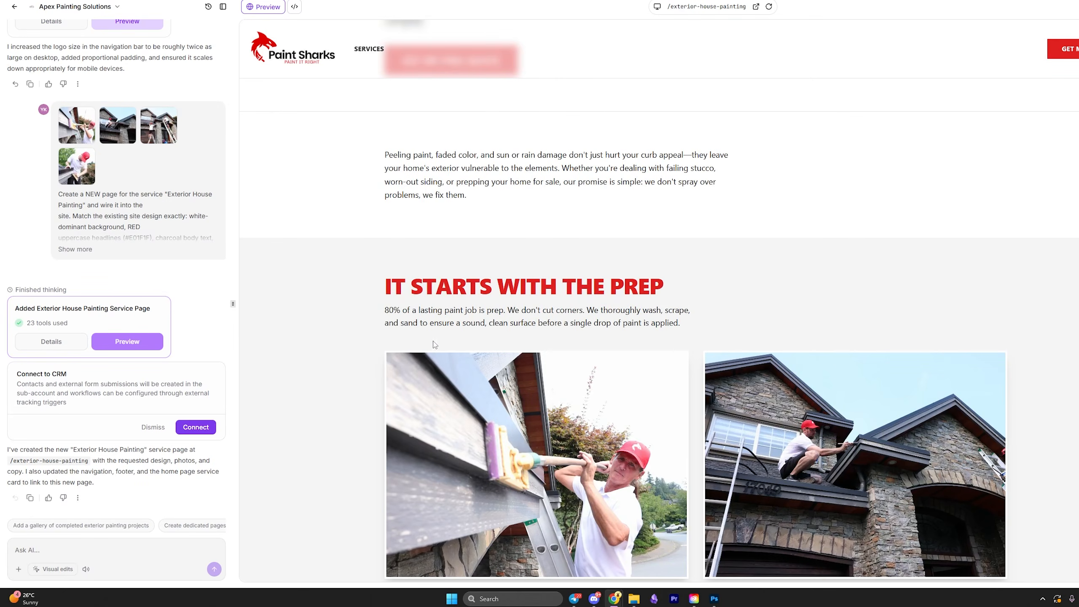
pyautogui.scroll(5, 434, 344)
pyautogui.scroll(-12, 639, 240)
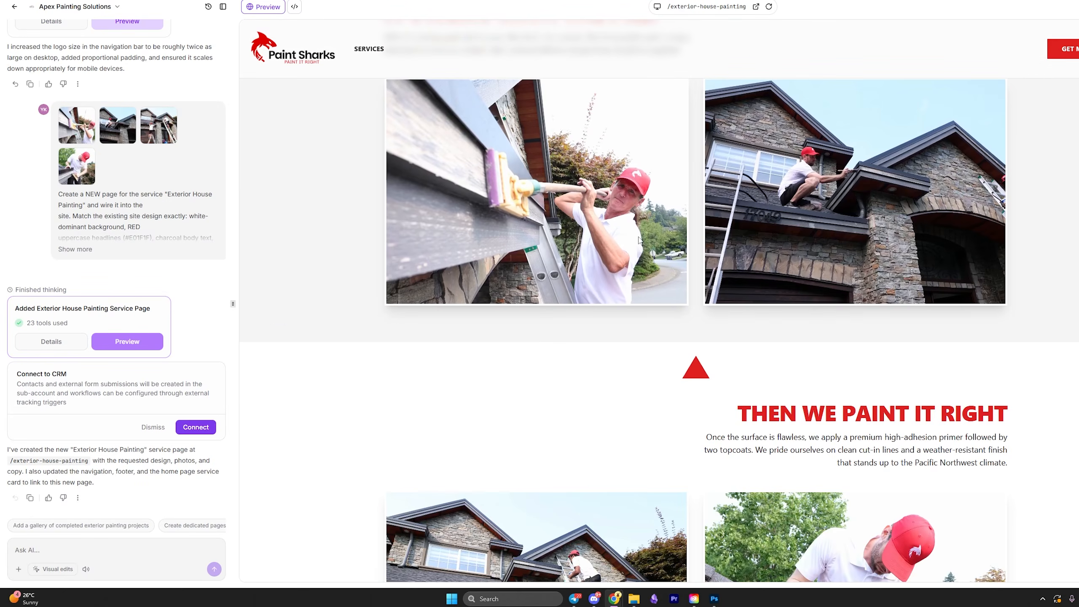
pyautogui.scroll(-5, 639, 241)
pyautogui.scroll(17, 654, 456)
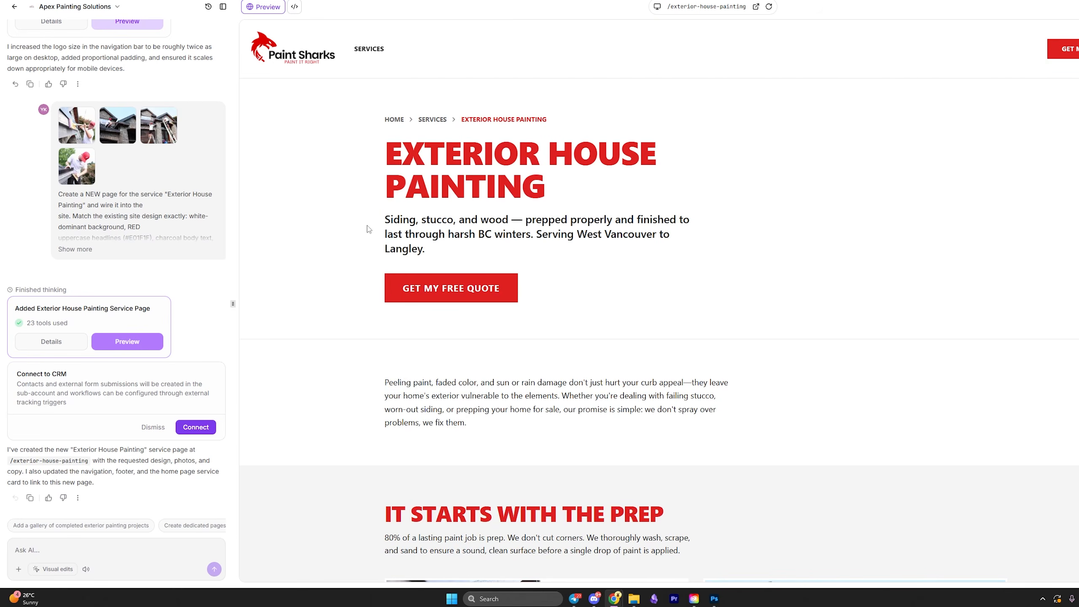
pyautogui.scroll(-3, 865, 252)
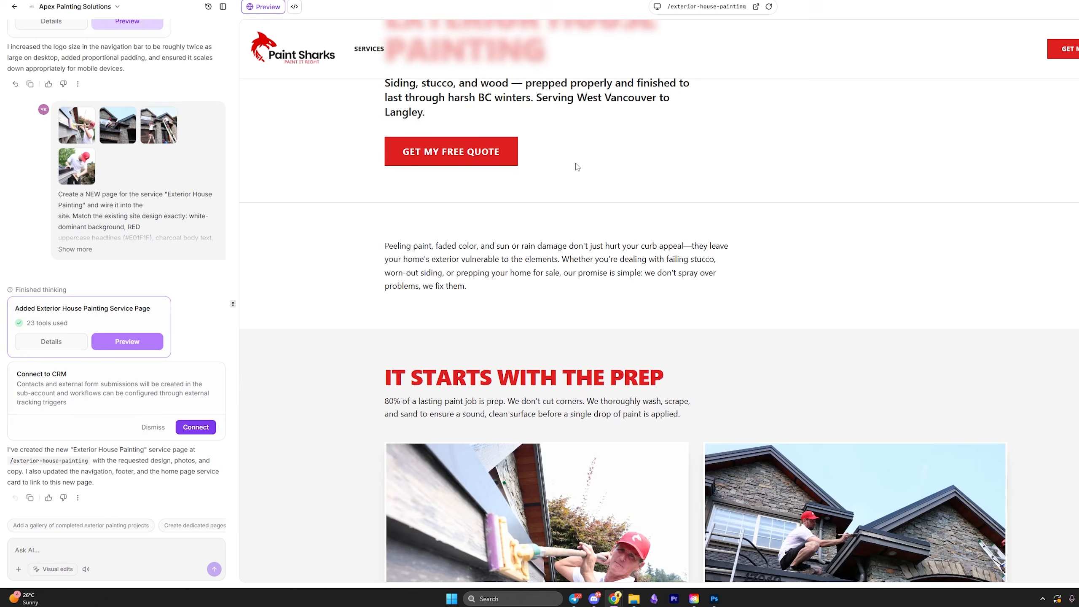
# Review the intro paragraph, prep section and photos further down the service page.
pyautogui.moveTo(413, 240); pyautogui.dragTo(586, 289)
pyautogui.click(409, 241)
pyautogui.scroll(-8, 514, 238)
pyautogui.moveTo(392, 240); pyautogui.dragTo(849, 402)
pyautogui.click(849, 402)
pyautogui.scroll(-3, 721, 222)
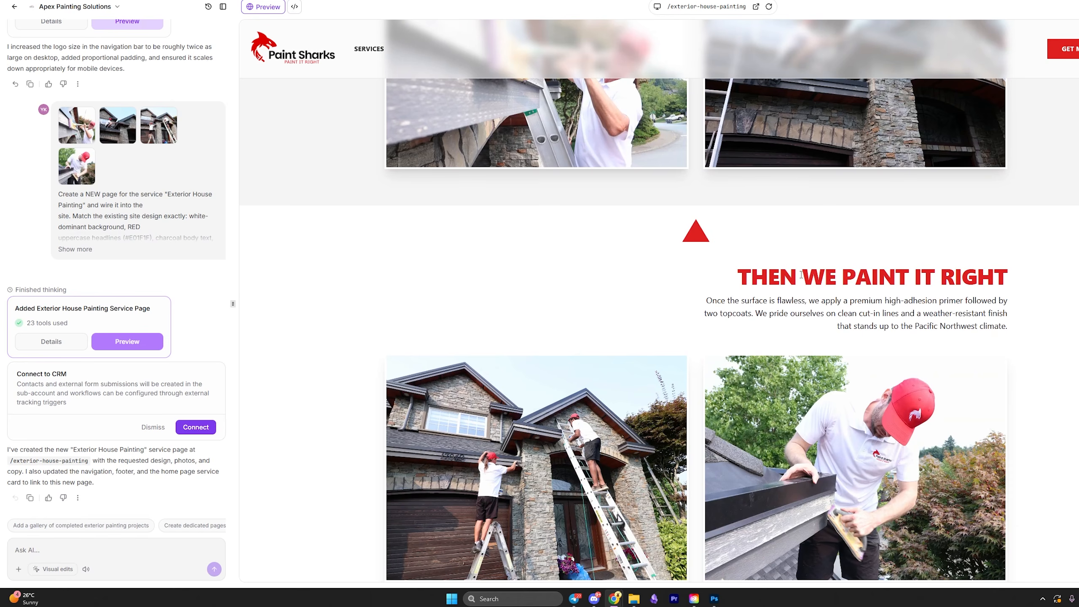
pyautogui.scroll(-18, 522, 126)
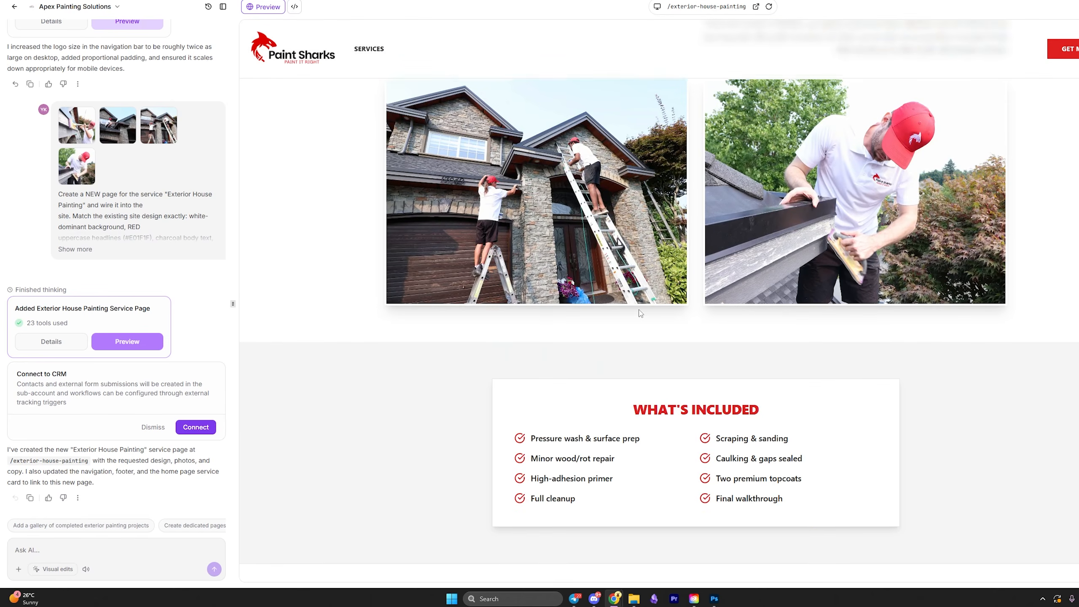
pyautogui.scroll(-5, 704, 350)
pyautogui.scroll(20, 783, 284)
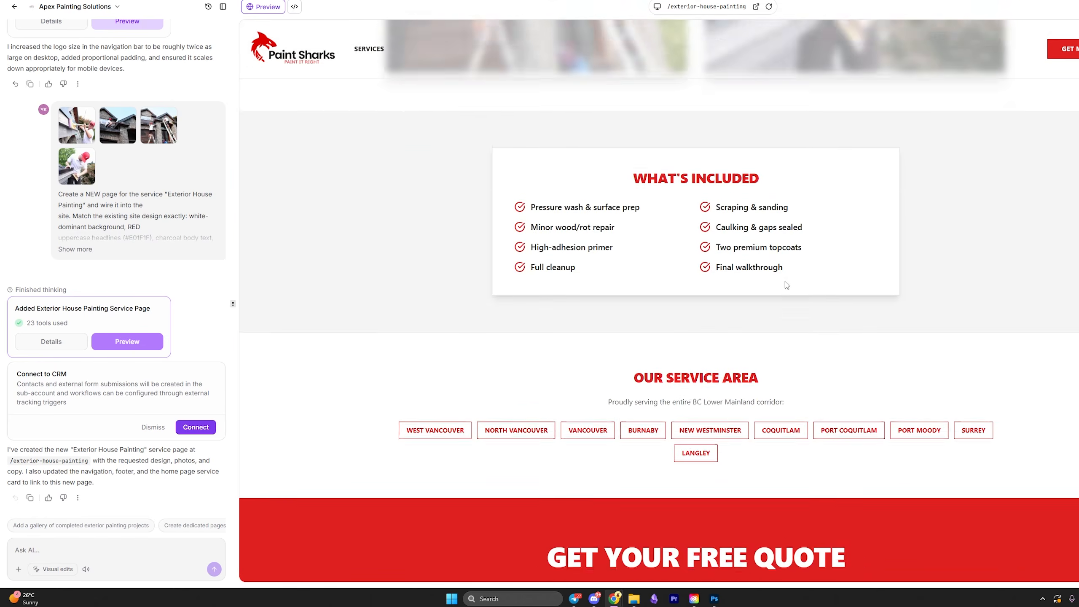
# Check the Then We Paint It Right section at tablet and mobile widths, then return to desktop.
pyautogui.click(657, 7)
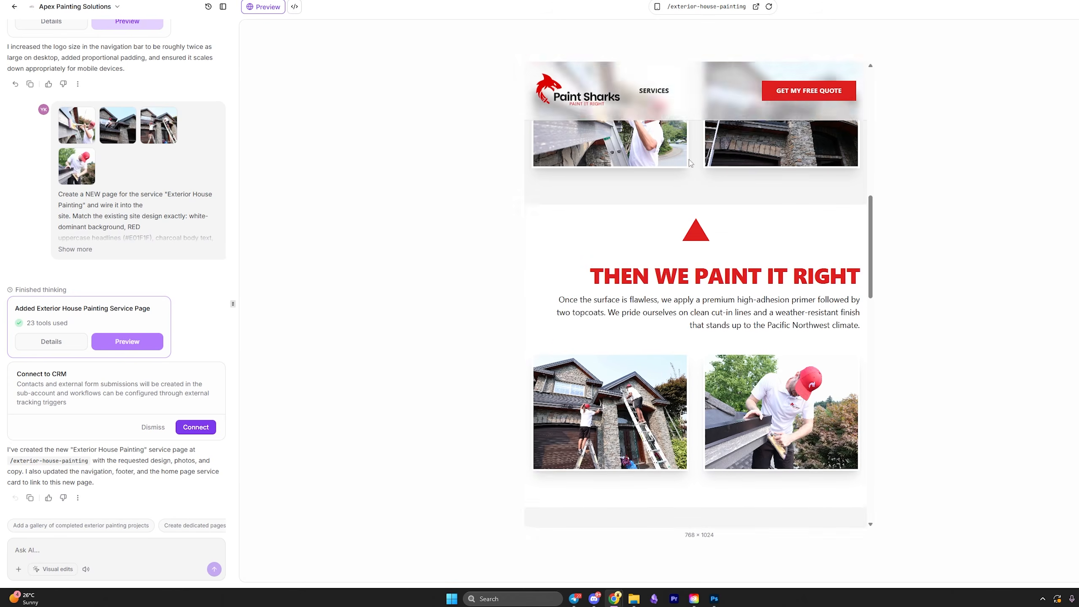
pyautogui.click(656, 7)
pyautogui.scroll(11, 692, 238)
pyautogui.scroll(-14, 693, 271)
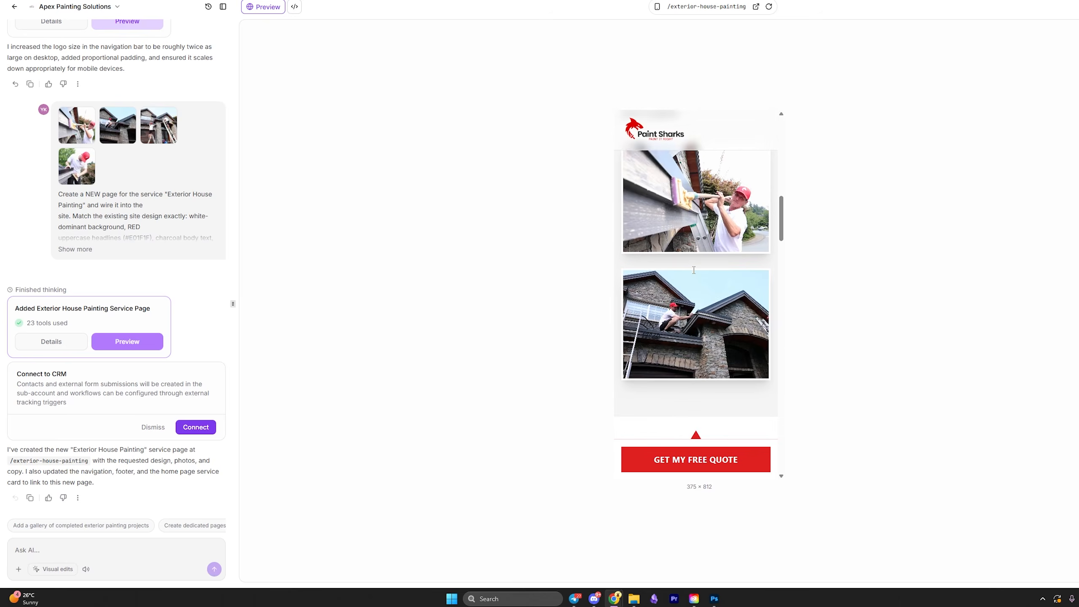
pyautogui.scroll(-5, 693, 270)
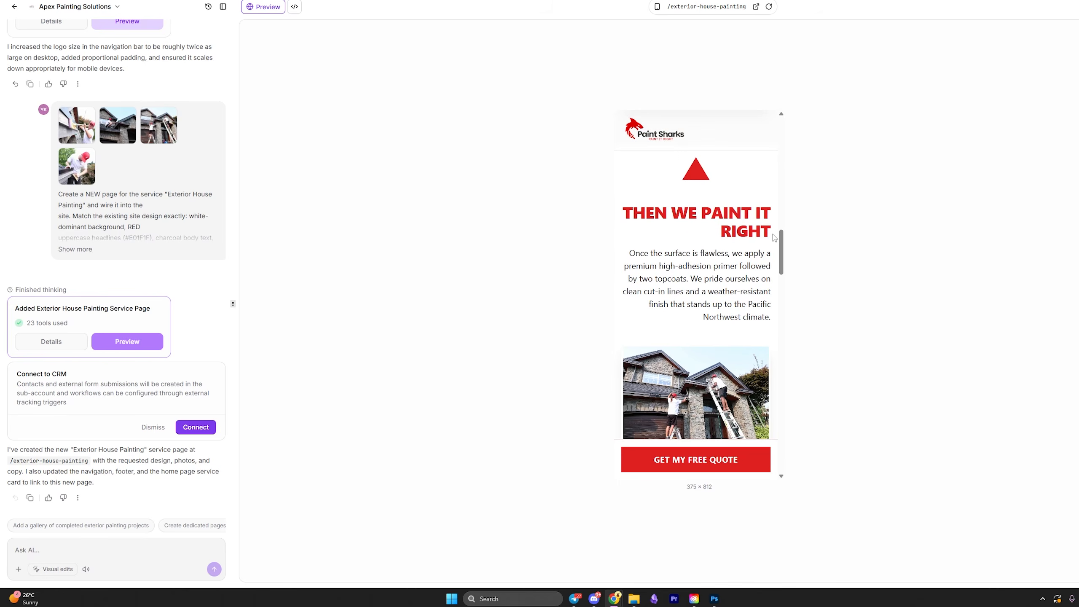
pyautogui.moveTo(771, 233); pyautogui.dragTo(621, 213)
pyautogui.click(770, 318)
pyautogui.moveTo(772, 322); pyautogui.dragTo(622, 213)
pyautogui.scroll(18, 692, 255)
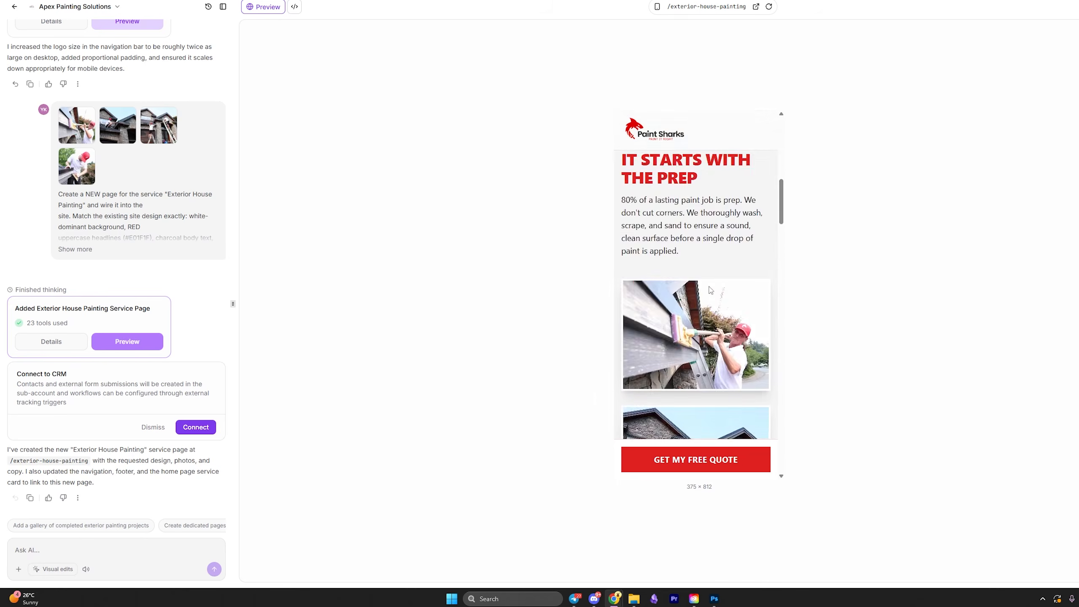
pyautogui.click(657, 7)
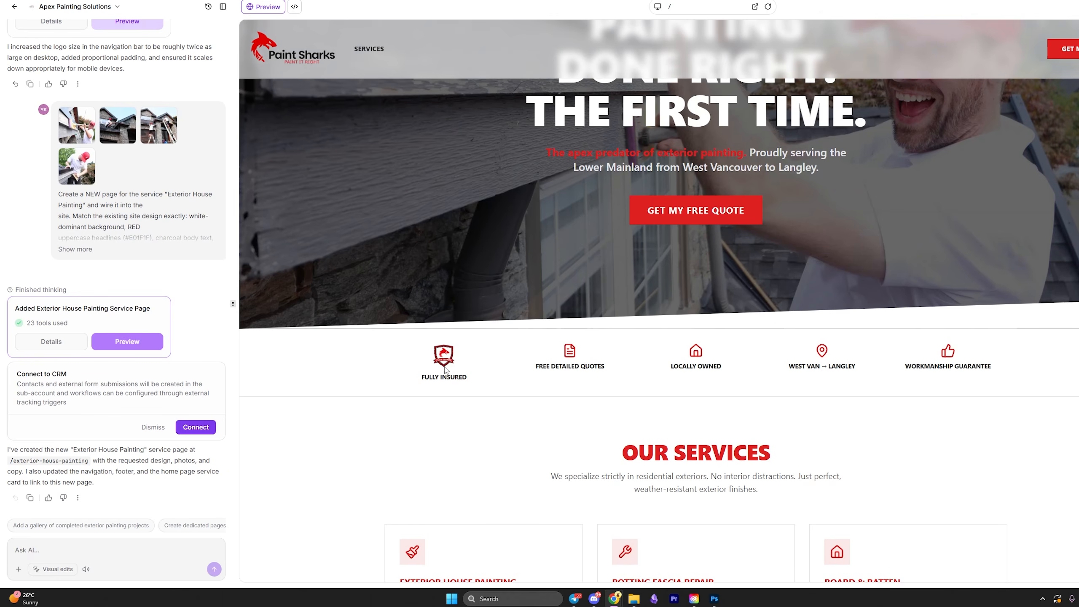
# Send Ask AI the prompt for a floating hero badge and trust bar update.
pyautogui.click(121, 542)
pyautogui.hotkey('ctrl', 'v')
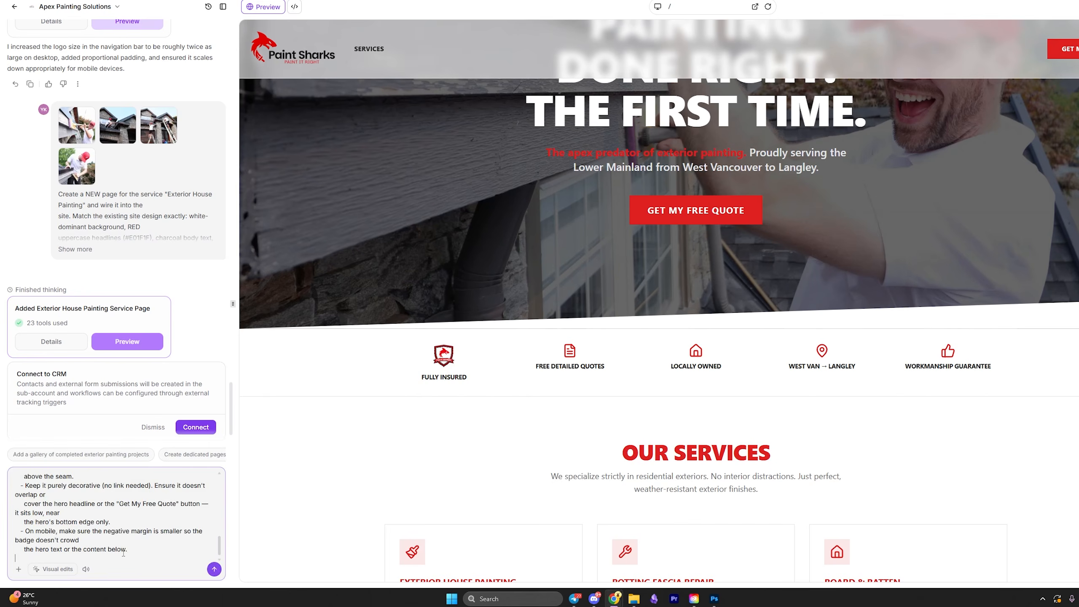
pyautogui.click(214, 569)
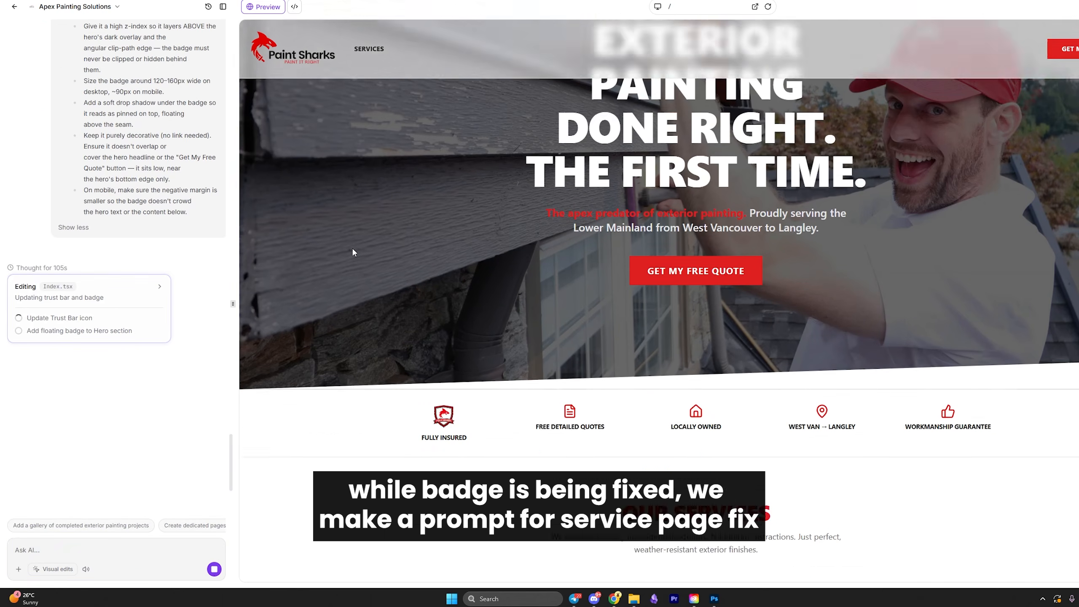
# Select all the code in pages/ExteriorHousePainting.tsx from the Exterior House Painting page.
pyautogui.scroll(3, 475, 138)
pyautogui.click(393, 60)
pyautogui.scroll(-7, 625, 275)
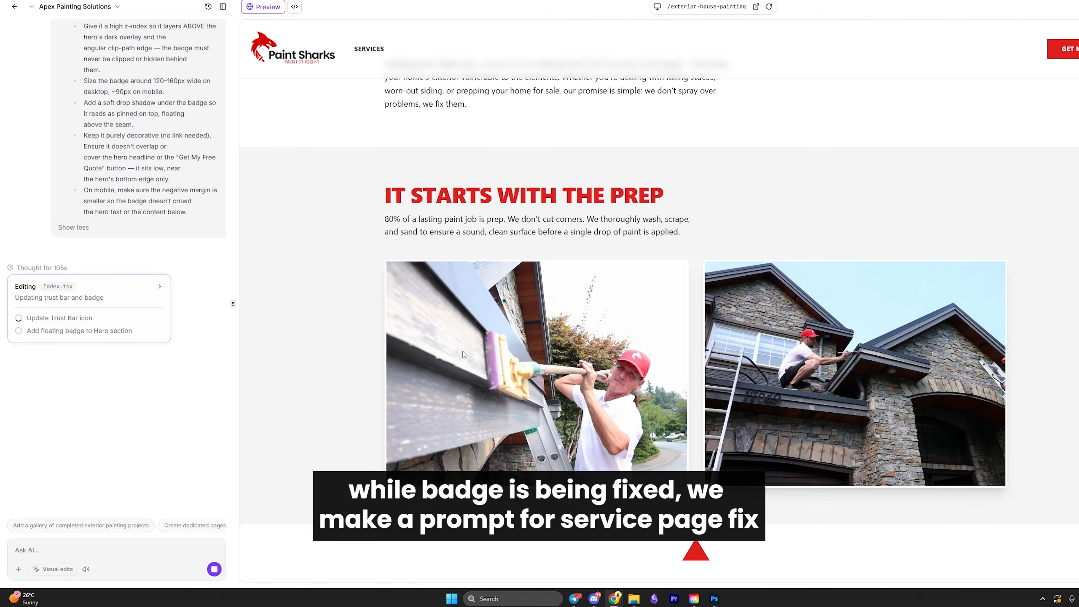
pyautogui.scroll(7, 519, 332)
pyautogui.click(297, 6)
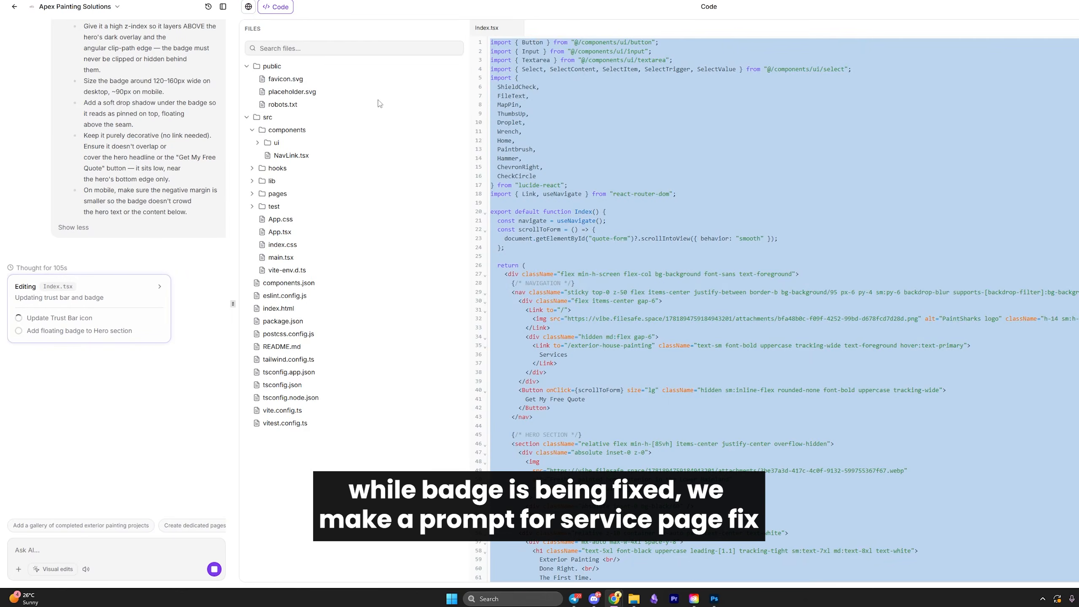
pyautogui.click(627, 184)
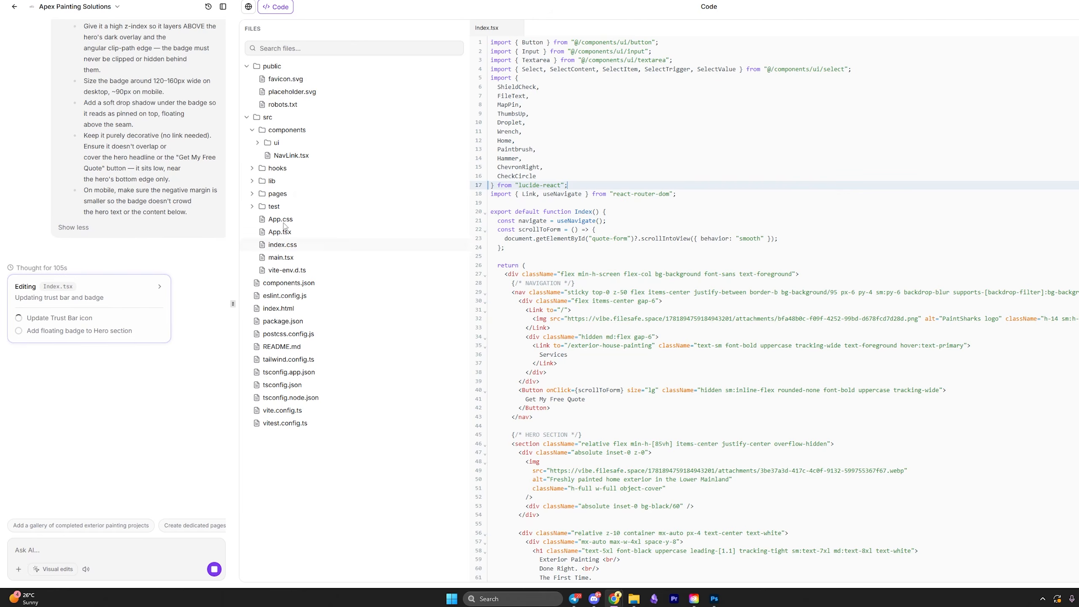
pyautogui.click(256, 196)
pyautogui.click(312, 206)
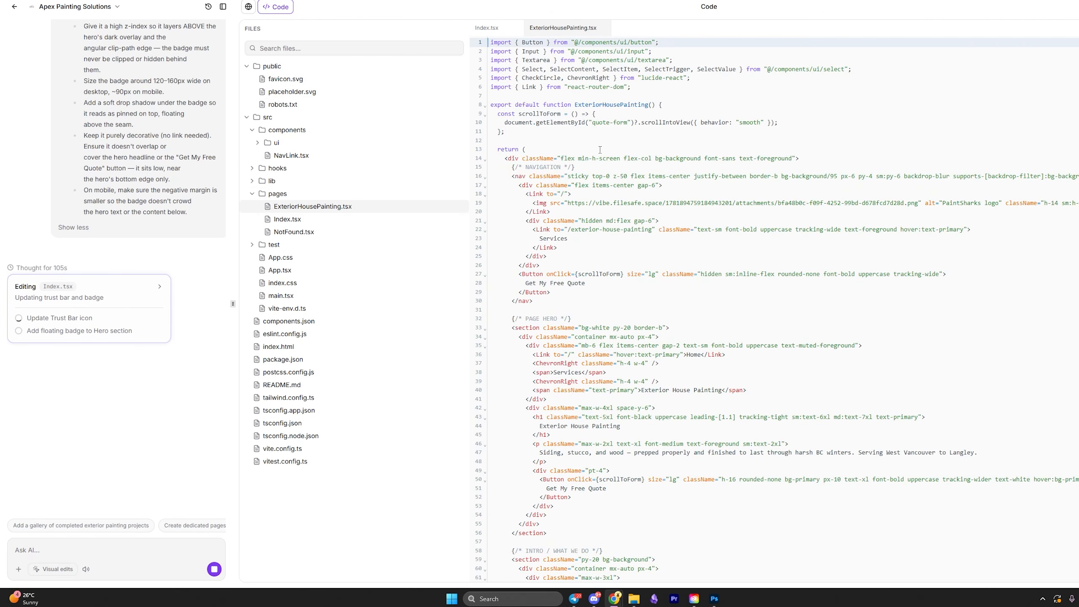
pyautogui.hotkey('ctrl', 'a')
# Back in Preview, select the lone intro paragraph, then switch over to the Claude chat.
pyautogui.click(248, 6)
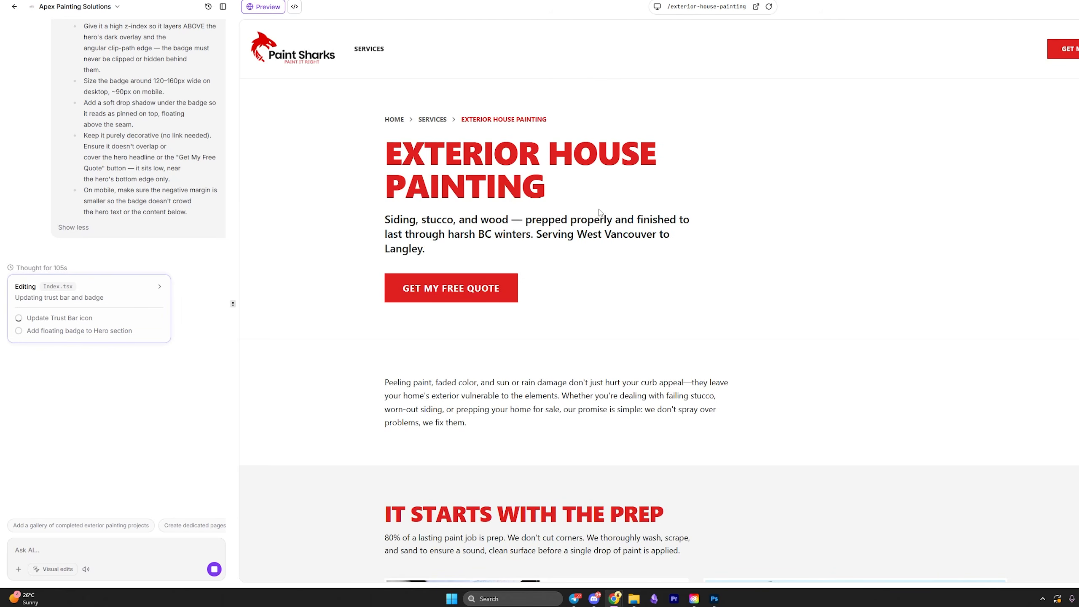
pyautogui.scroll(-3, 708, 285)
pyautogui.scroll(-10, 637, 310)
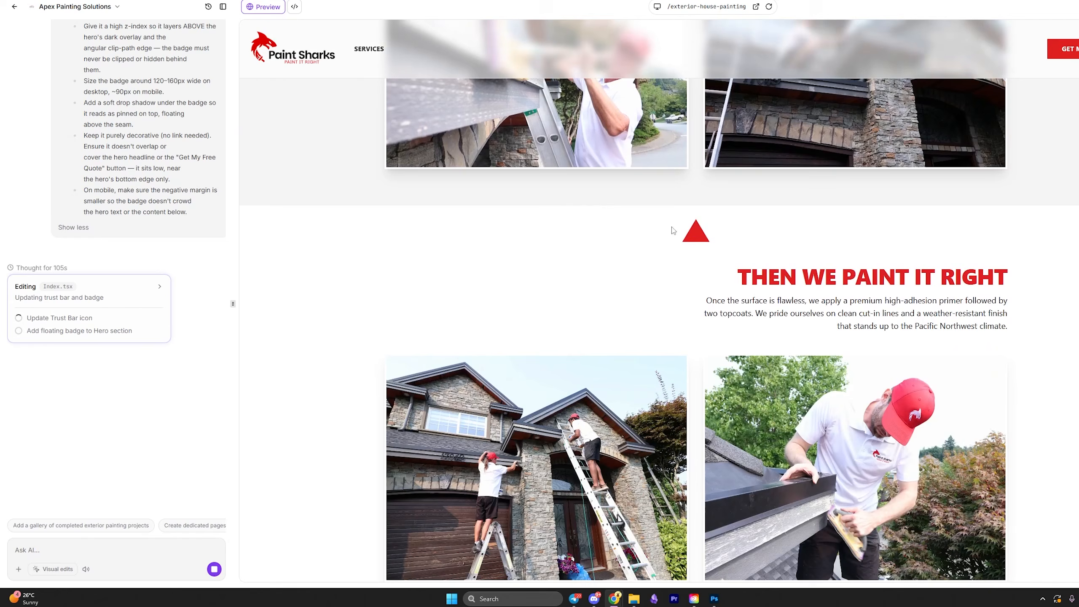
pyautogui.scroll(12, 594, 370)
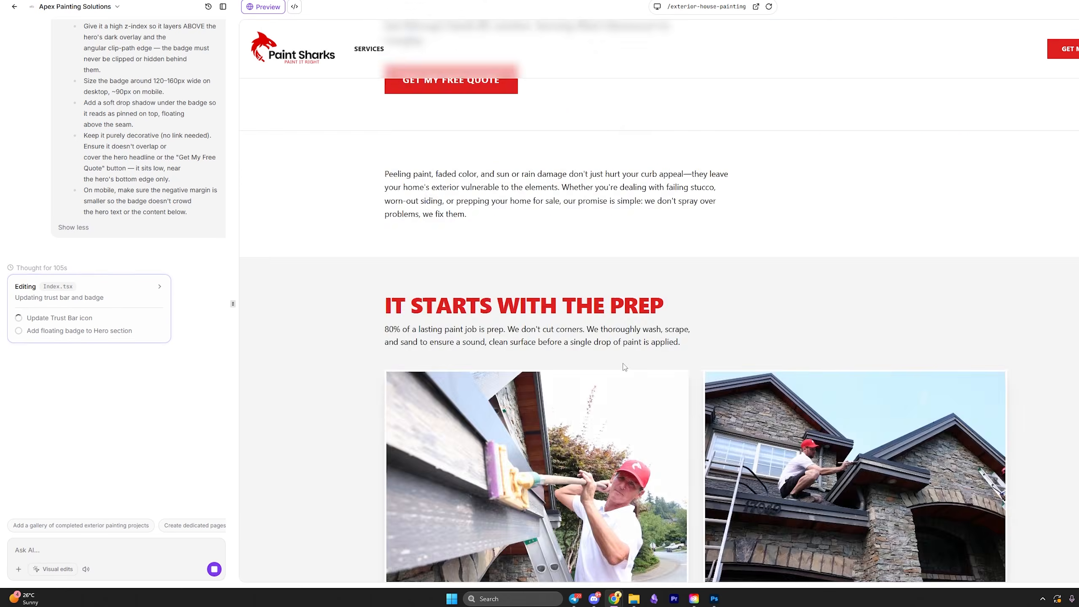
pyautogui.tripleClick(516, 436)
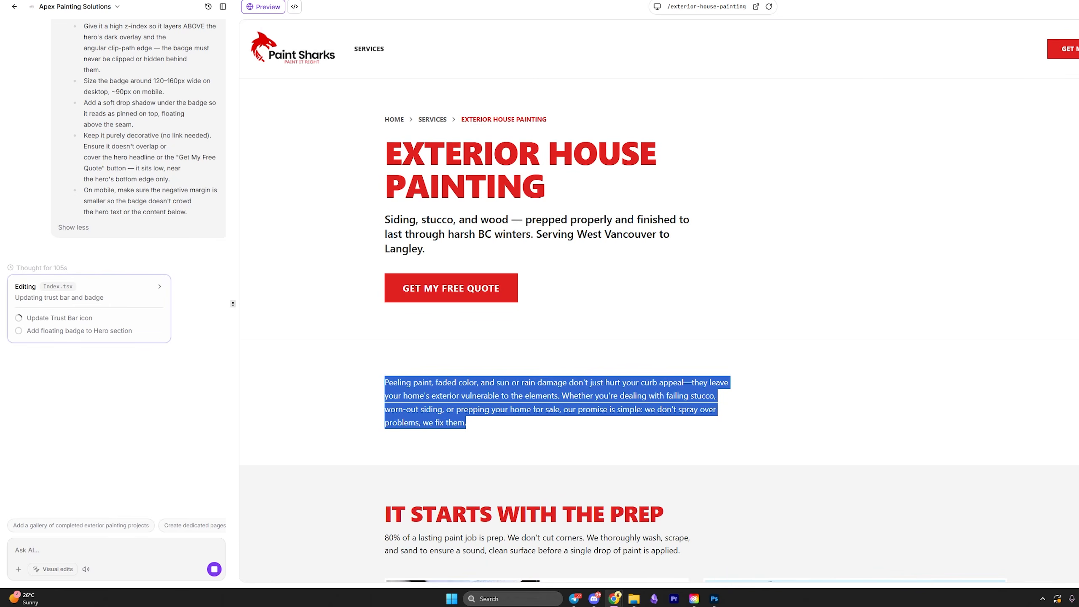
pyautogui.press('super+d')
pyautogui.press('super+d')
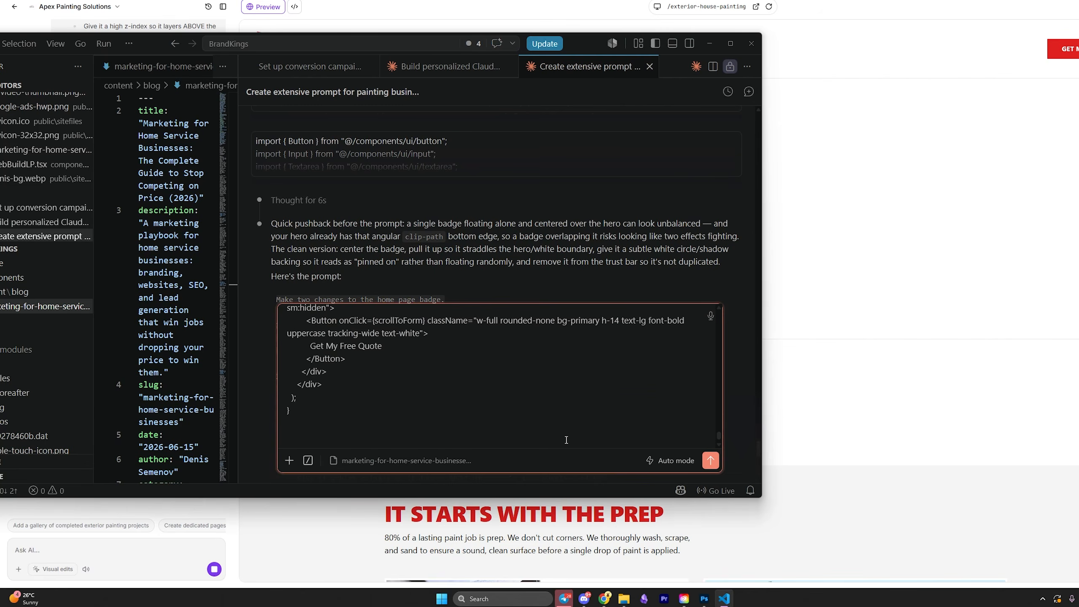
# Ask Claude to analyze the pasted service page and add a heading to the lone intro paragraph.
pyautogui.write('here is the s')
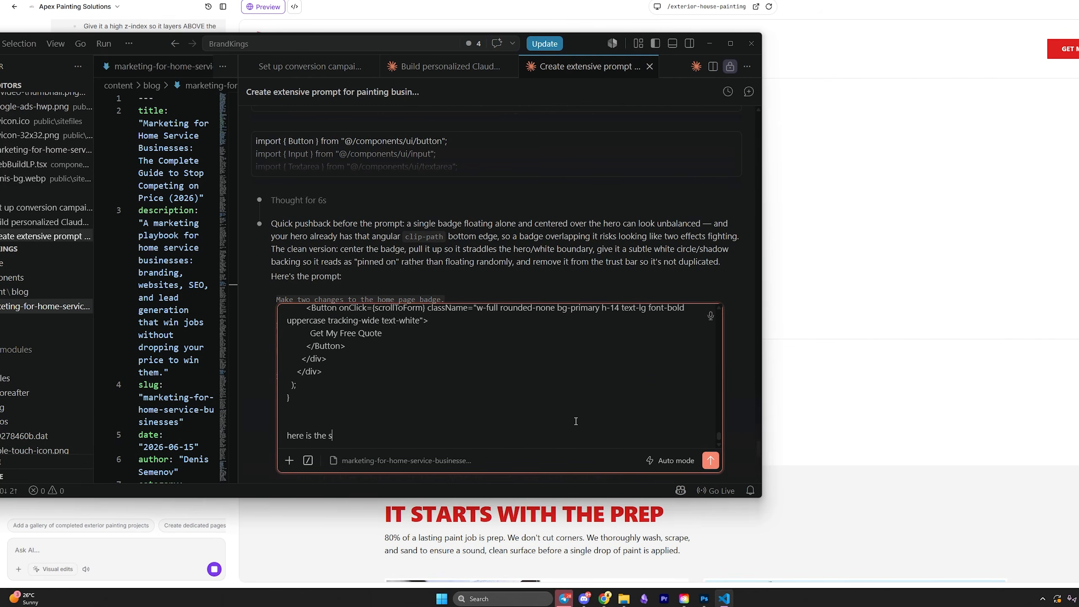
pyautogui.write('ervice page i got, please analyze it, because i can notice there')
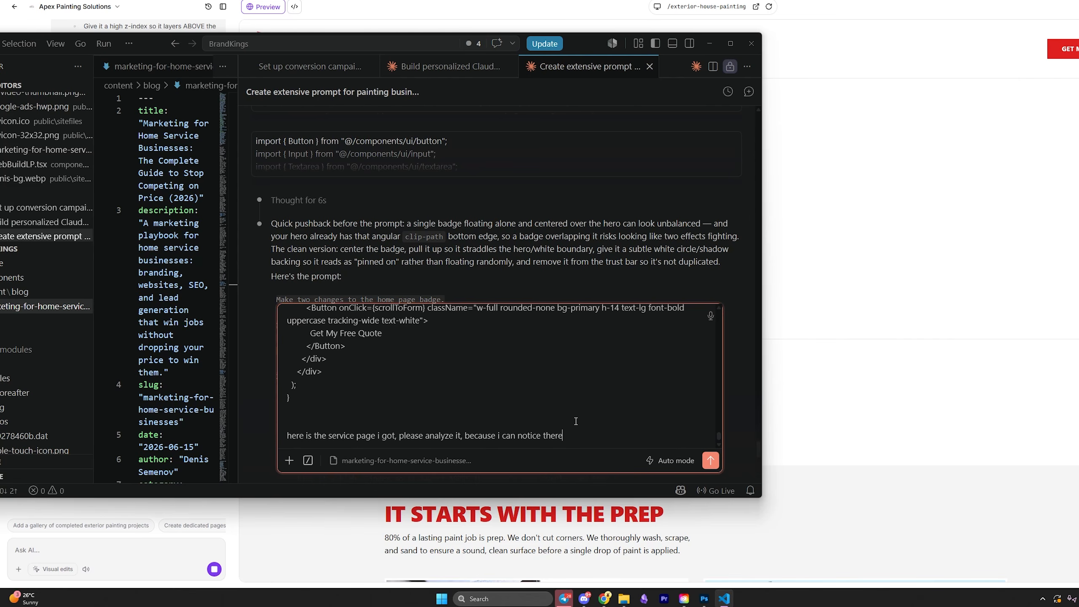
pyautogui.write(' is a separate section with just a par')
pyautogui.click(937, 340)
pyautogui.moveTo(384, 381); pyautogui.dragTo(467, 423)
pyautogui.click(724, 599)
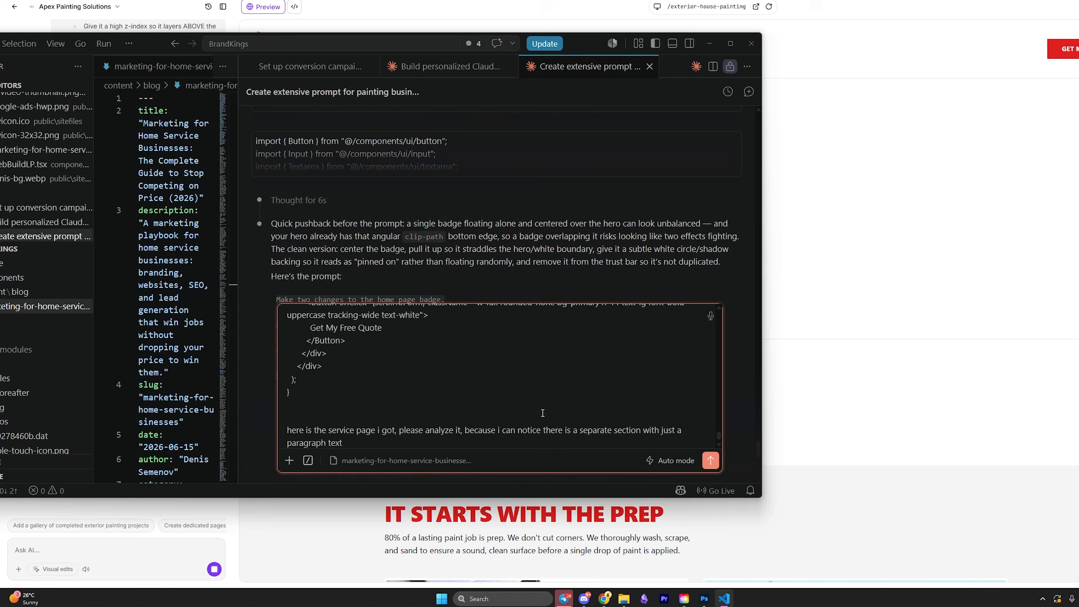
pyautogui.moveTo(587, 44); pyautogui.dragTo(671, 74)
pyautogui.write('. You can')
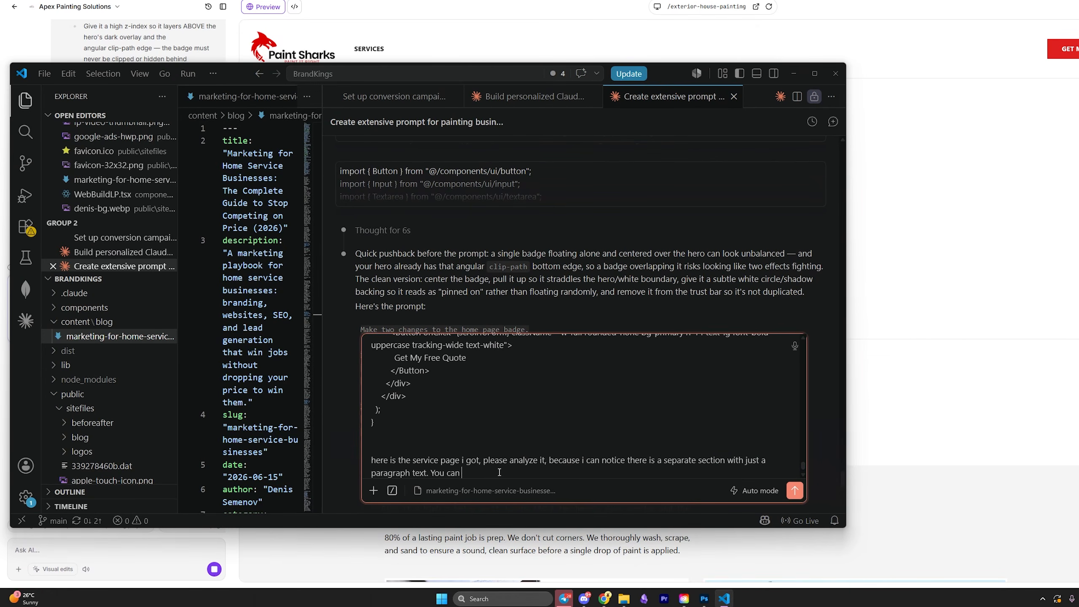
pyautogui.write(' come up with a good edit to this section to include h1 or h2')
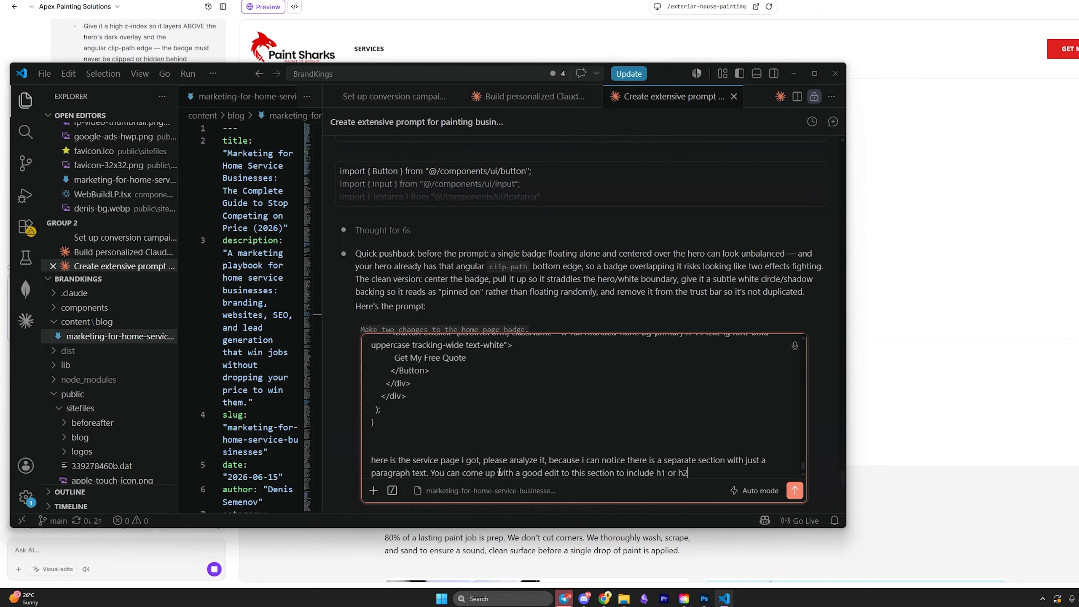
# Point Claude to the THEN WE PAINT IT RIGHT section so it gets centered.
pyautogui.moveTo(671, 74)
pyautogui.mouseDown()
pyautogui.moveTo(152, 87)
pyautogui.moveTo(205, 56)
pyautogui.mouseUp()
pyautogui.scroll(-9, 684, 193)
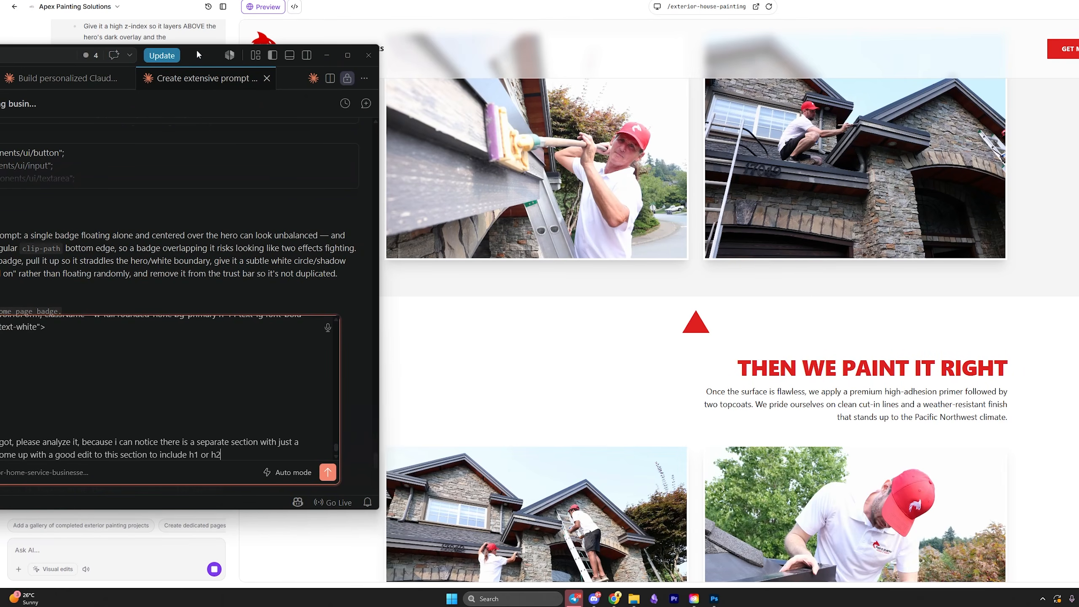
pyautogui.moveTo(197, 54); pyautogui.dragTo(419, 32)
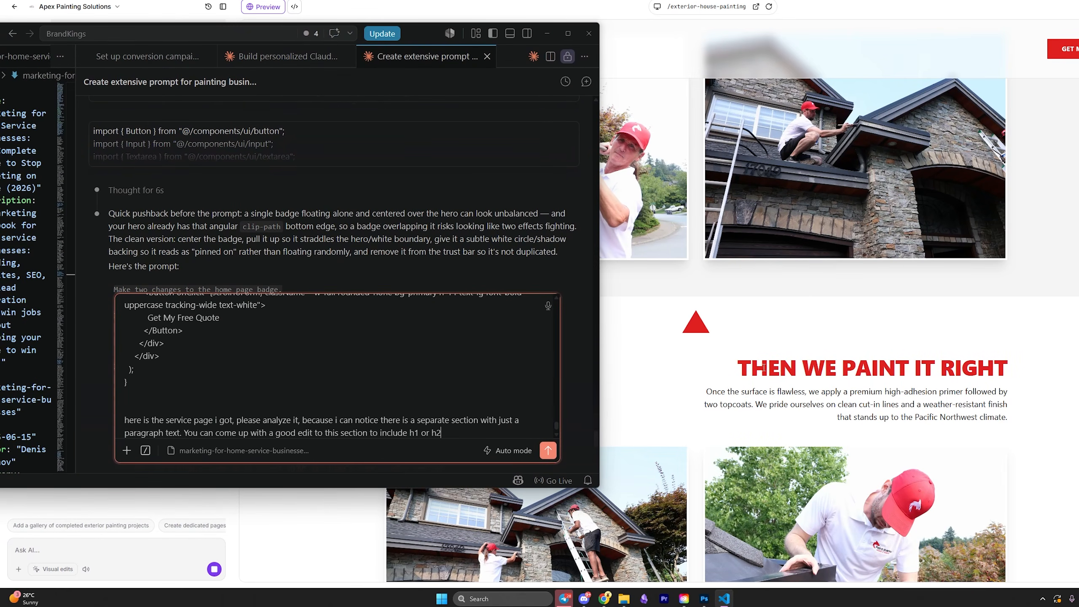
pyautogui.moveTo(763, 368); pyautogui.dragTo(1007, 369)
pyautogui.click(724, 598)
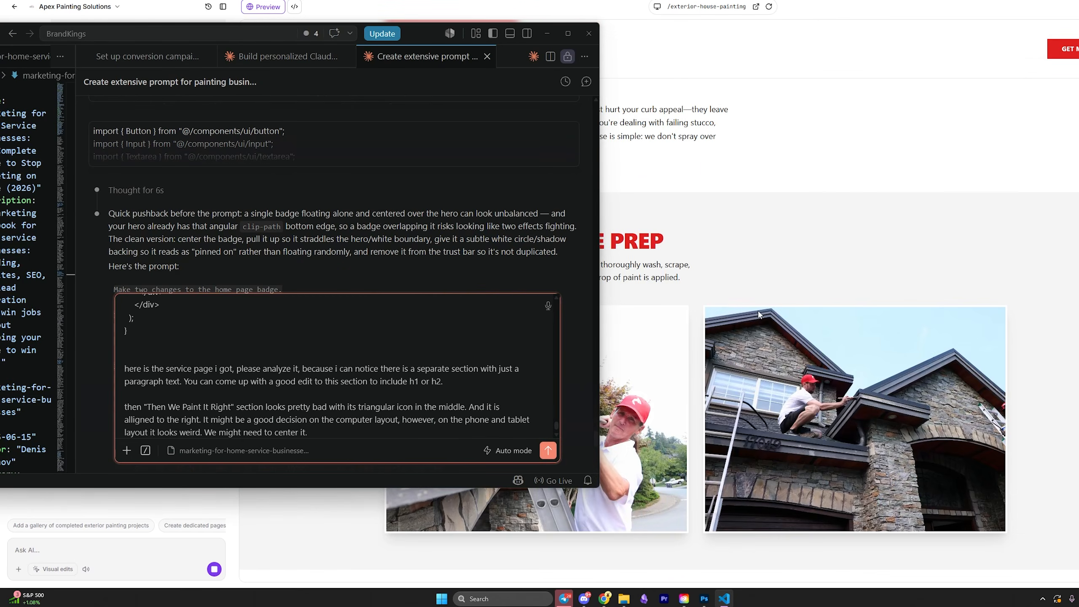
pyautogui.scroll(6, 778, 298)
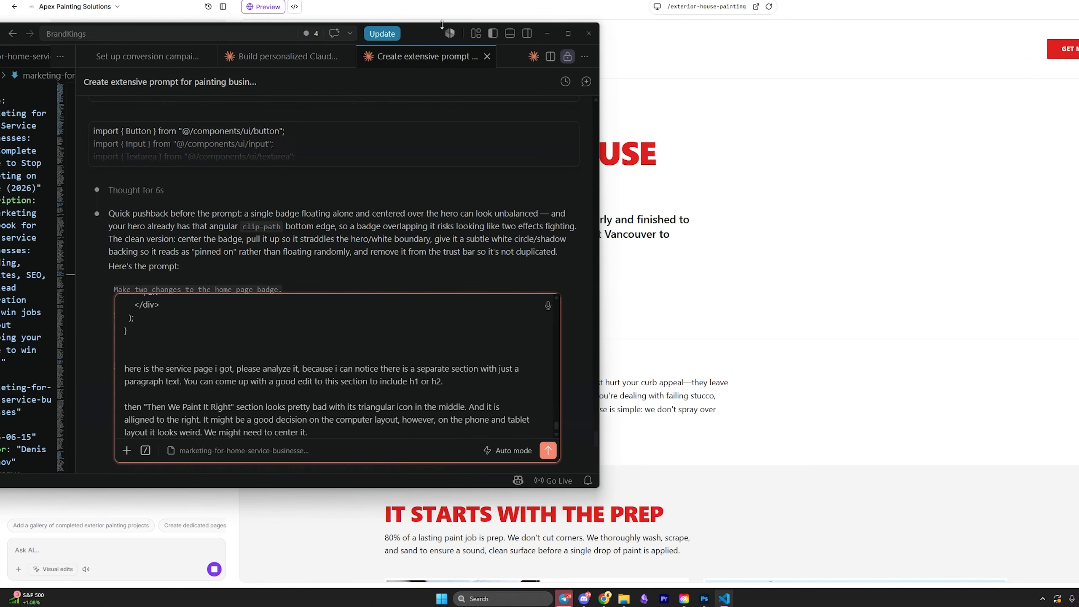
pyautogui.moveTo(442, 24); pyautogui.dragTo(866, 100)
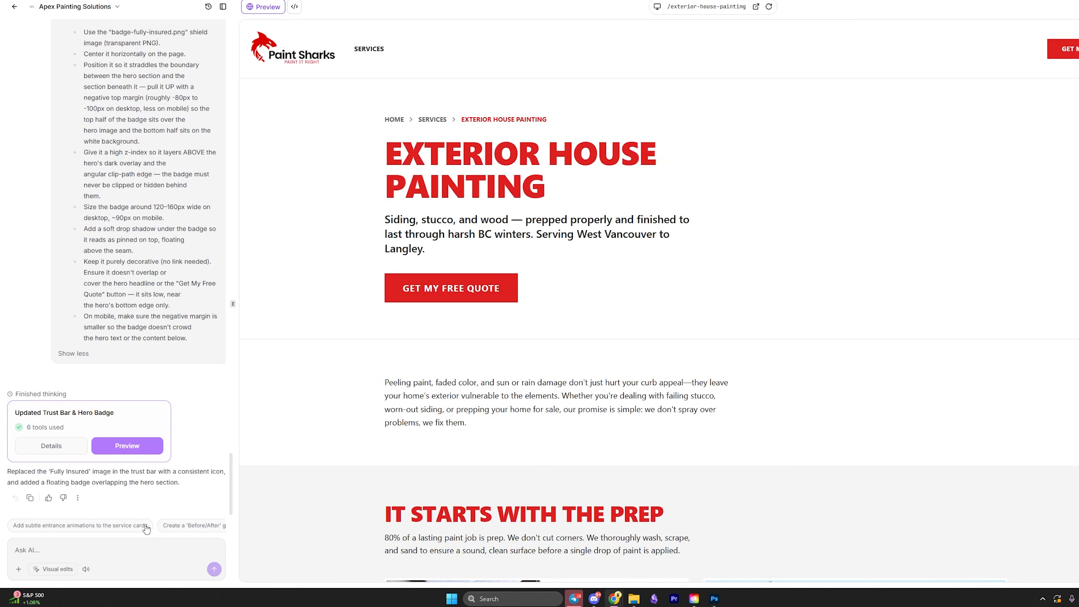
# Send Ask AI the service page fix prompt for the intro heading and centering.
pyautogui.click(112, 547)
pyautogui.hotkey('ctrl', 'v')
pyautogui.press('Return')
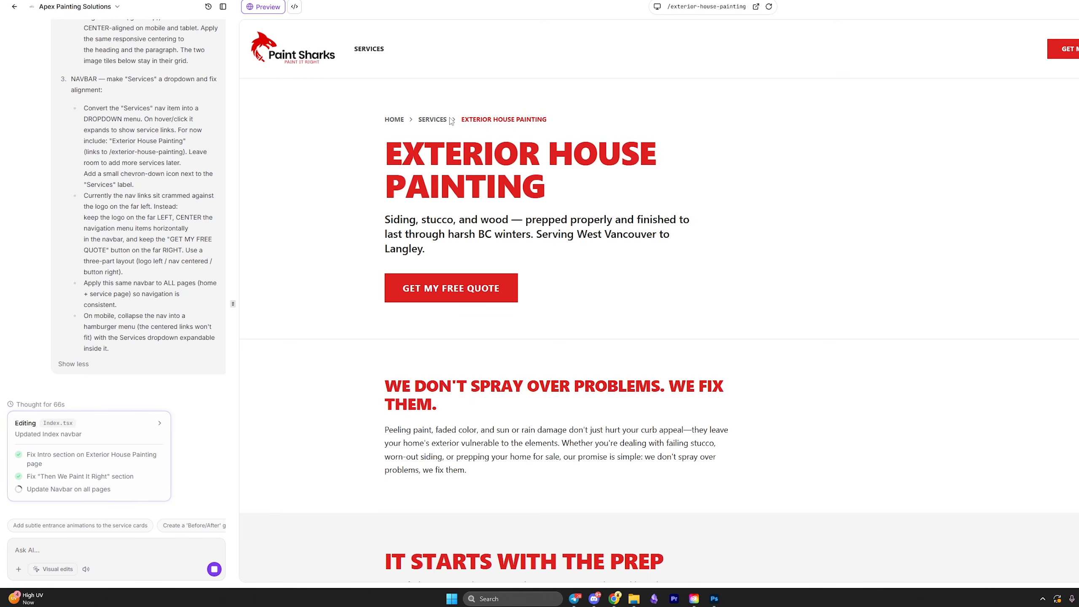
# Review the new 'We Don't Spray Over Problems. We Fix Them.' intro, then preview at phone size.
pyautogui.click(657, 7)
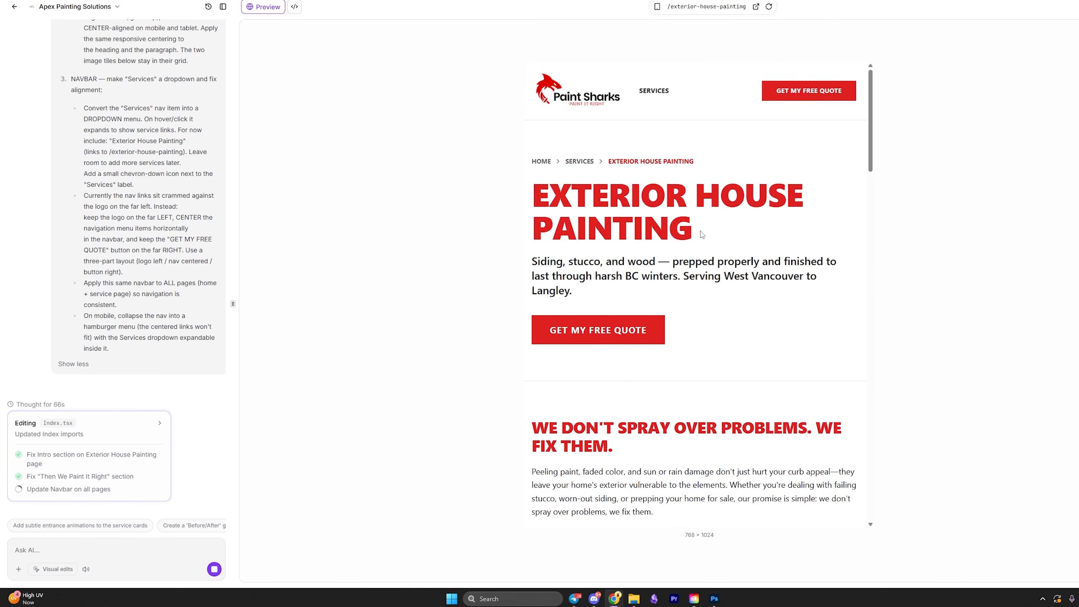
pyautogui.click(658, 7)
pyautogui.click(658, 7)
pyautogui.scroll(-4, 397, 240)
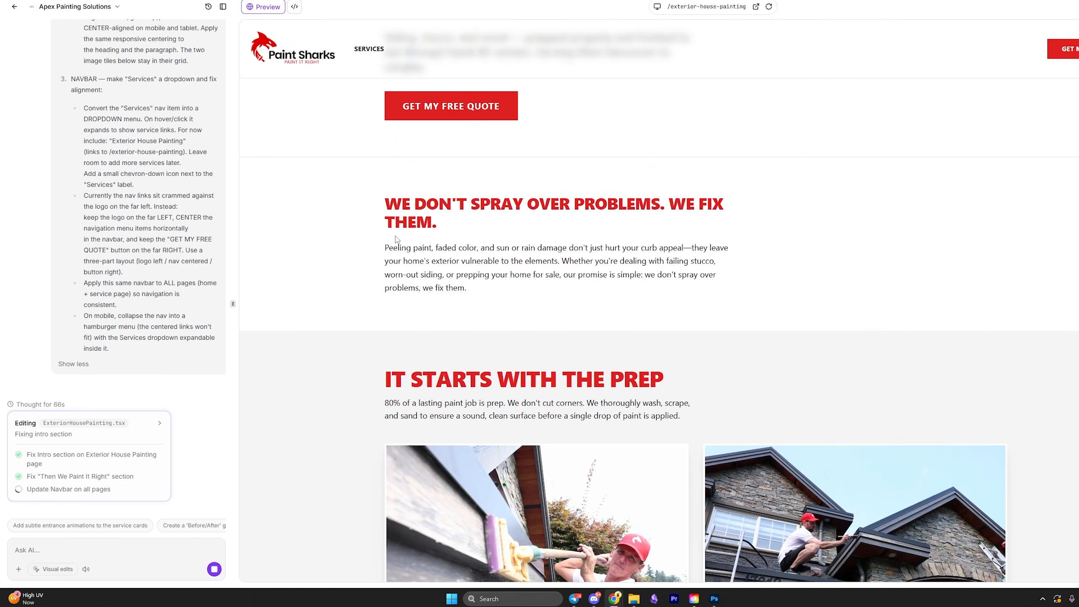
pyautogui.moveTo(375, 202)
pyautogui.mouseDown()
pyautogui.moveTo(478, 249)
pyautogui.moveTo(473, 224)
pyautogui.mouseUp()
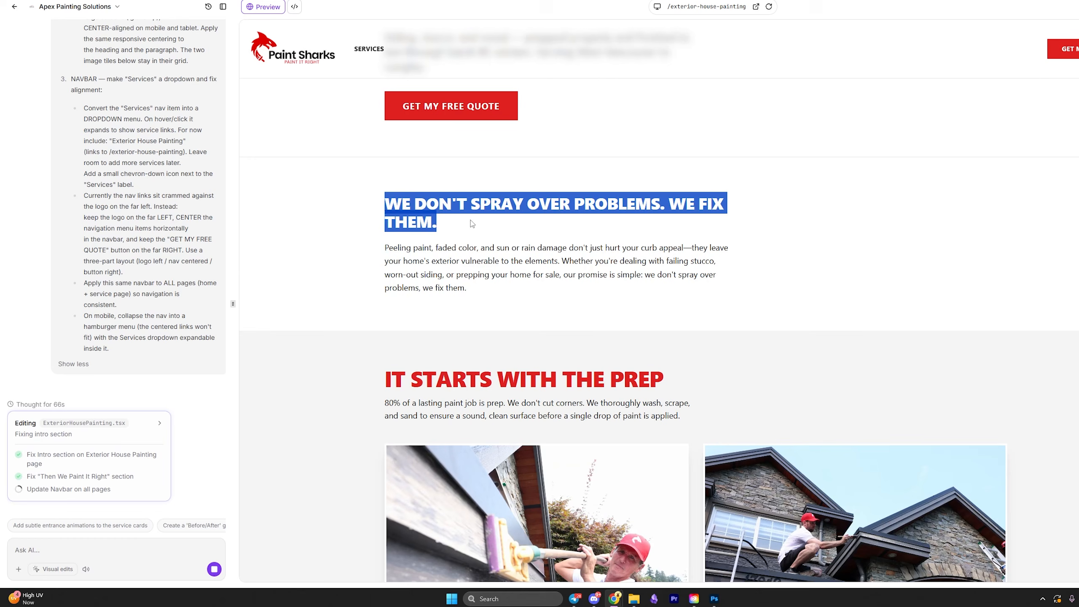
pyautogui.click(447, 219)
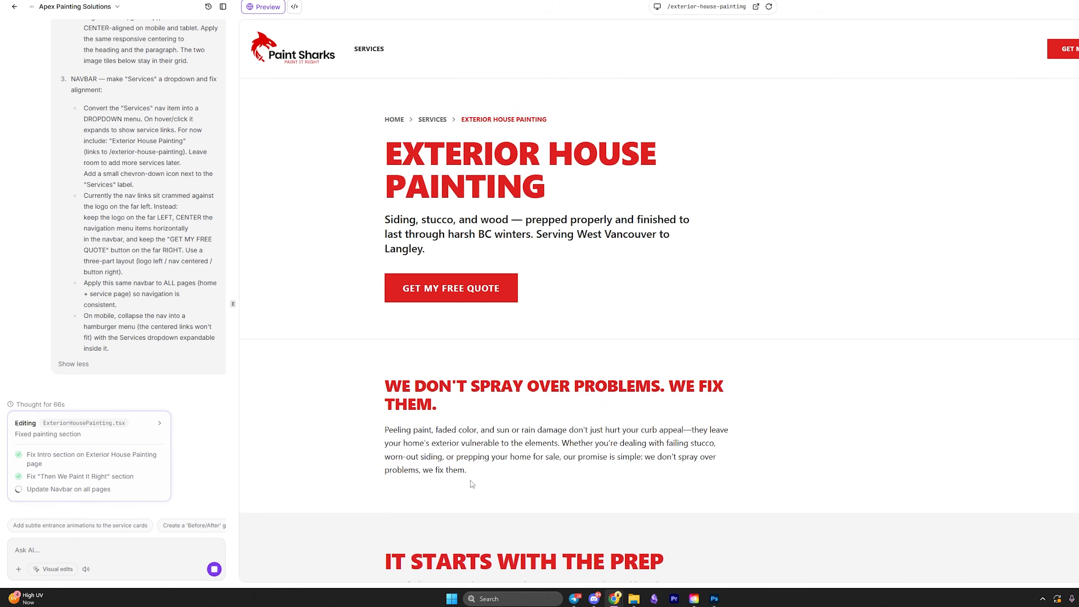
pyautogui.moveTo(472, 484); pyautogui.dragTo(380, 395)
pyautogui.click(380, 395)
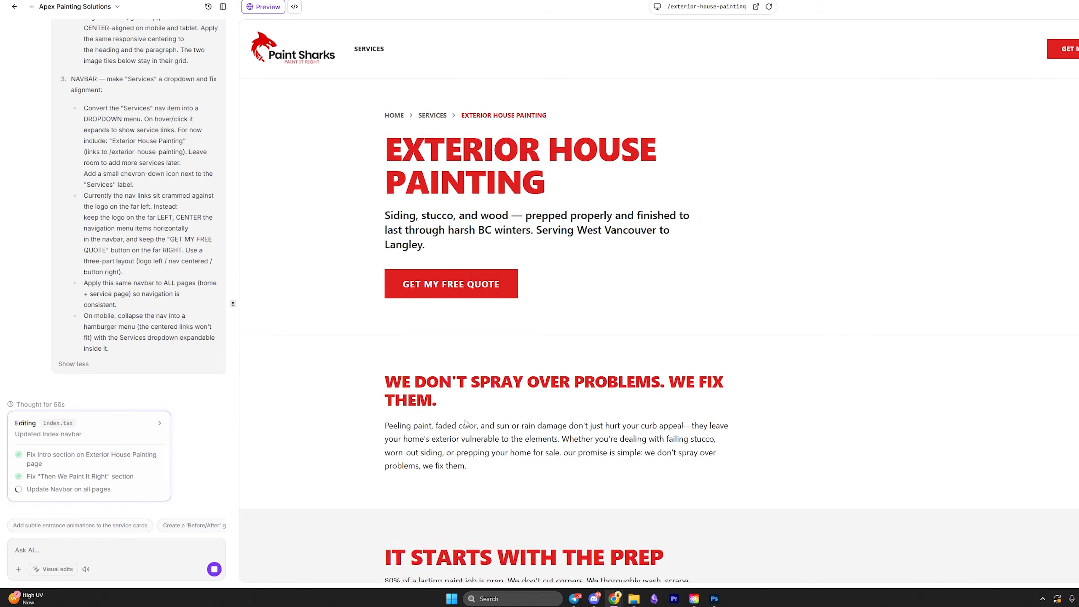
pyautogui.scroll(-2, 466, 376)
pyautogui.tripleClick(466, 375)
pyautogui.click(657, 6)
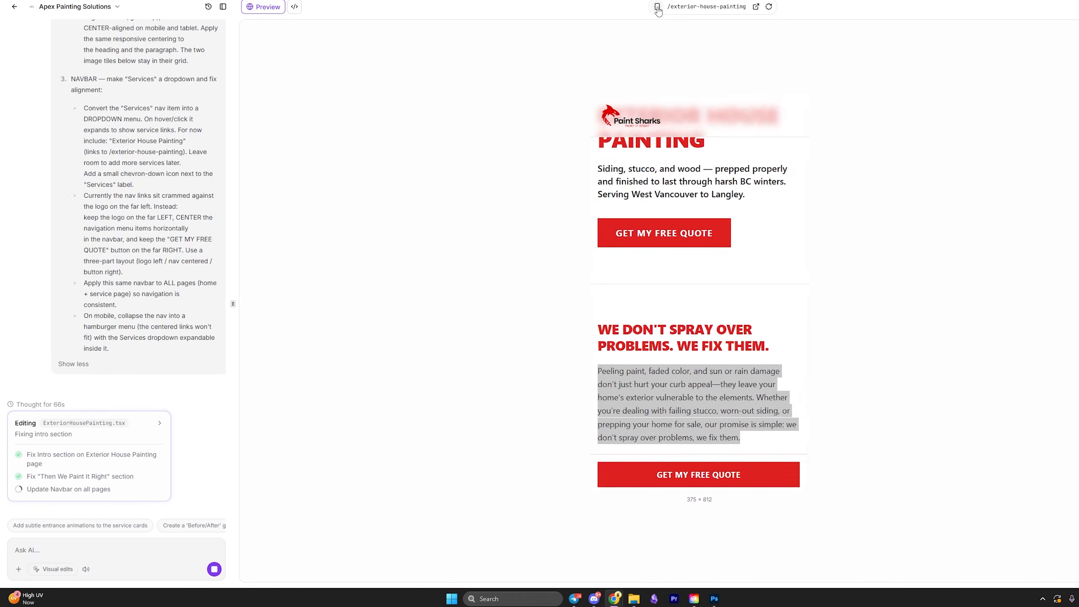
# Scroll through the service page on mobile, then switch back to desktop width.
pyautogui.scroll(-10, 671, 237)
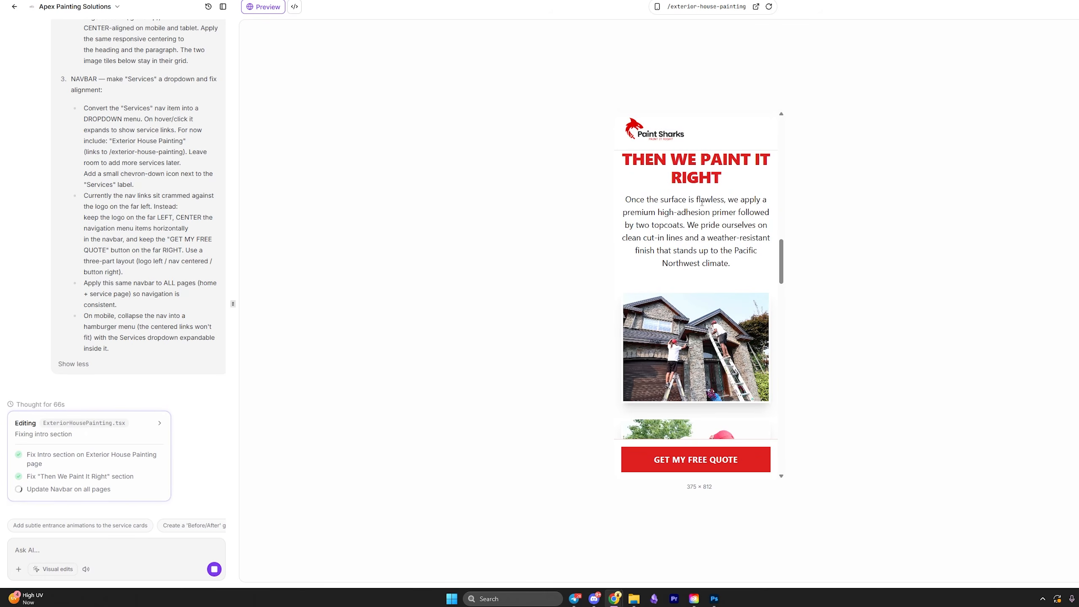
pyautogui.scroll(-20, 712, 193)
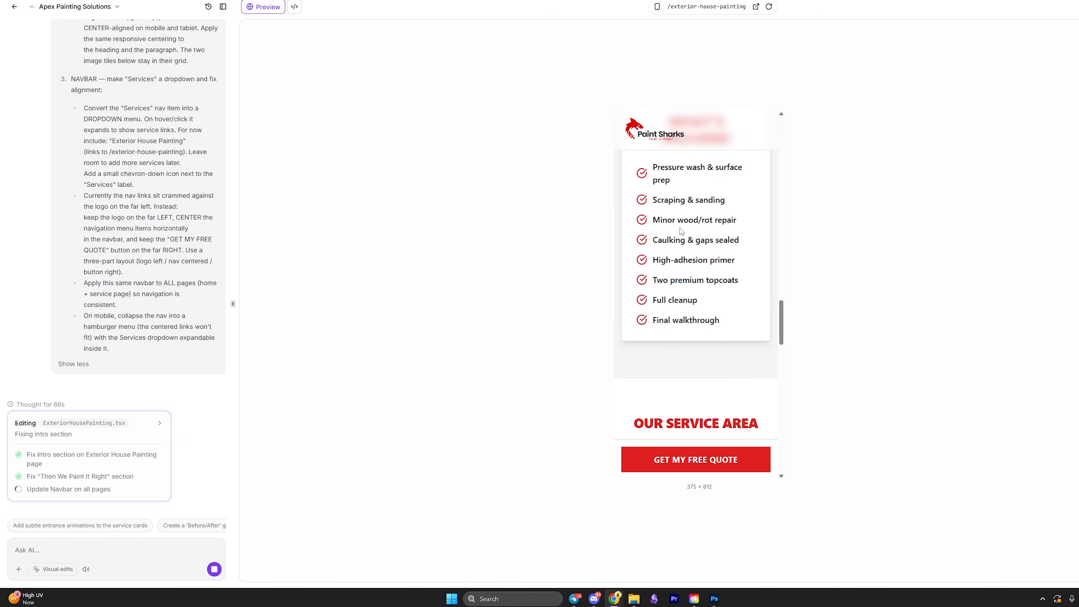
pyautogui.scroll(-10, 739, 277)
pyautogui.scroll(8, 706, 374)
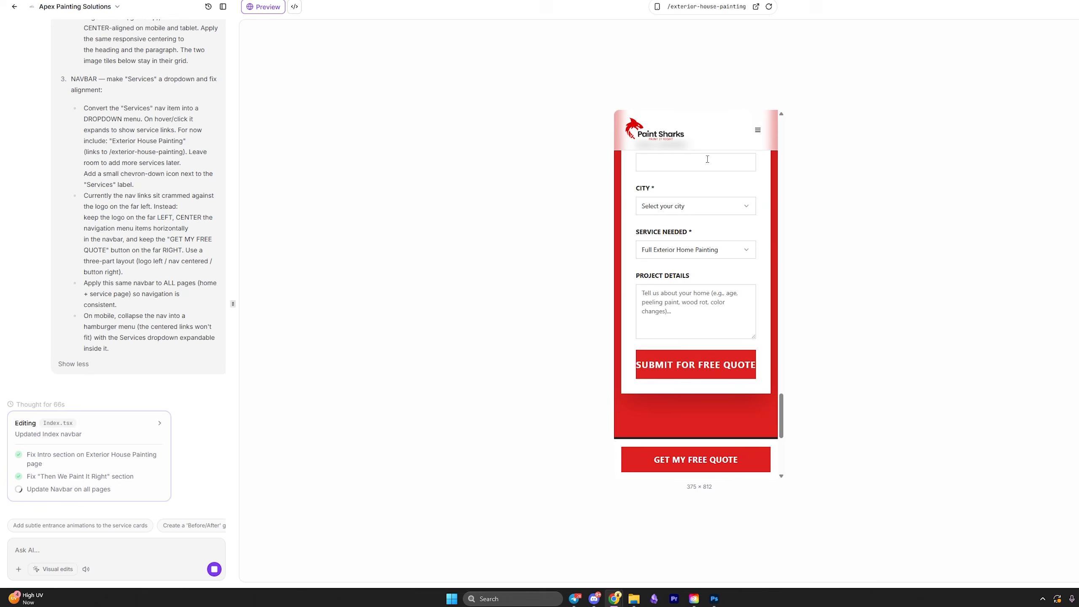
pyautogui.click(657, 6)
pyautogui.scroll(5, 726, 199)
pyautogui.scroll(10, 726, 199)
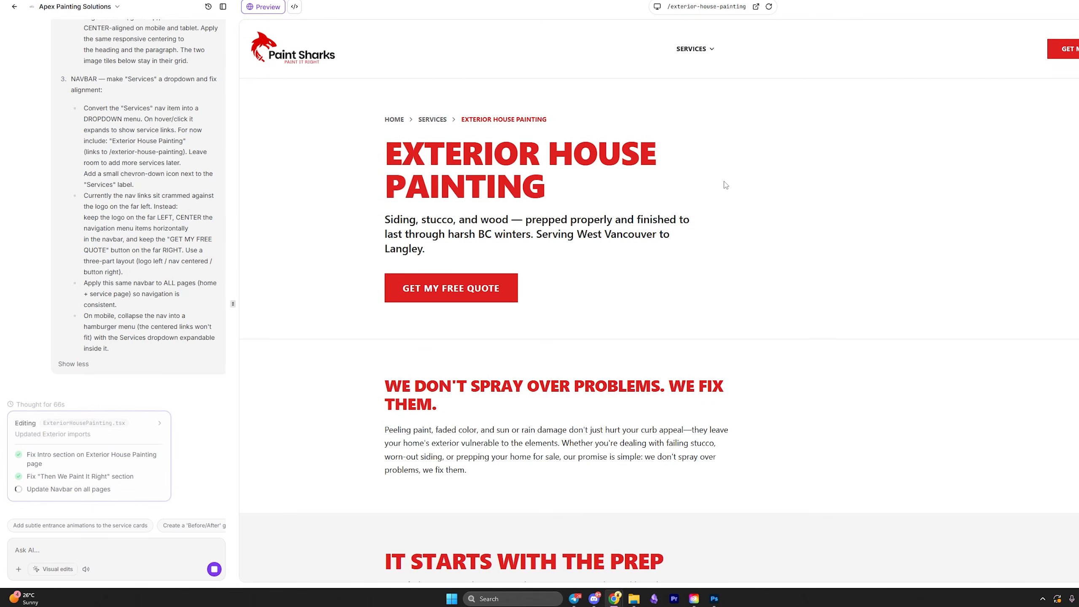
# Recheck the page at phone size, then on desktop confirm the SERVICES dropdown lists Exterior House Painting.
pyautogui.click(657, 6)
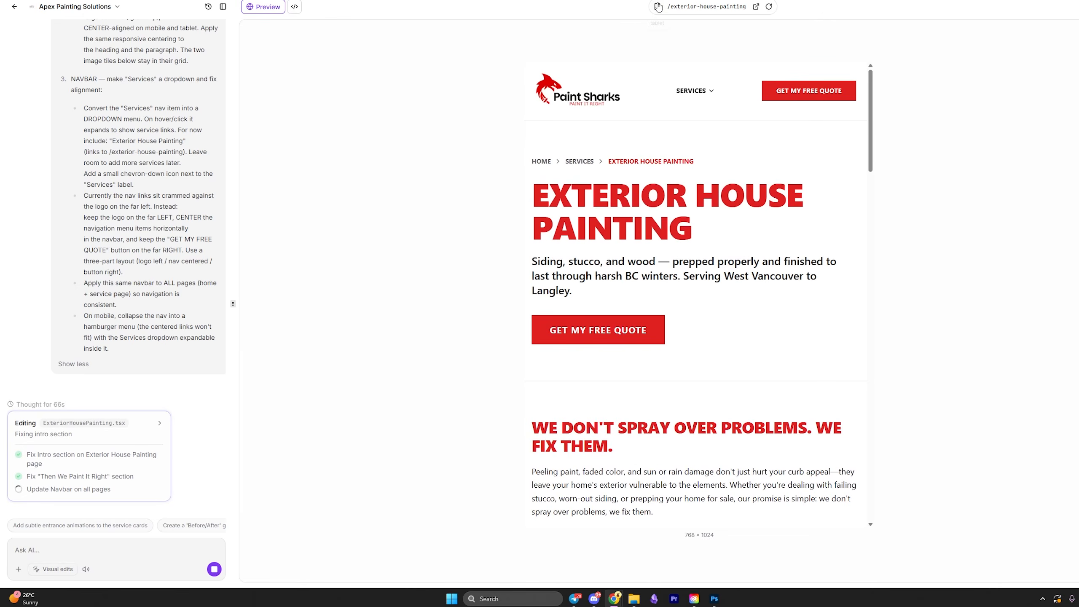
pyautogui.scroll(-20, 719, 341)
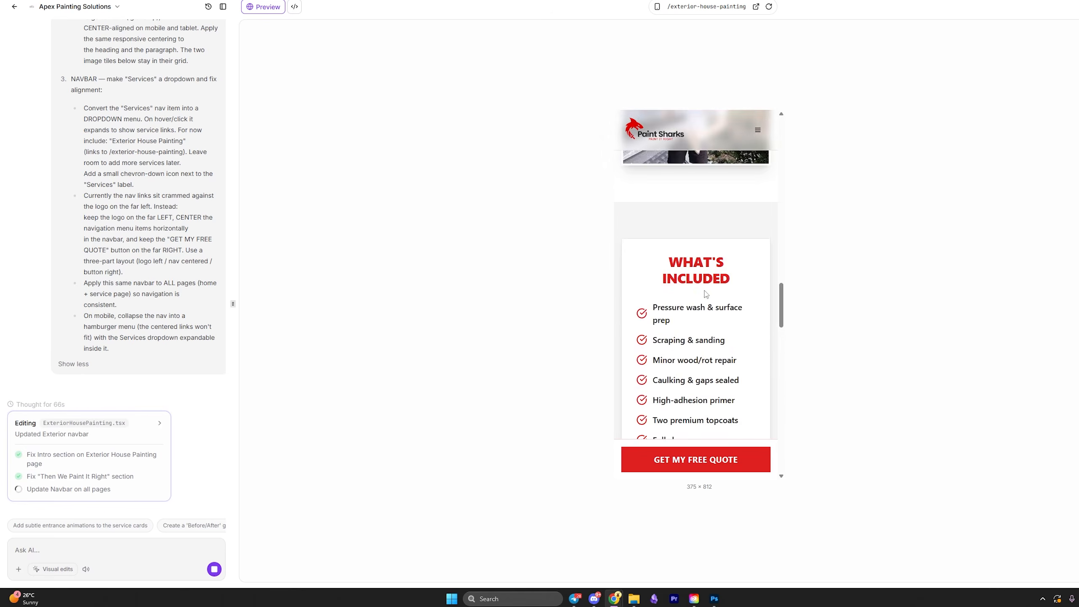
pyautogui.scroll(3, 719, 341)
pyautogui.scroll(-17, 703, 340)
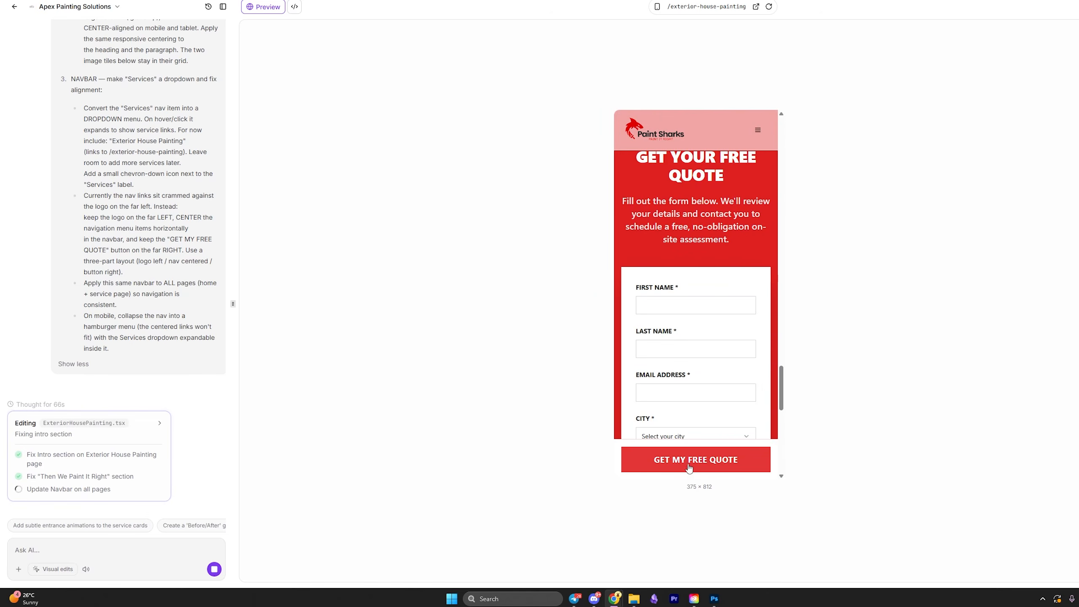
pyautogui.scroll(-10, 695, 425)
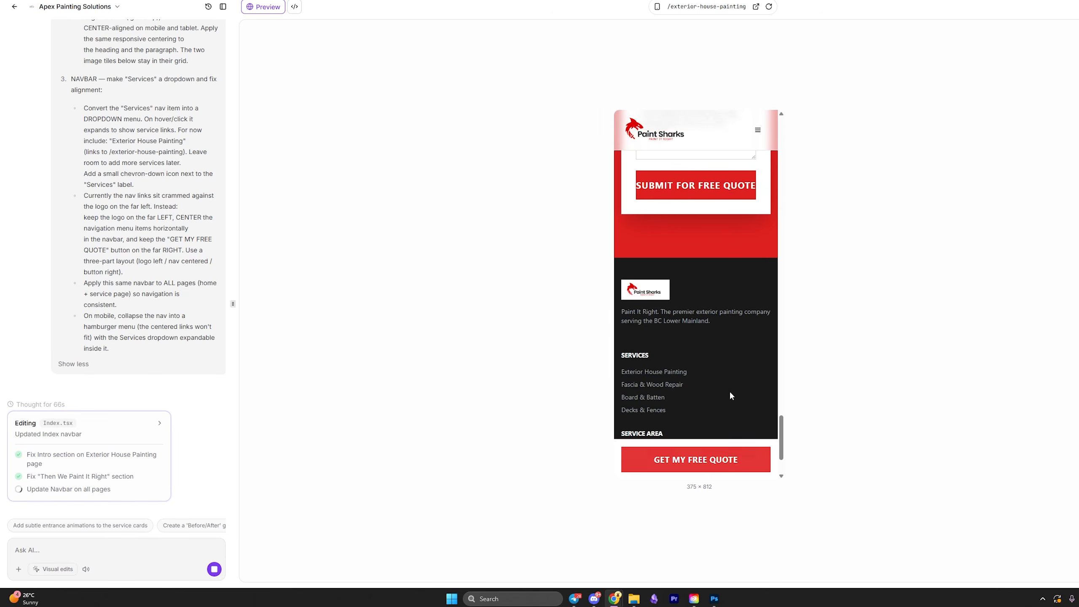
pyautogui.scroll(3, 732, 395)
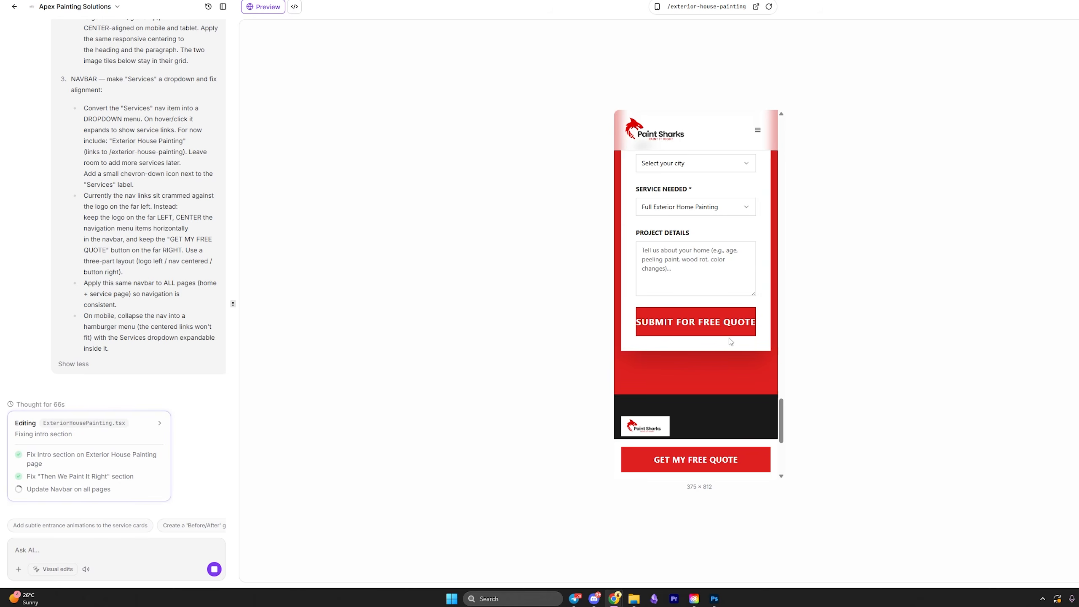
pyautogui.click(657, 6)
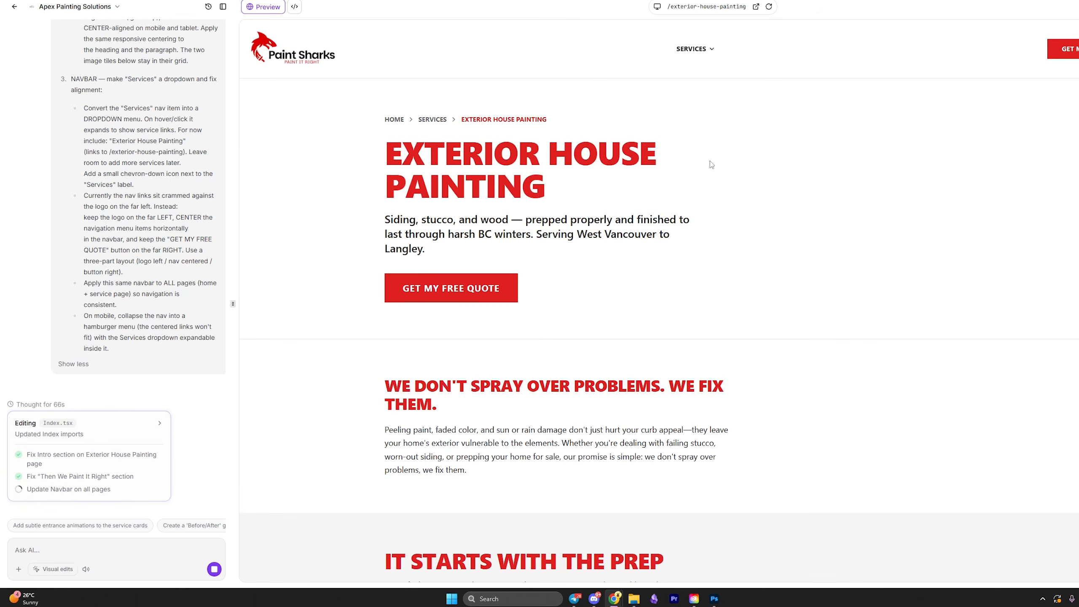
pyautogui.moveTo(699, 51)
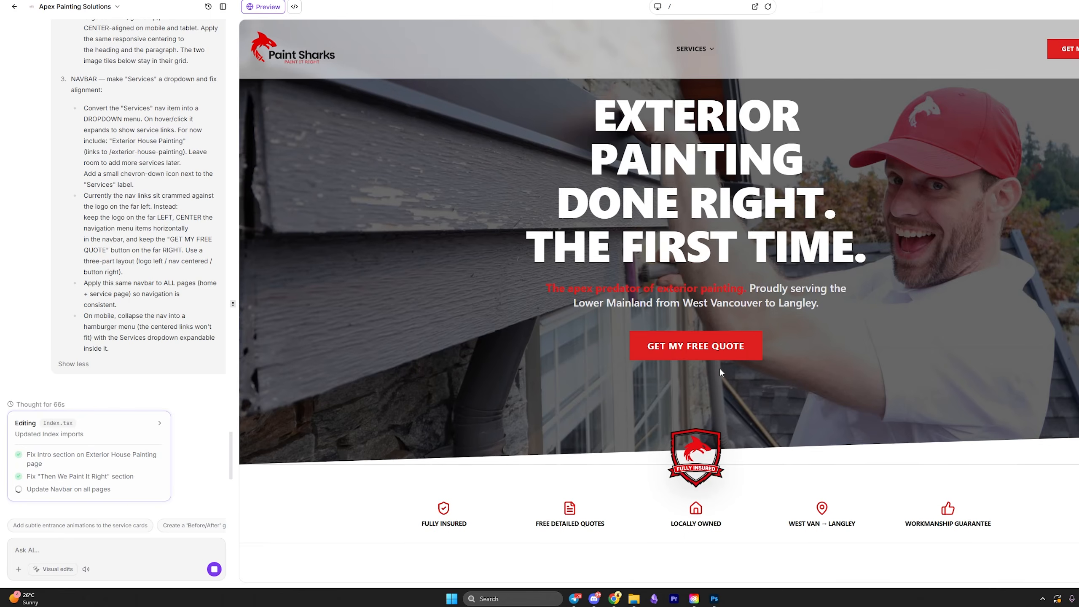
pyautogui.scroll(-5, 748, 352)
pyautogui.scroll(4, 765, 336)
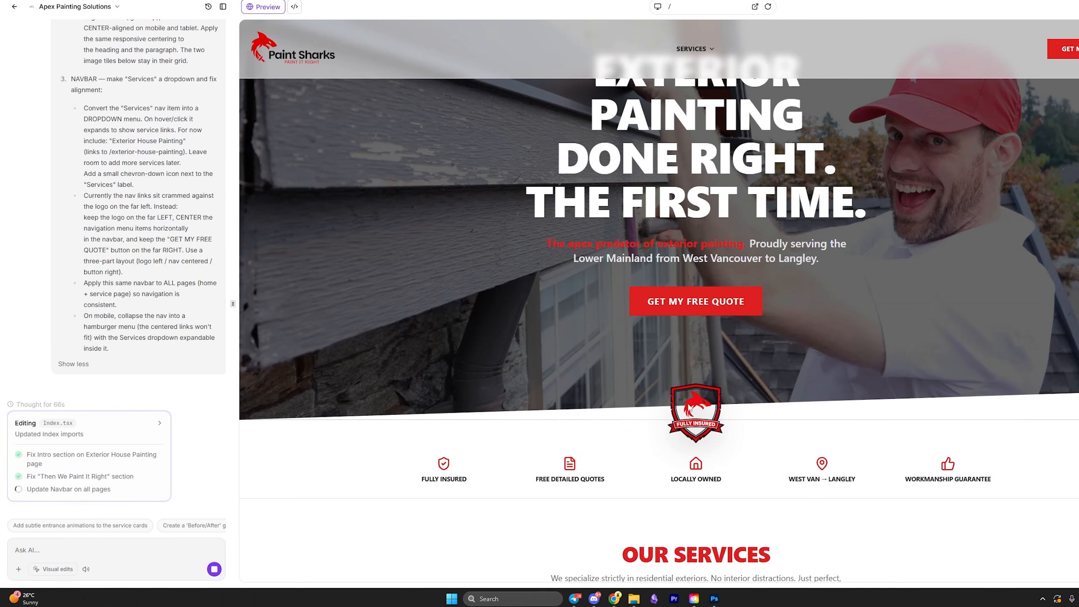
# Give Ask AI the prompt to space the Fully Insured badge above the trust icons.
pyautogui.click(159, 548)
pyautogui.hotkey('ctrl', 'v')
pyautogui.scroll(-3, 103, 289)
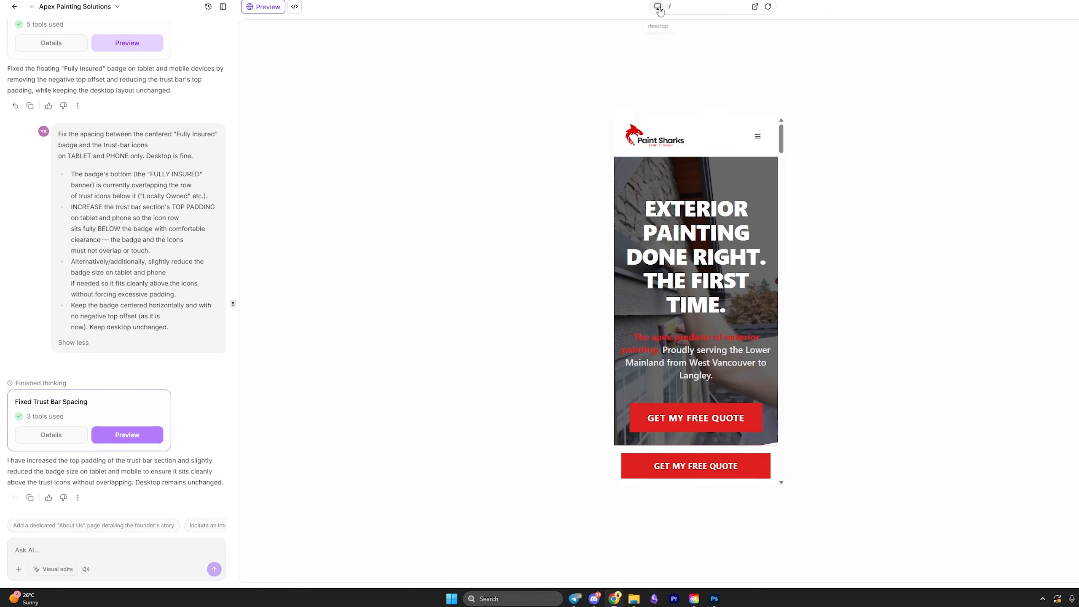
pyautogui.click(658, 6)
pyautogui.scroll(-5, 738, 309)
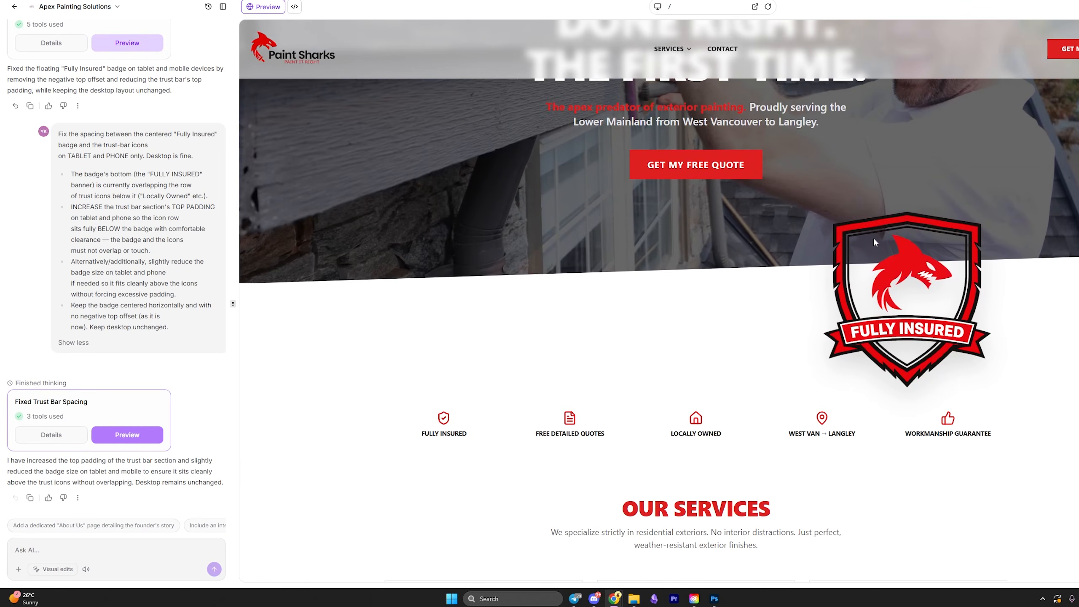
# Check the badge spacing at tablet and phone sizes, then scroll the desktop home page.
pyautogui.click(659, 7)
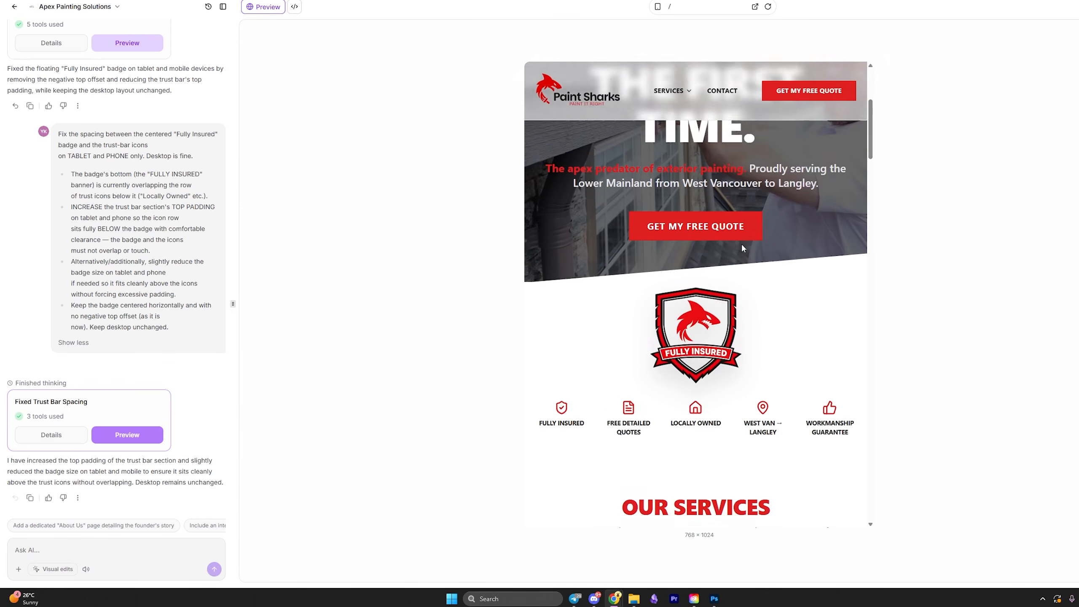
pyautogui.scroll(-3, 673, 348)
pyautogui.scroll(2, 713, 305)
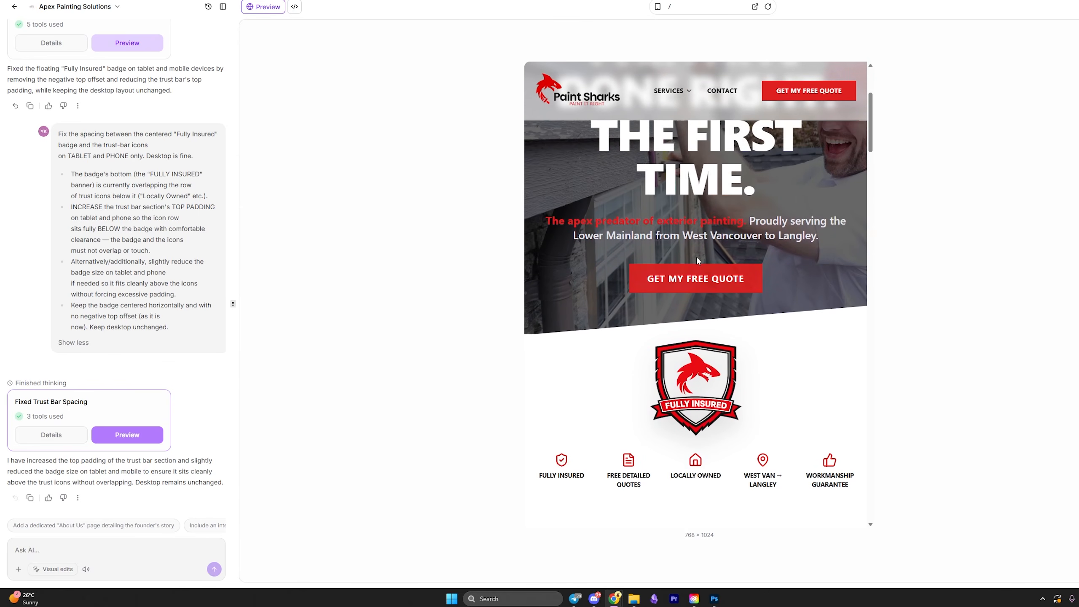
pyautogui.click(658, 7)
pyautogui.scroll(-5, 719, 327)
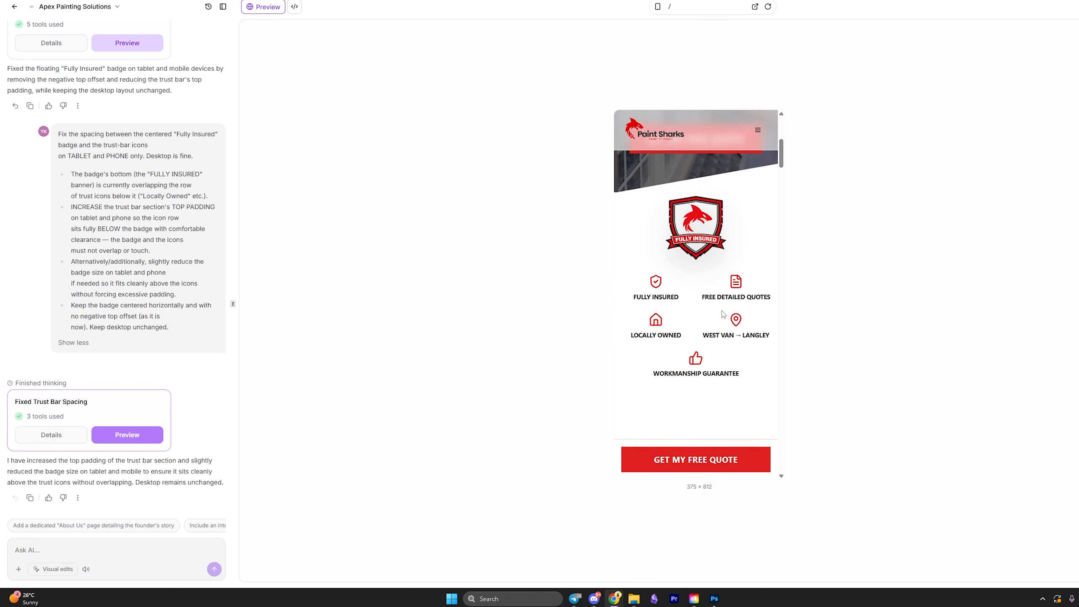
pyautogui.scroll(-3, 719, 327)
pyautogui.click(658, 7)
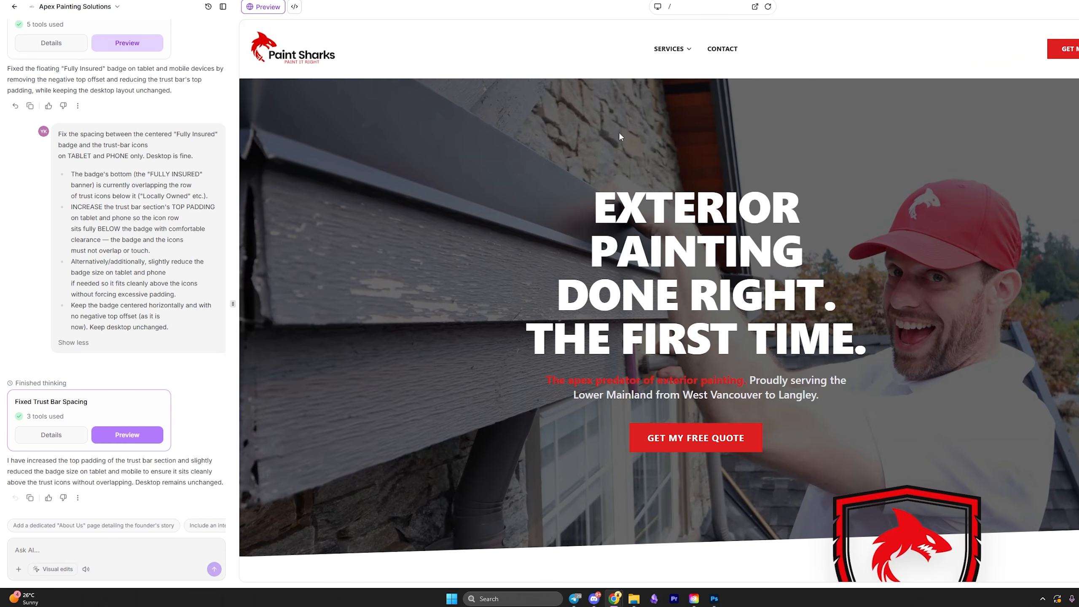
pyautogui.scroll(-5, 654, 228)
pyautogui.scroll(-8, 654, 228)
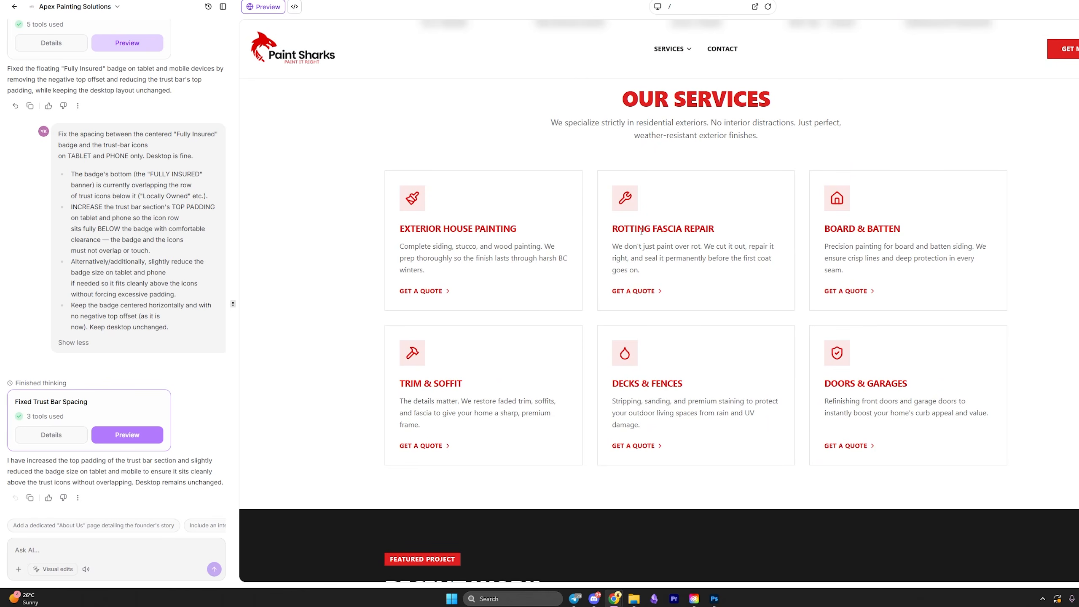
pyautogui.scroll(-6, 641, 232)
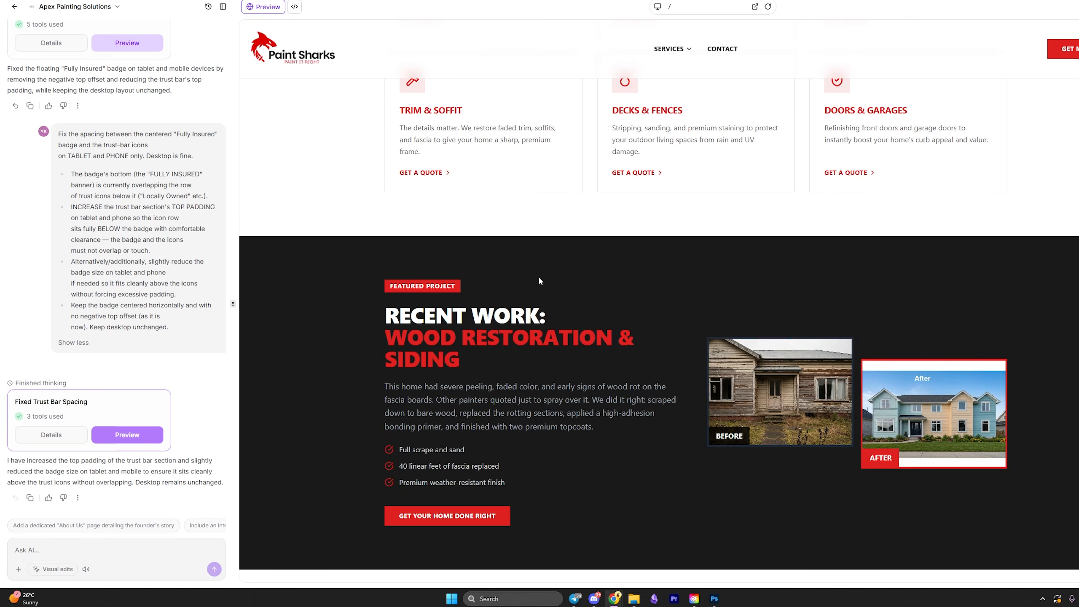
pyautogui.scroll(-11, 540, 280)
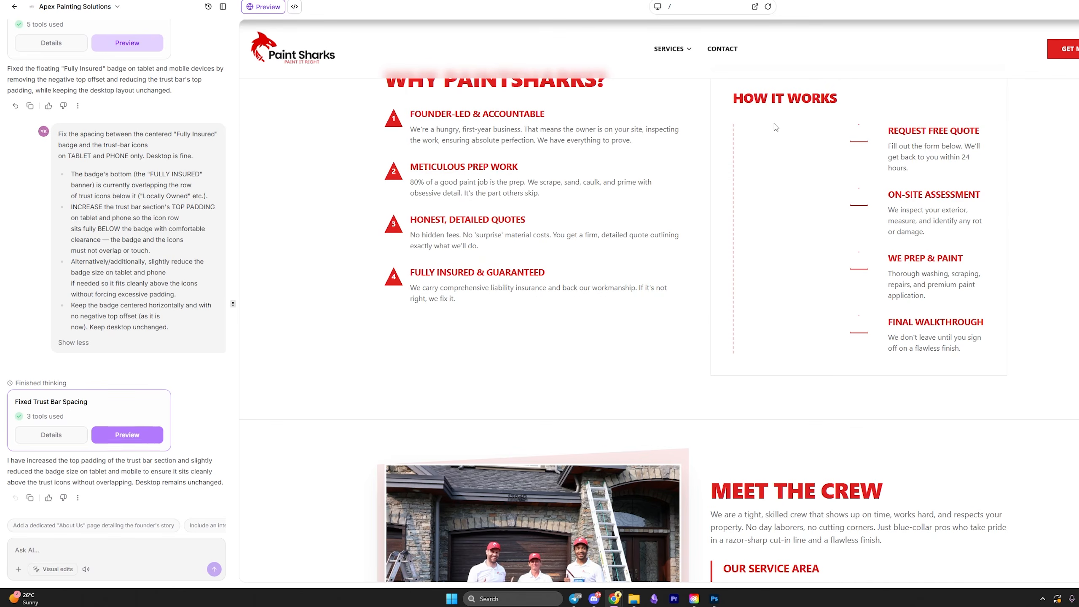
pyautogui.scroll(2, 775, 127)
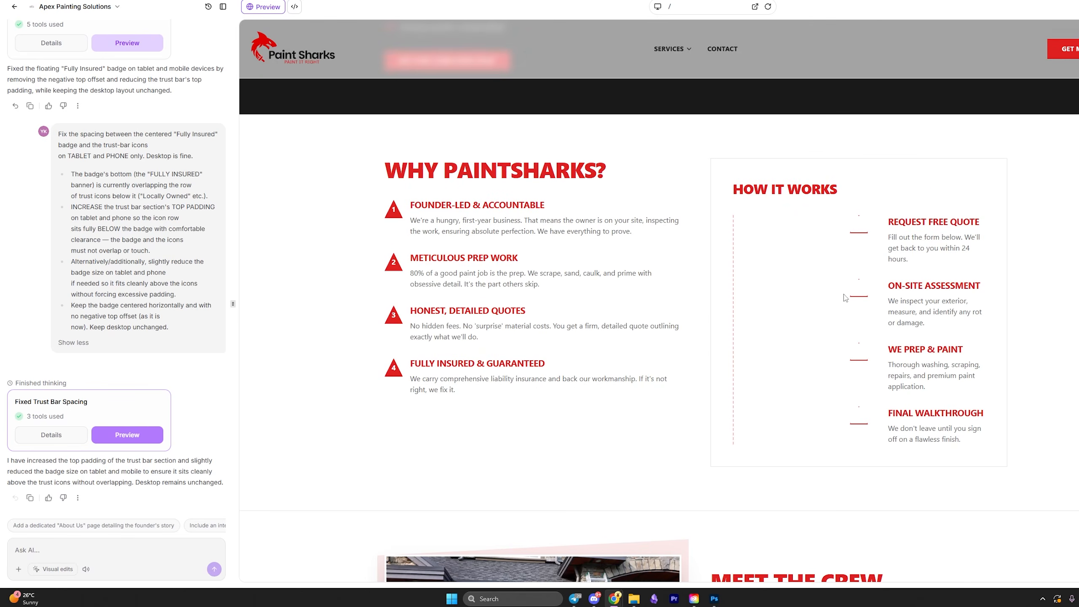
pyautogui.scroll(10, 810, 298)
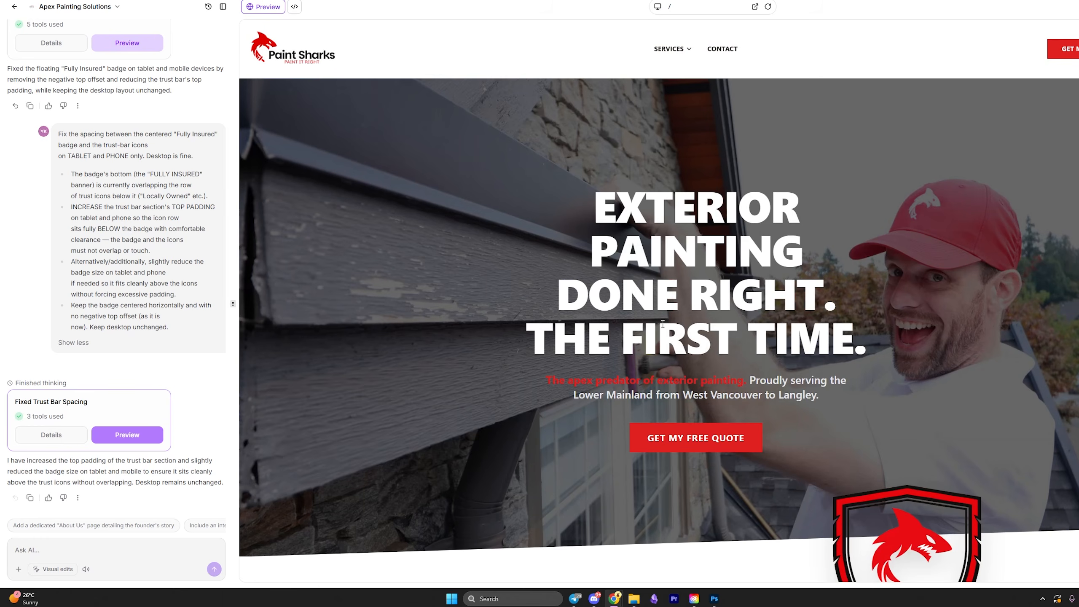